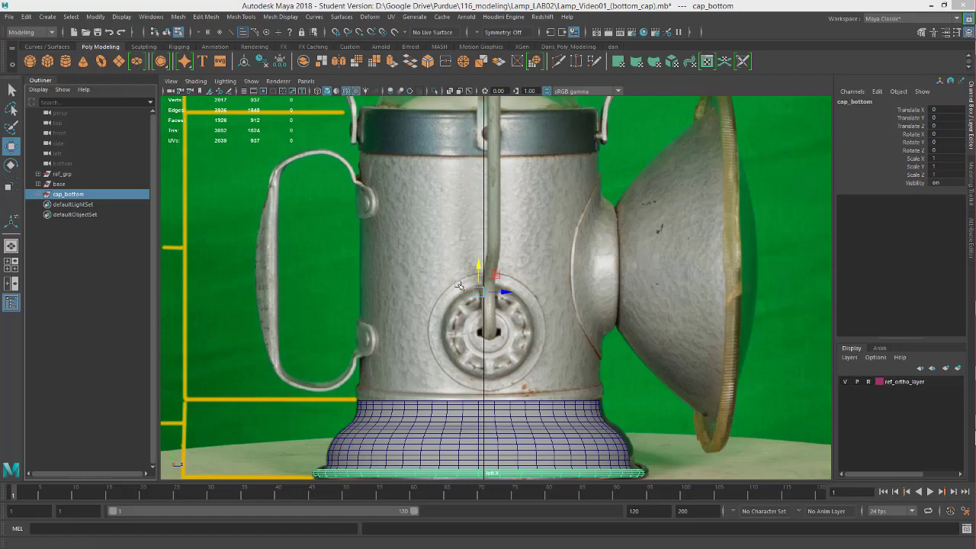
alt+middle_drag(504, 270, 504, 277)
scroll(495, 305, up, 4)
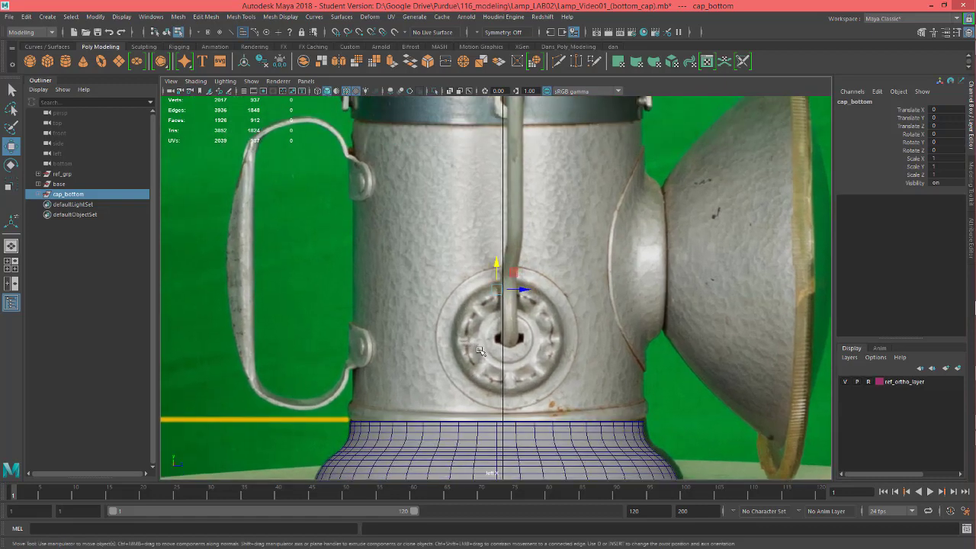
alt+middle_drag(454, 334, 451, 366)
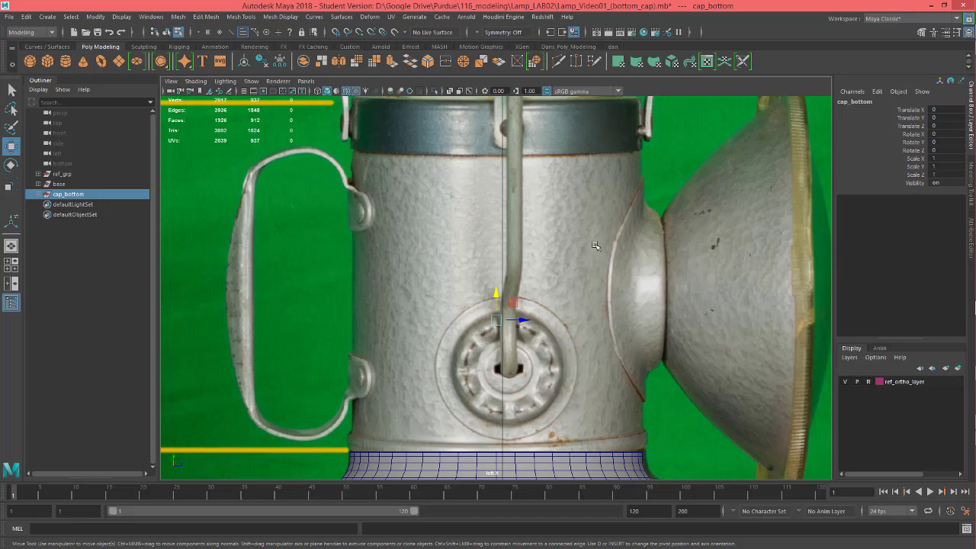
alt+middle_drag(597, 246, 581, 137)
alt+middle_drag(480, 307, 462, 361)
alt+middle_drag(439, 326, 499, 329)
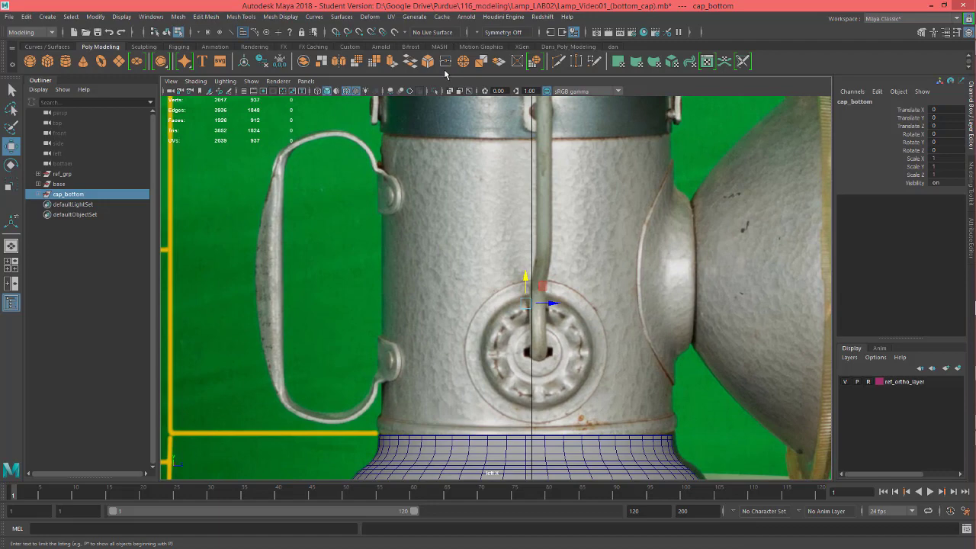
Step: Start a Bezier curve at the top edge of the base mesh and trace the lower bead's outer edge on the reference
click(47, 47)
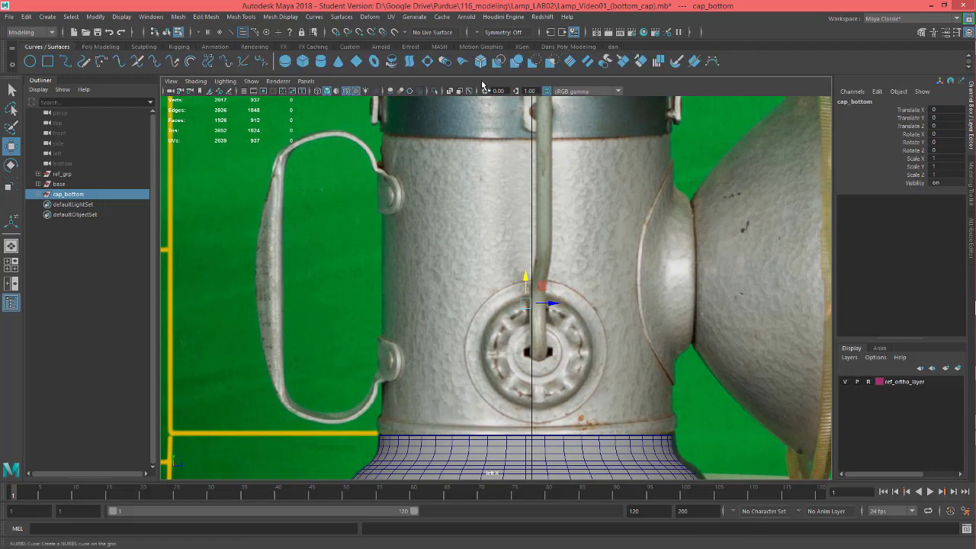
click(261, 64)
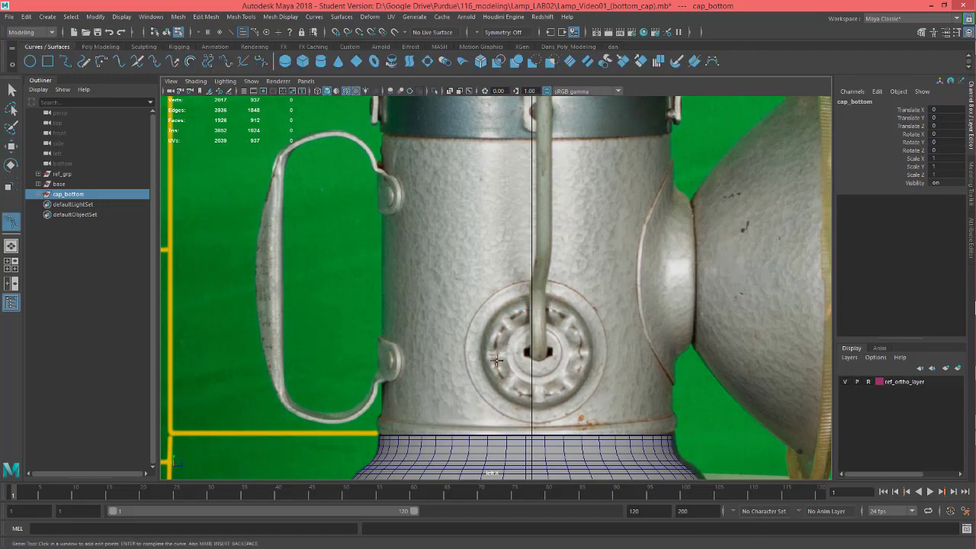
alt+middle_drag(497, 361, 517, 267)
scroll(359, 321, up, 5)
scroll(358, 320, up, 8)
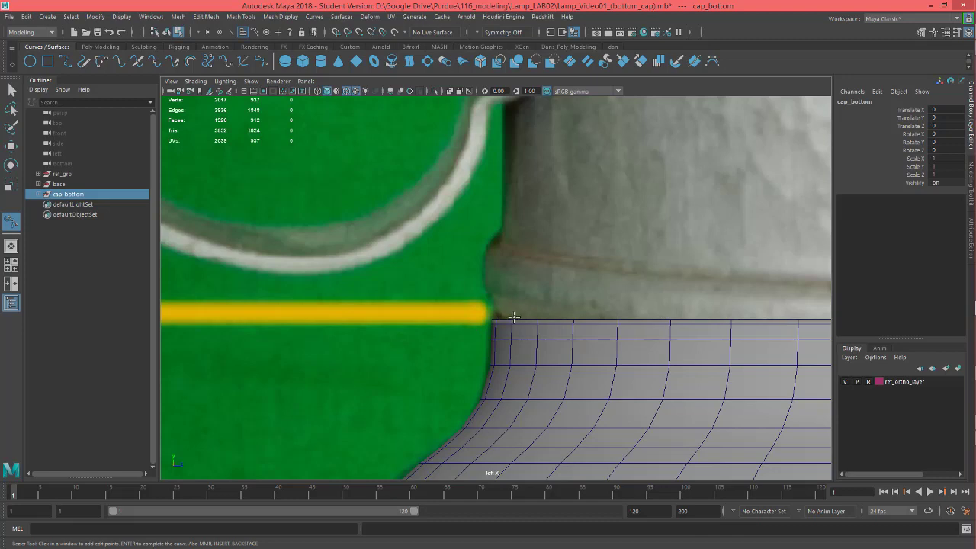
click(521, 319)
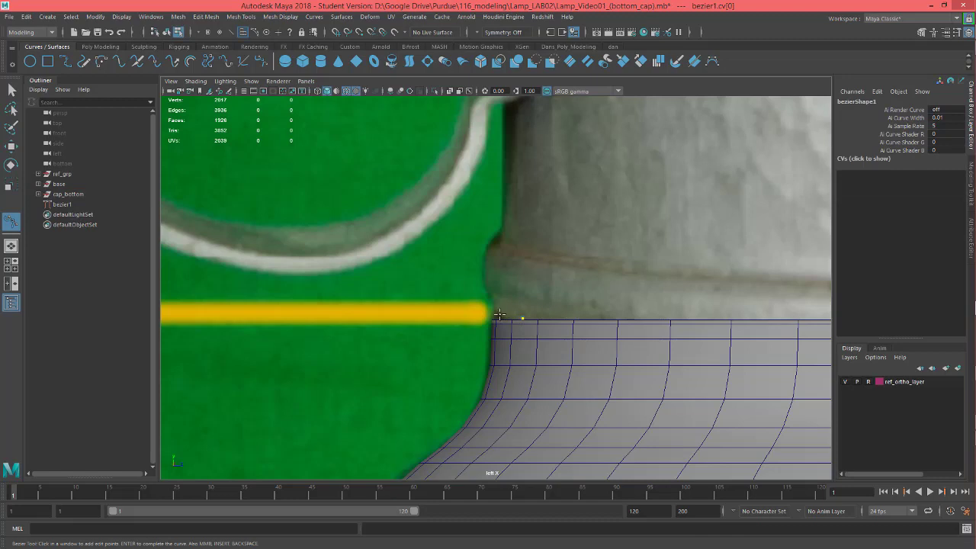
drag(501, 317, 483, 265)
Step: Enable X-Ray shading and extend the curve over the bead's upper bend to where the straight body wall starts
click(195, 80)
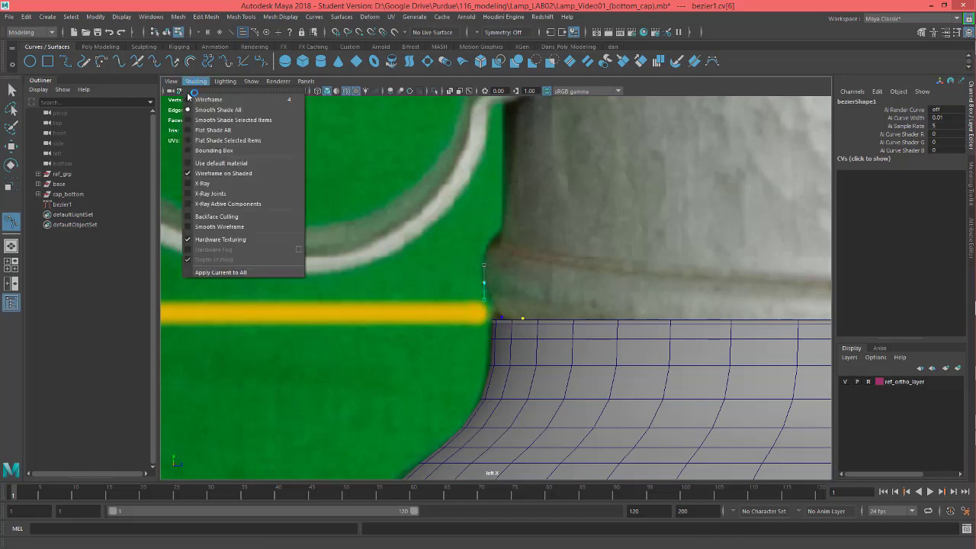
click(201, 183)
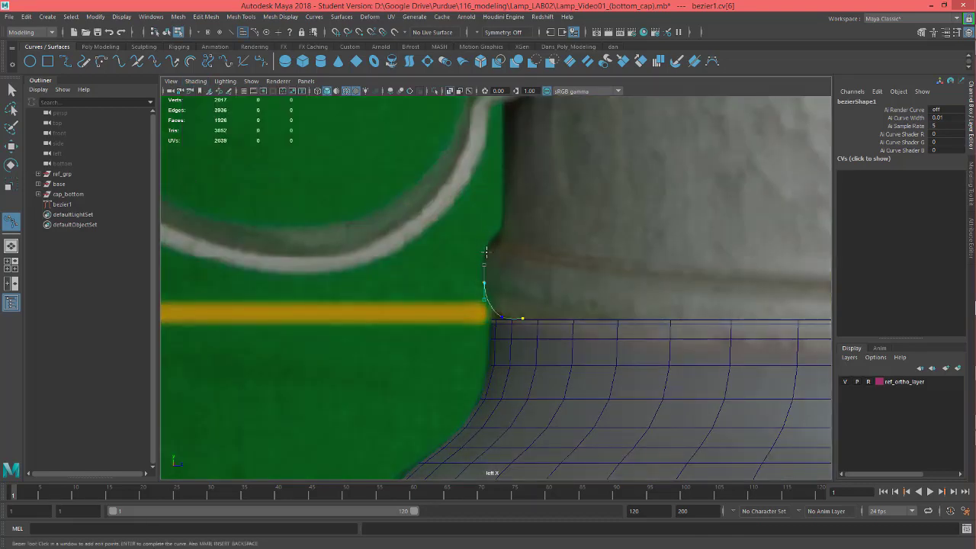
drag(489, 248, 497, 242)
click(500, 240)
Step: Continue the curve up the straight body wall and bend it inward just beneath the dark collar
alt+middle_drag(523, 193, 497, 373)
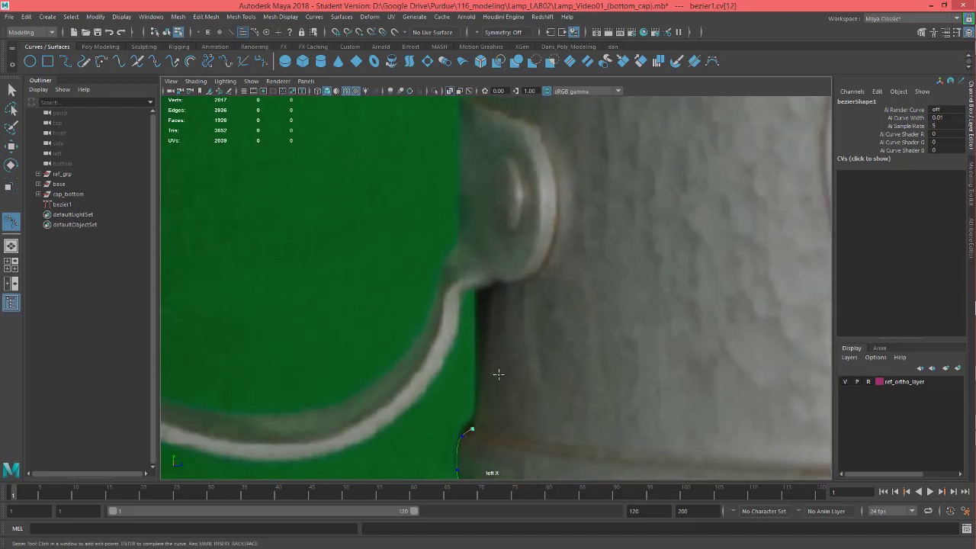
alt+right_drag(497, 373, 494, 281)
alt+middle_drag(502, 308, 508, 444)
alt+right_drag(508, 164, 532, 220)
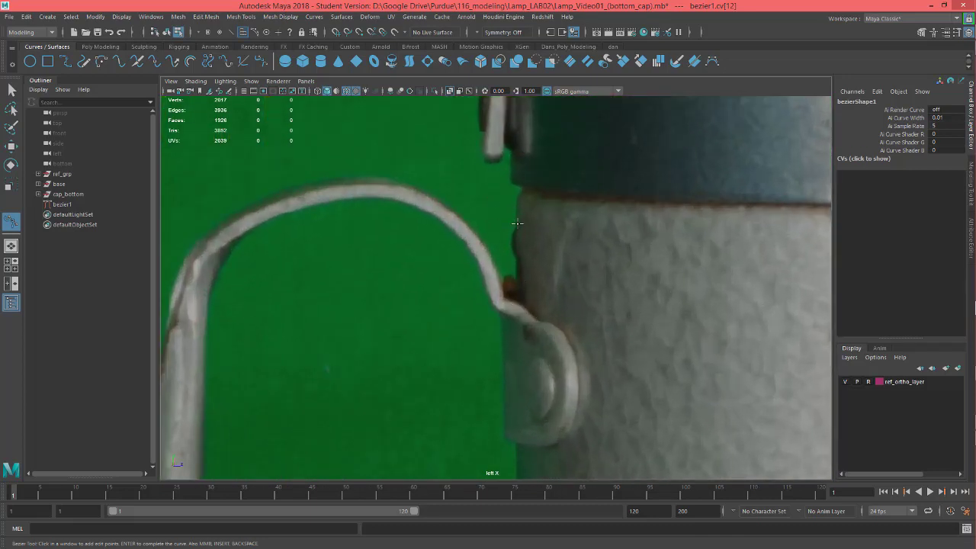
drag(516, 223, 516, 207)
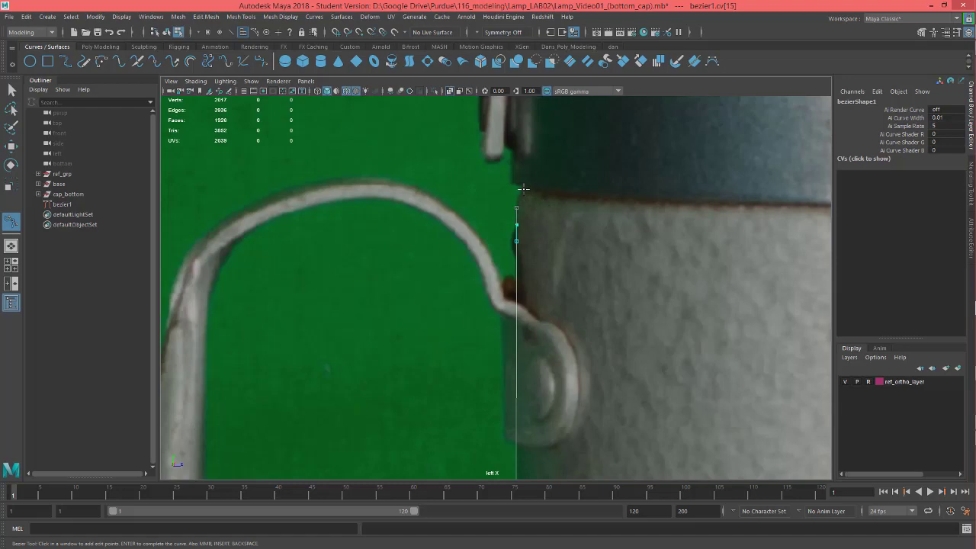
drag(522, 192, 527, 185)
Step: Extend the curve vertically along the dark collar's side, ending near the collar's upper edge
alt+middle_drag(523, 191, 530, 238)
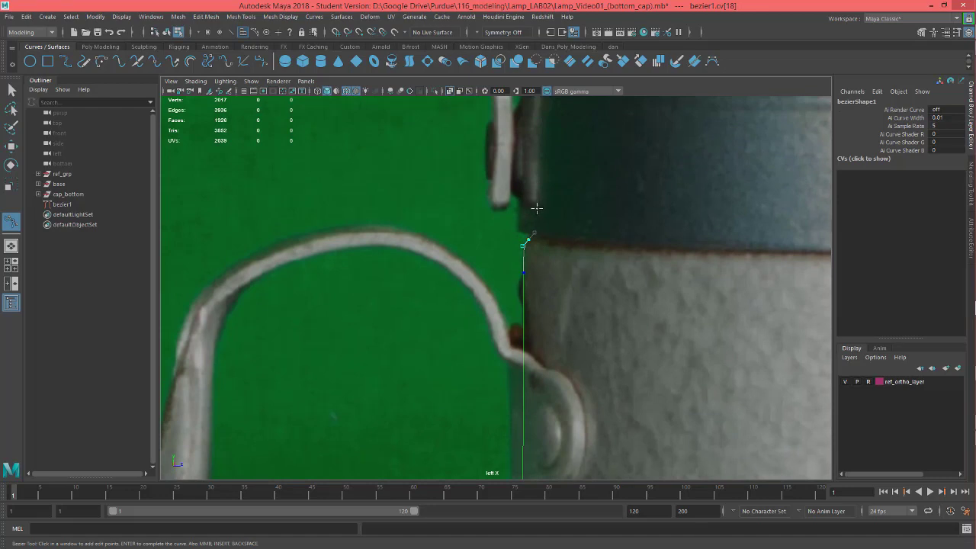
drag(537, 208, 535, 189)
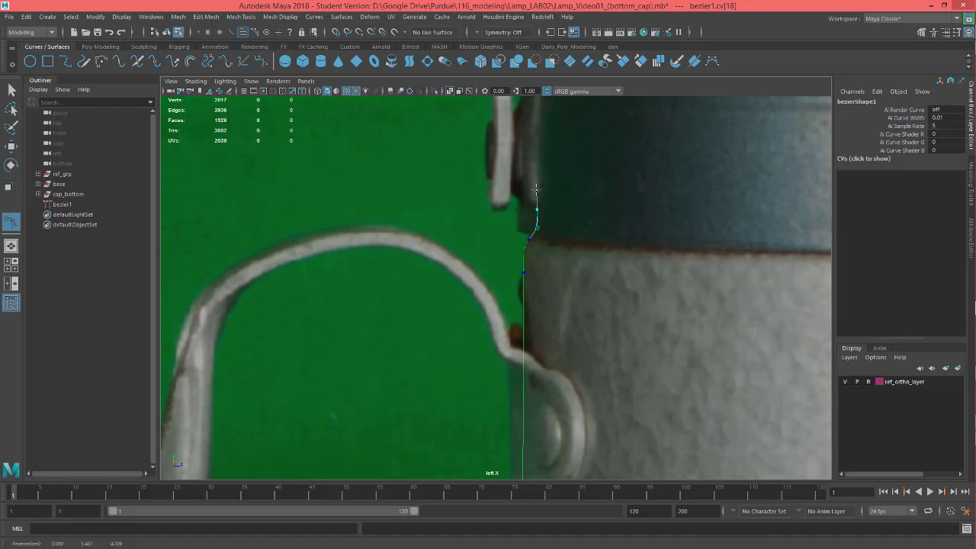
drag(537, 188, 534, 194)
scroll(522, 213, down, 6)
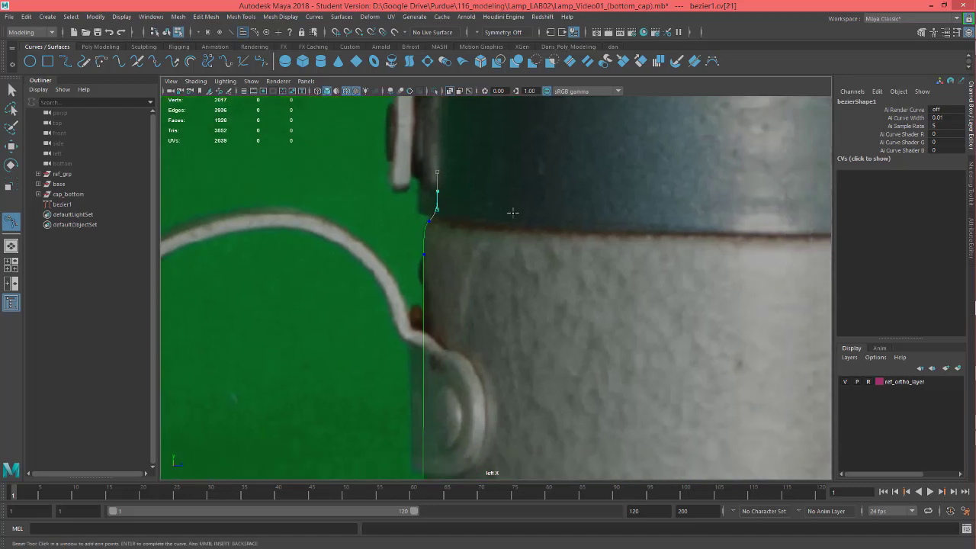
scroll(497, 220, up, 4)
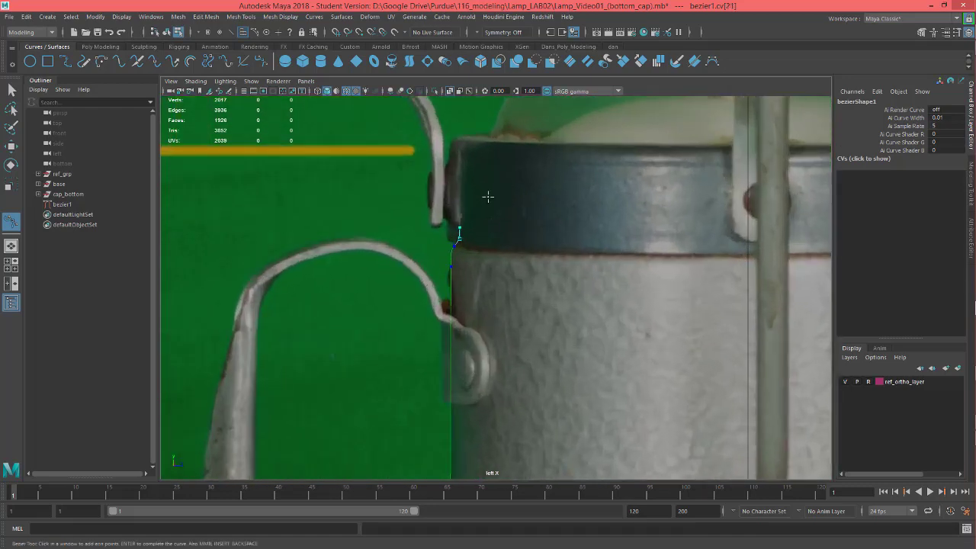
alt+middle_drag(473, 189, 481, 280)
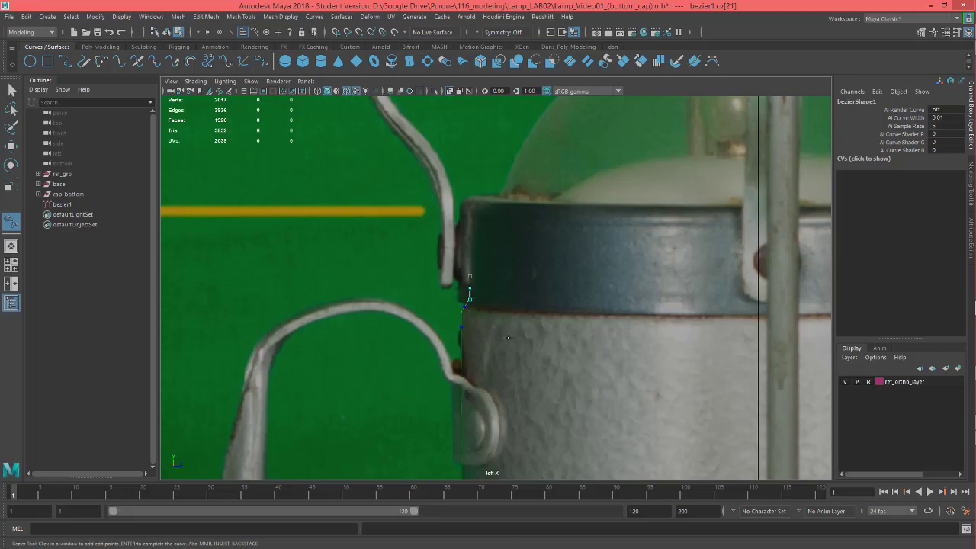
scroll(501, 296, up, 3)
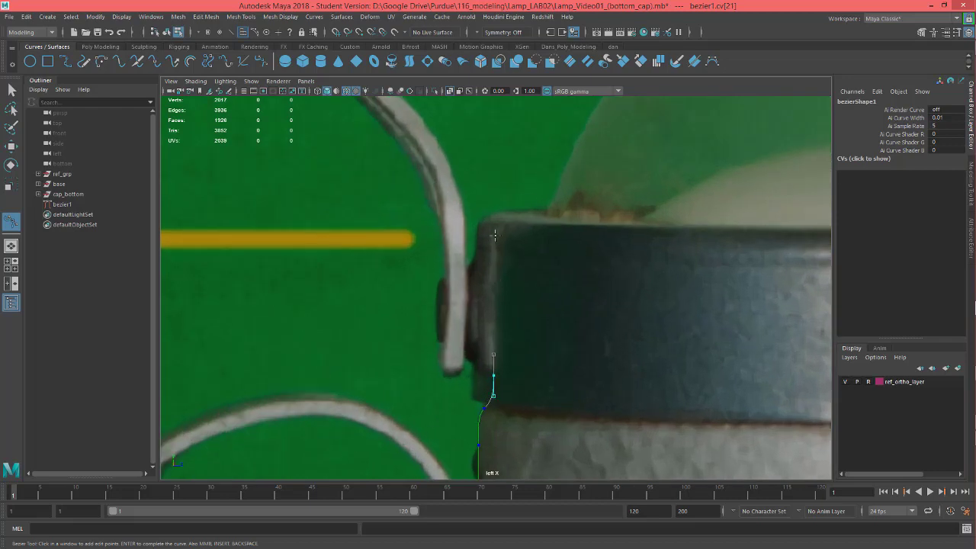
click(494, 237)
Step: Check the traced profile against the reference lamp and finish the Bezier curve by switching to the Move tool
scroll(529, 296, down, 6)
alt+middle_drag(514, 324, 570, 400)
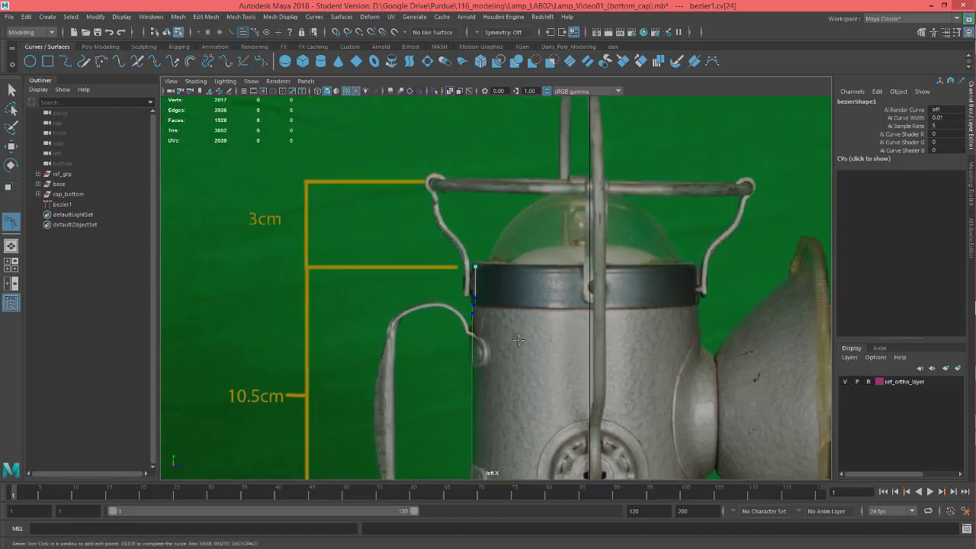
scroll(468, 313, up, 3)
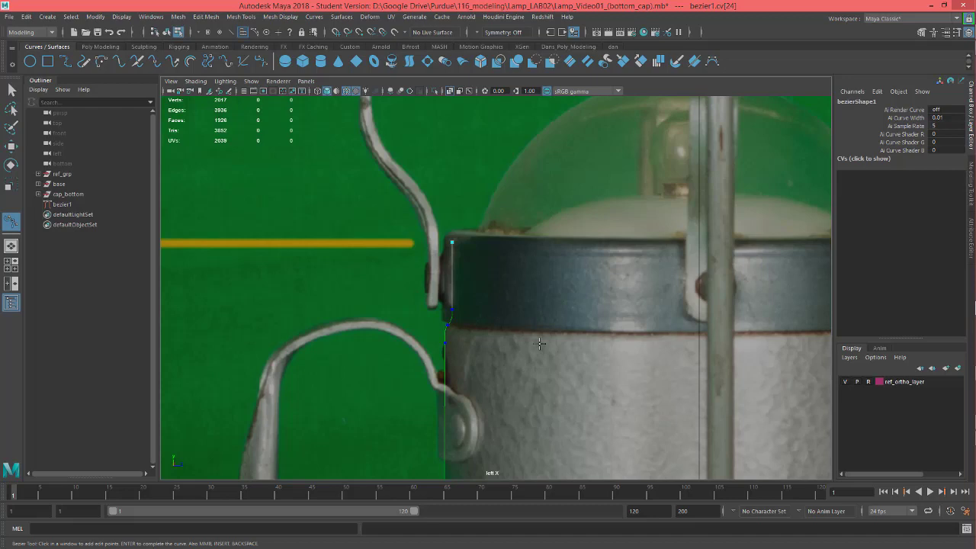
alt+middle_drag(539, 343, 531, 215)
alt+middle_drag(539, 322, 494, 284)
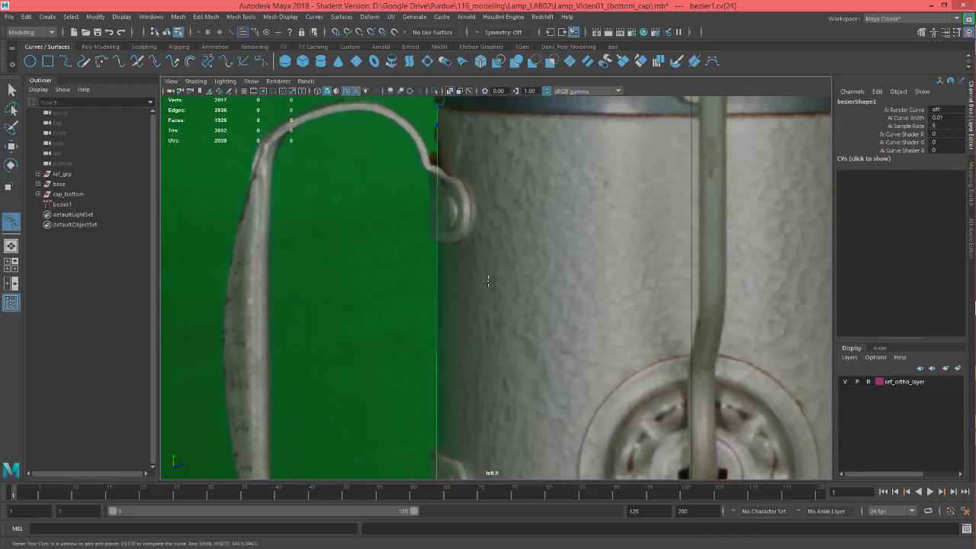
key(w)
Step: Switch the profile curve to control vertex editing at the bend beneath the dark collar
alt+middle_drag(464, 210, 447, 228)
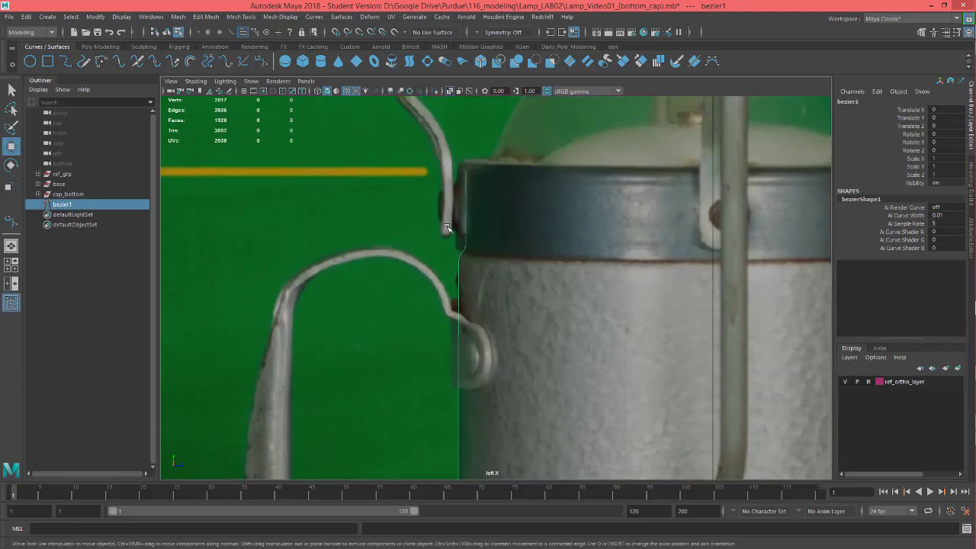
scroll(438, 240, up, 3)
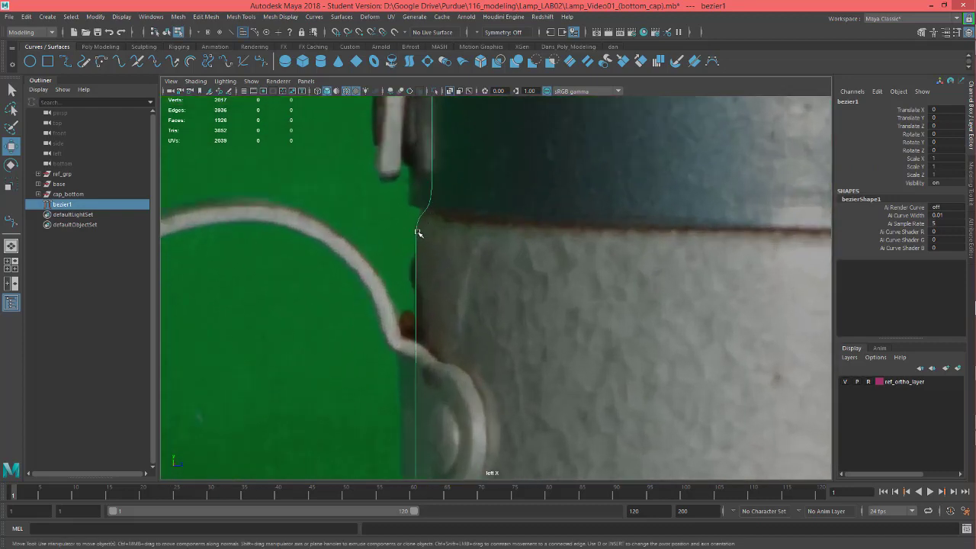
right_drag(415, 230, 398, 218)
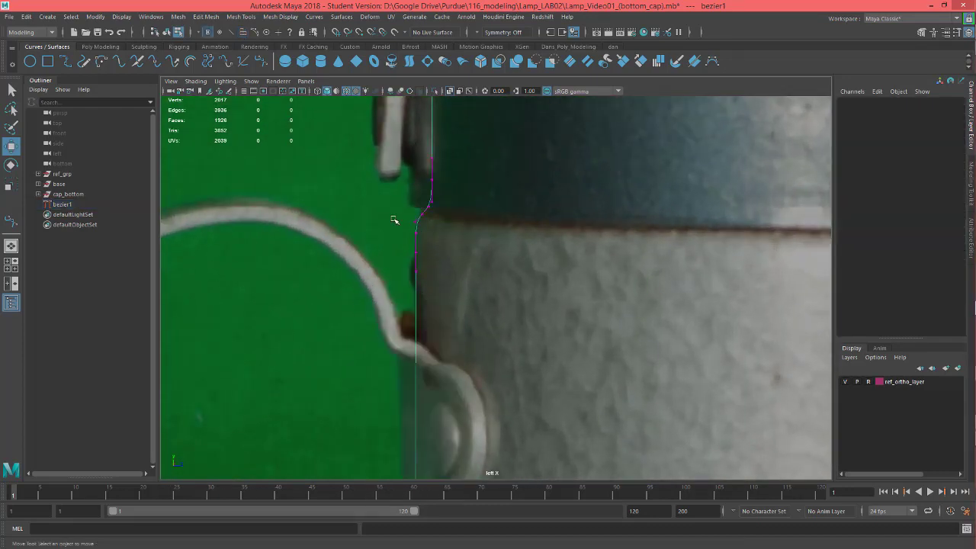
alt+middle_drag(399, 218, 483, 234)
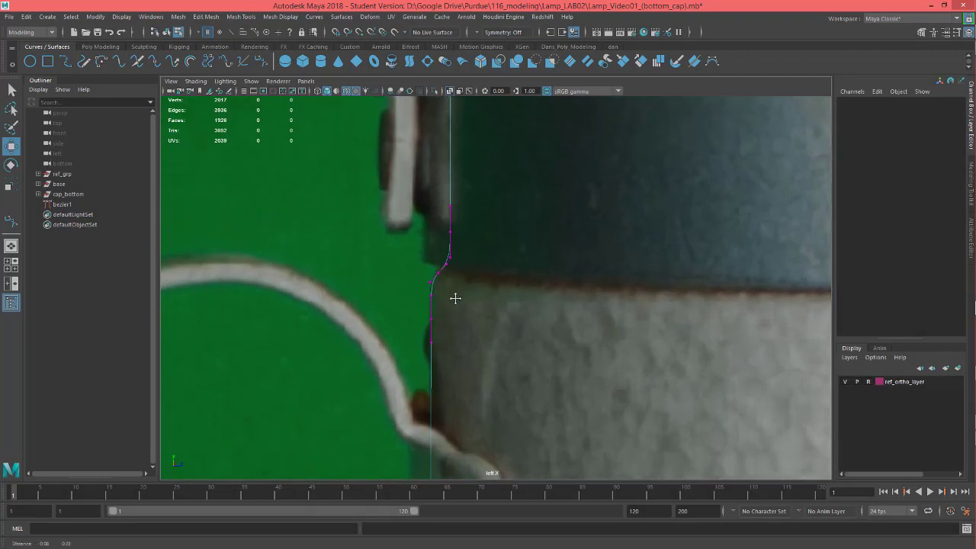
scroll(450, 246, up, 3)
scroll(449, 245, up, 1)
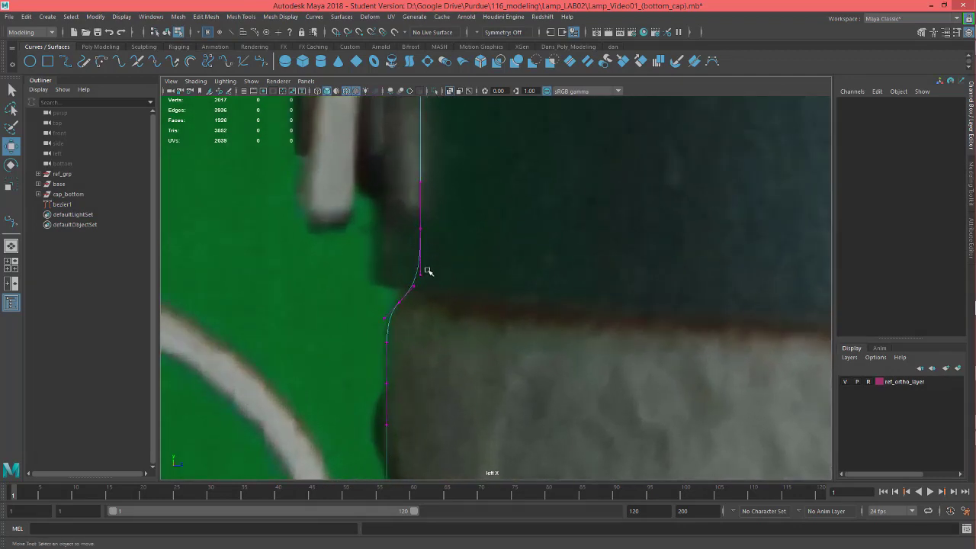
Step: Adjust the tangent handle at the bend beneath the collar to refine the curve's transition
click(423, 276)
drag(424, 253, 420, 255)
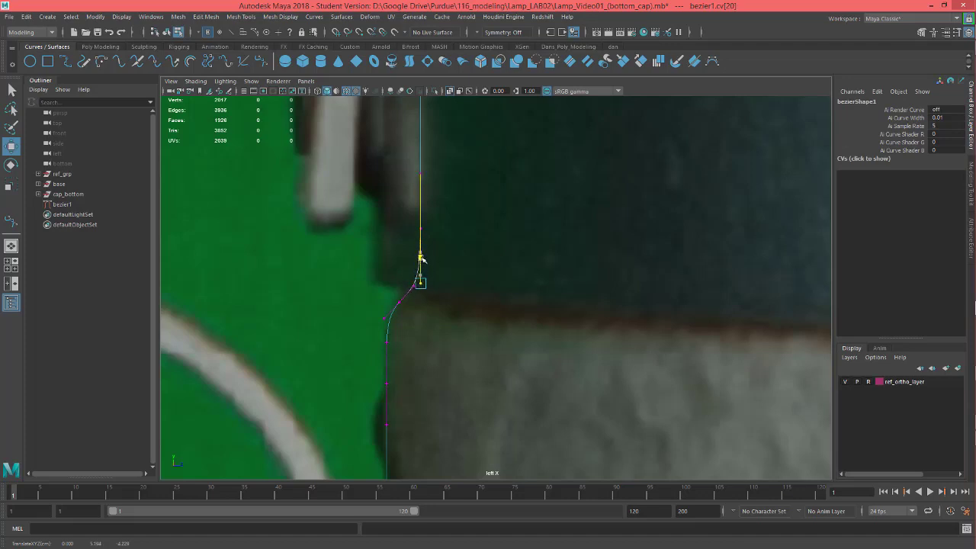
click(400, 302)
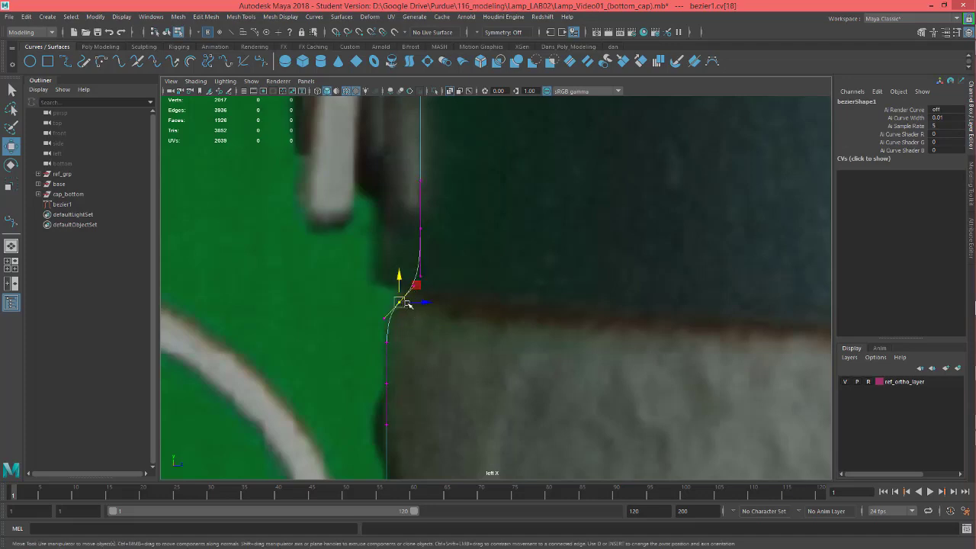
click(443, 295)
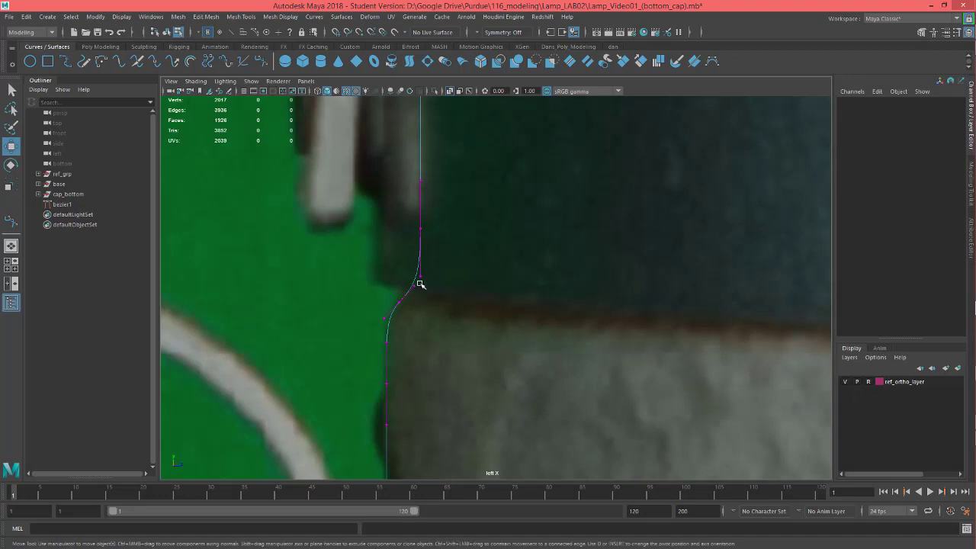
click(420, 283)
drag(430, 269, 434, 277)
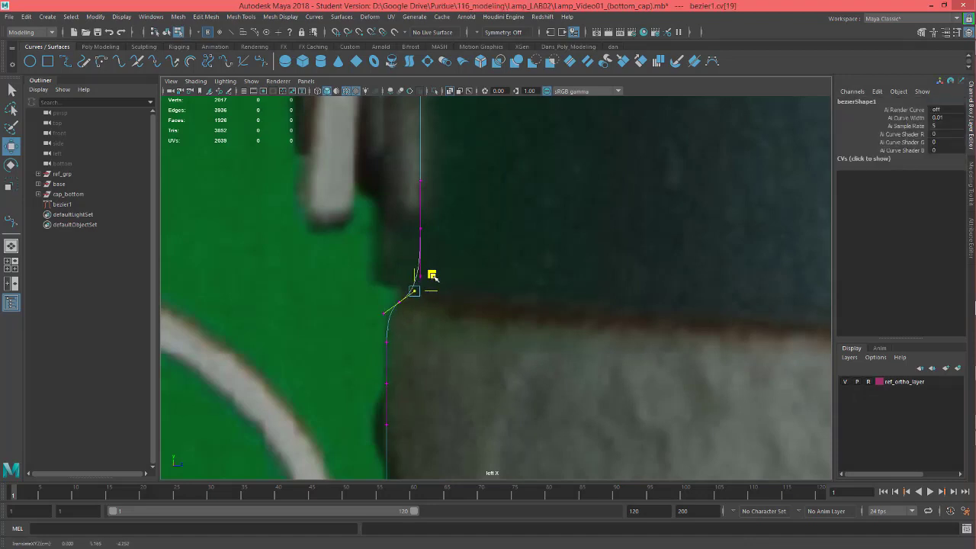
Step: Select the anchor points at both ends of the body's long straight side and scale them flat along Z to make the side vertical
scroll(483, 327, down, 5)
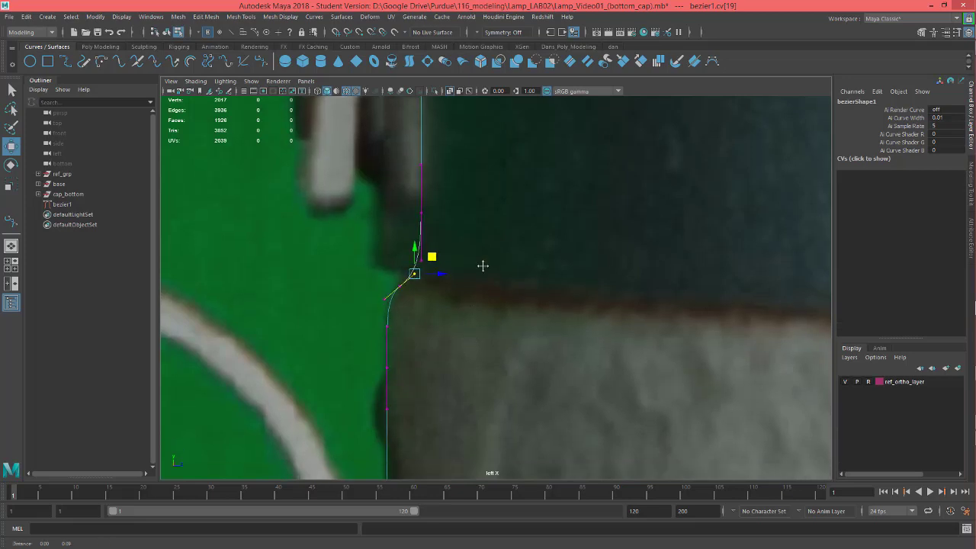
scroll(496, 305, up, 3)
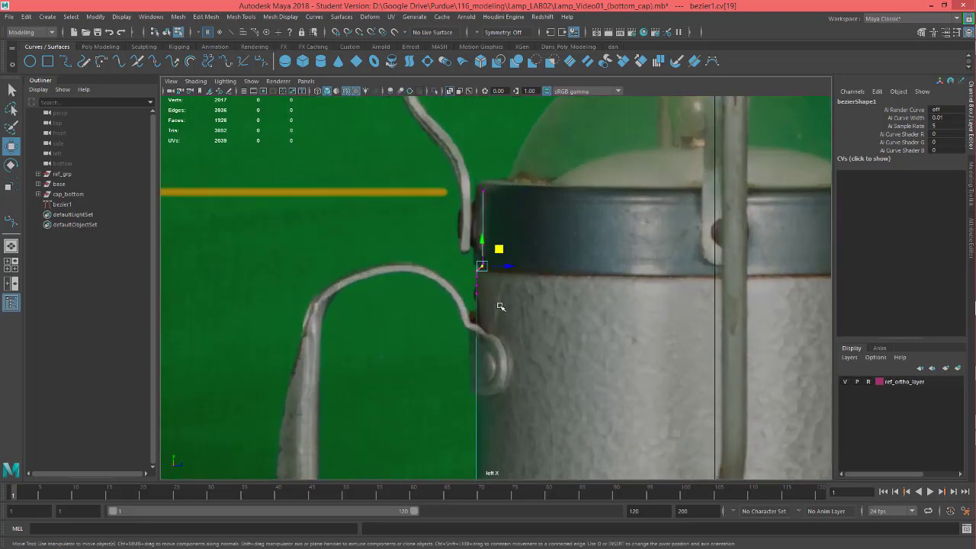
click(498, 307)
scroll(545, 234, up, 4)
scroll(464, 338, down, 3)
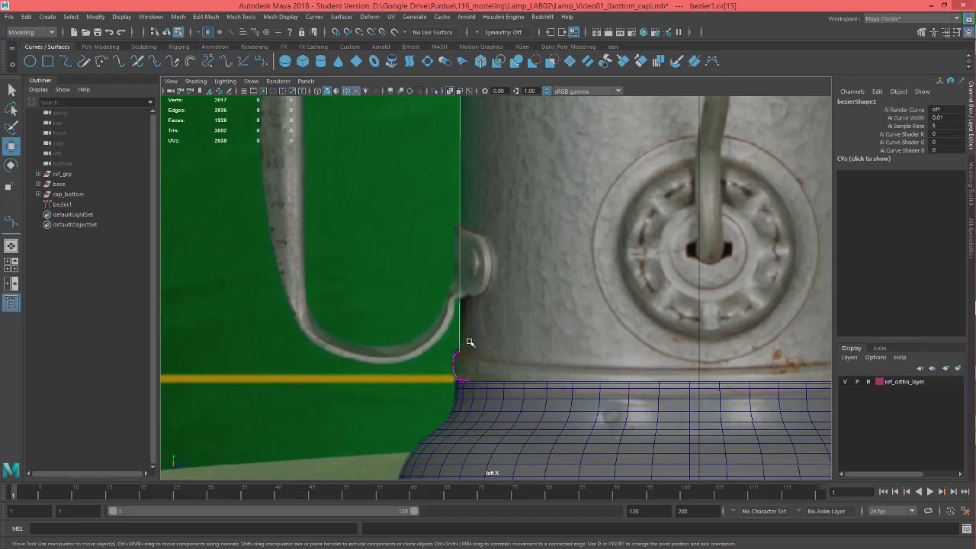
scroll(451, 347, up, 6)
alt+middle_drag(455, 332, 588, 111)
scroll(542, 220, up, 5)
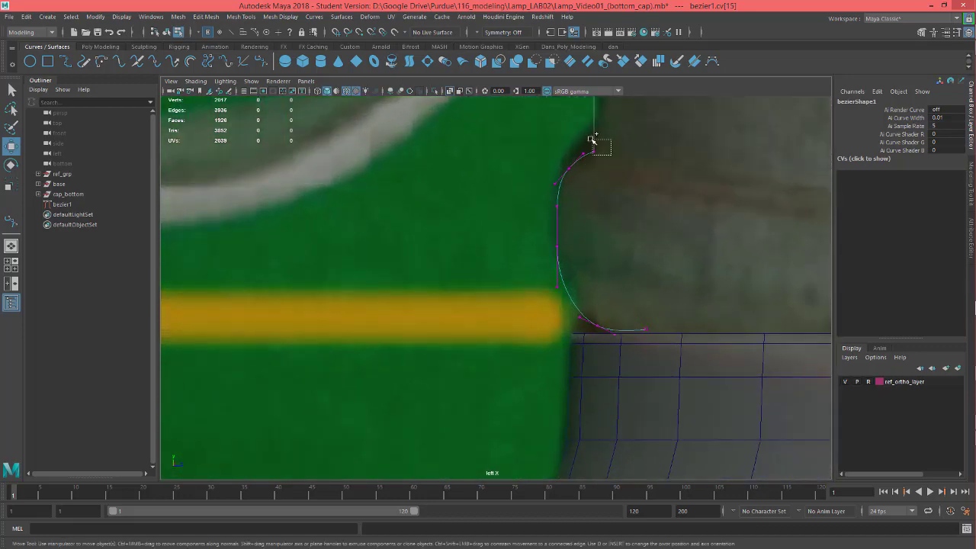
scroll(626, 157, down, 6)
scroll(579, 221, up, 5)
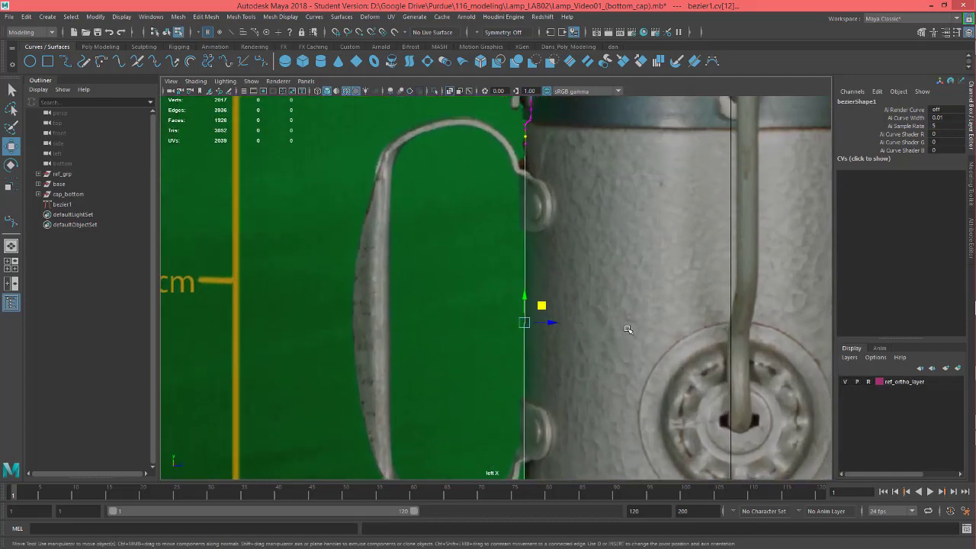
key(r)
scroll(514, 279, up, 1)
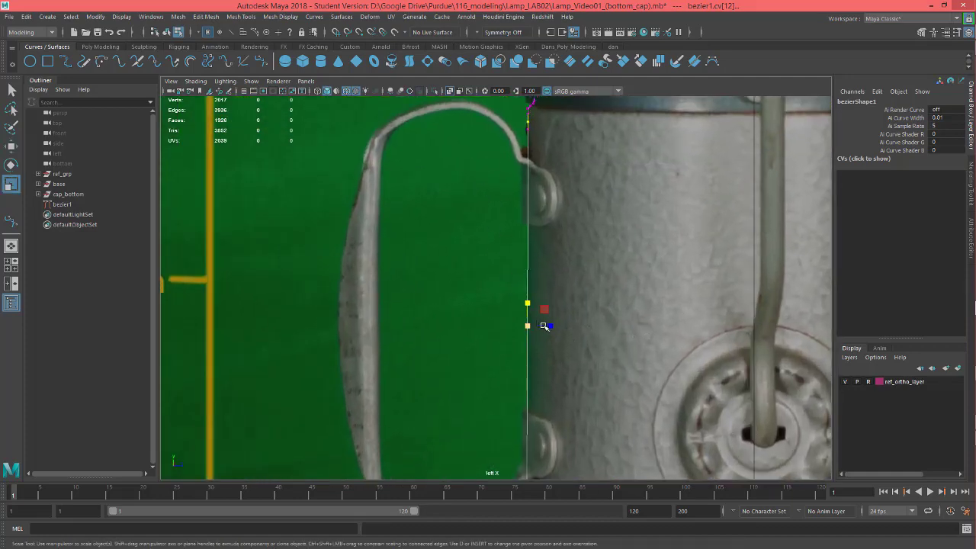
drag(548, 325, 501, 326)
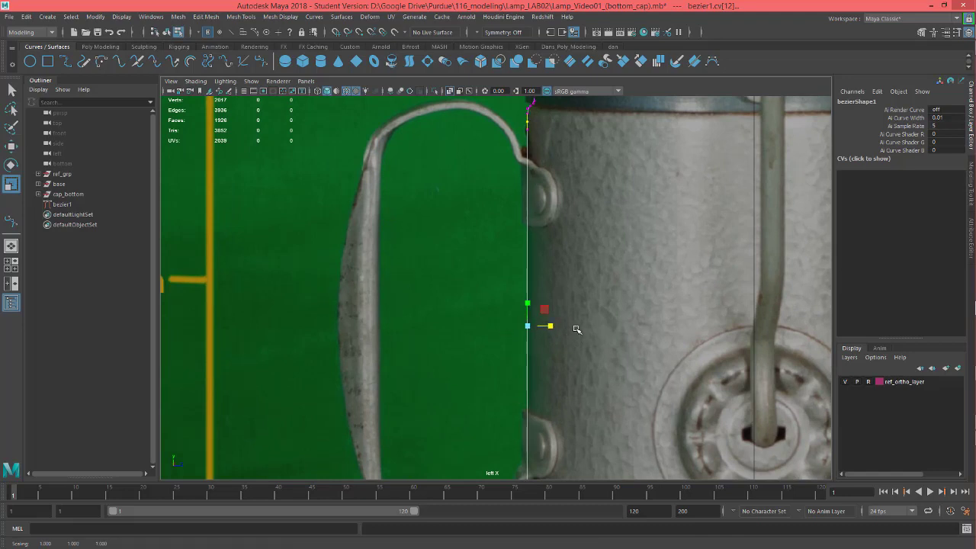
Step: Check the straightened side of the profile against the reference body from the dark collar down to the lower rim
alt+middle_drag(579, 341, 568, 399)
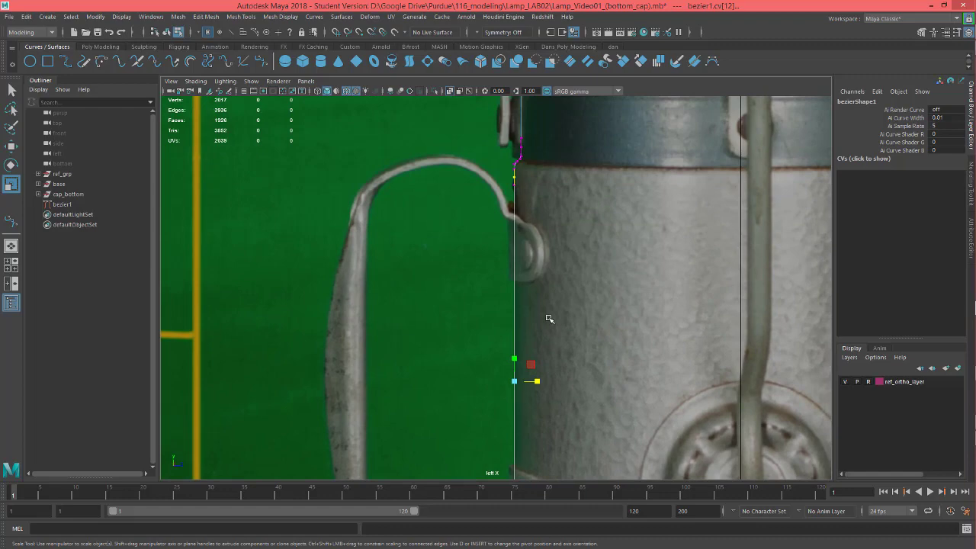
scroll(555, 267, up, 5)
alt+middle_drag(571, 257, 474, 242)
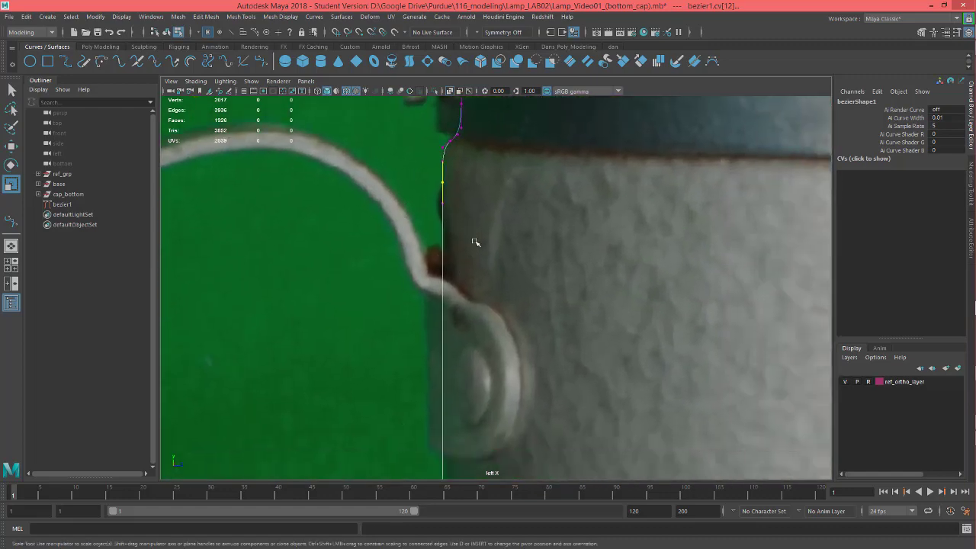
scroll(473, 242, down, 6)
scroll(456, 242, up, 4)
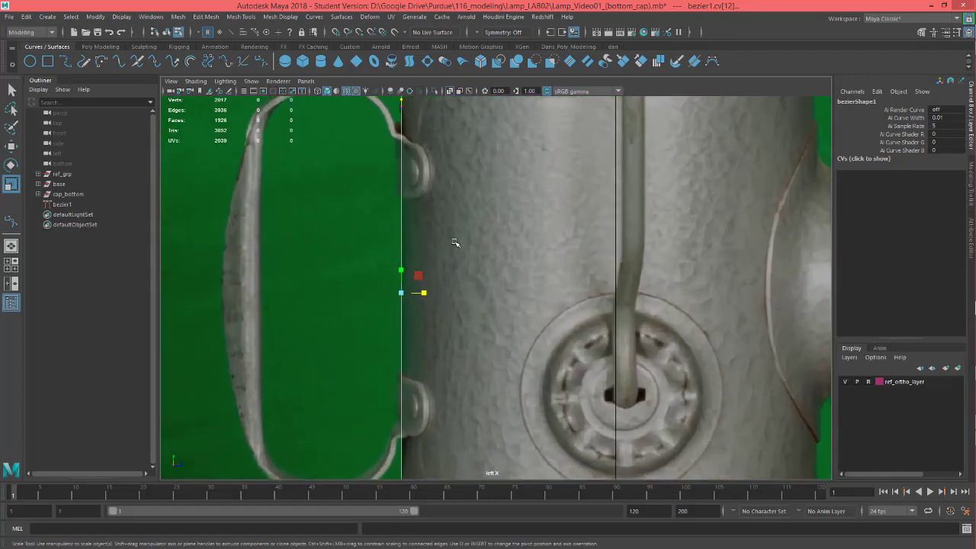
scroll(455, 242, up, 2)
scroll(418, 211, down, 4)
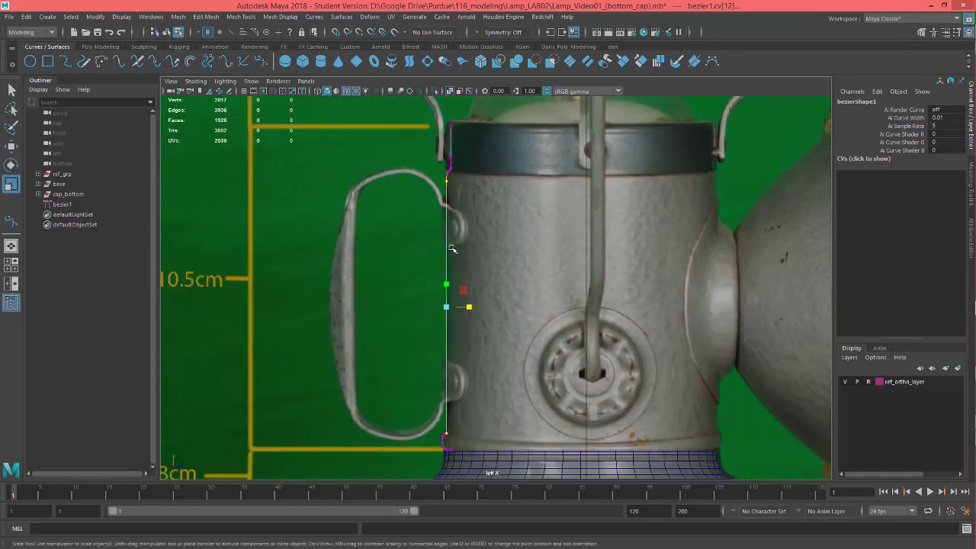
alt+middle_drag(486, 400, 479, 351)
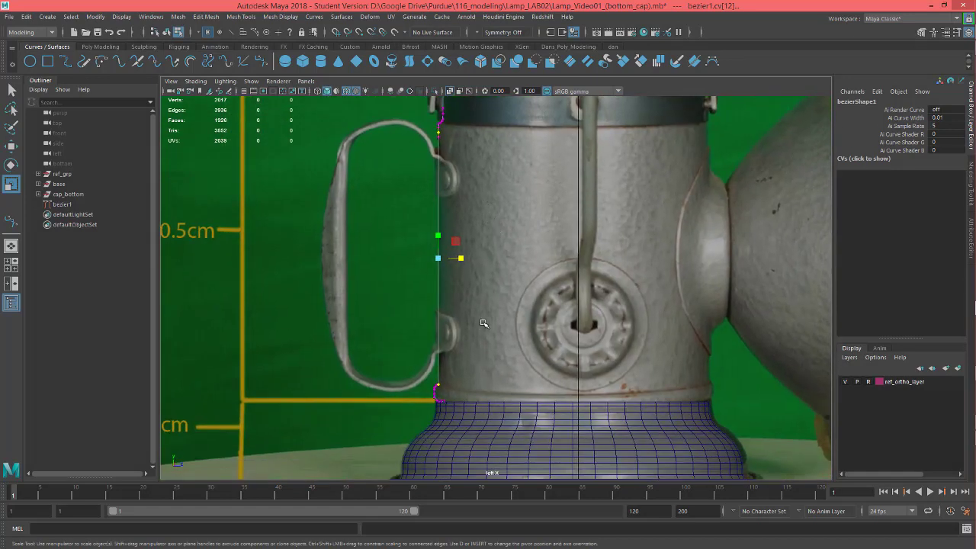
Step: Return the profile curve to object mode and revolve it into the lamp body surface
key(w)
right_drag(441, 281, 480, 265)
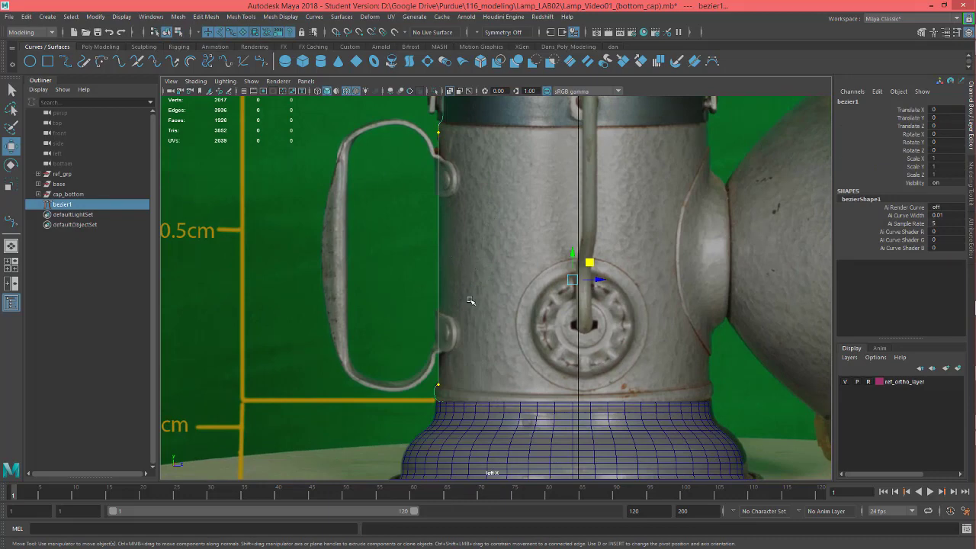
alt+middle_drag(476, 212, 465, 339)
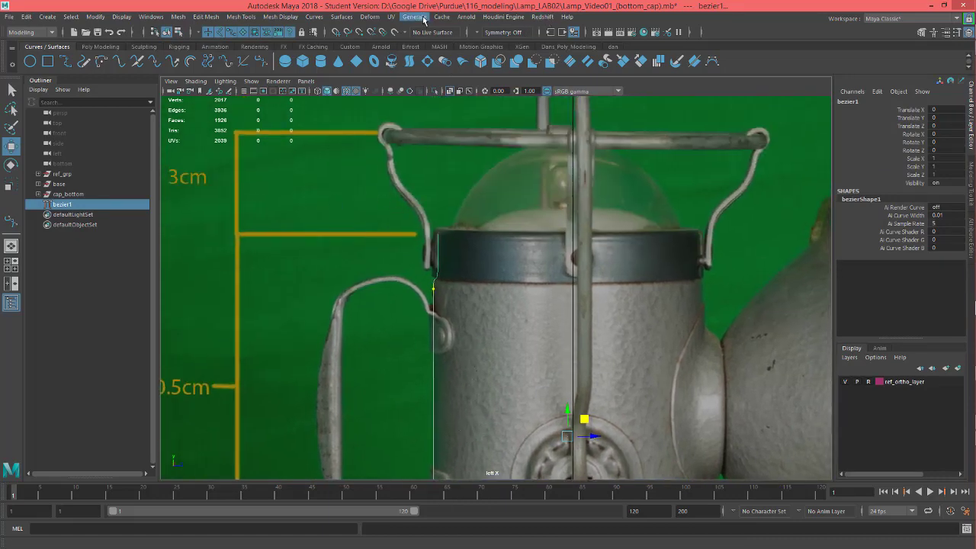
click(343, 18)
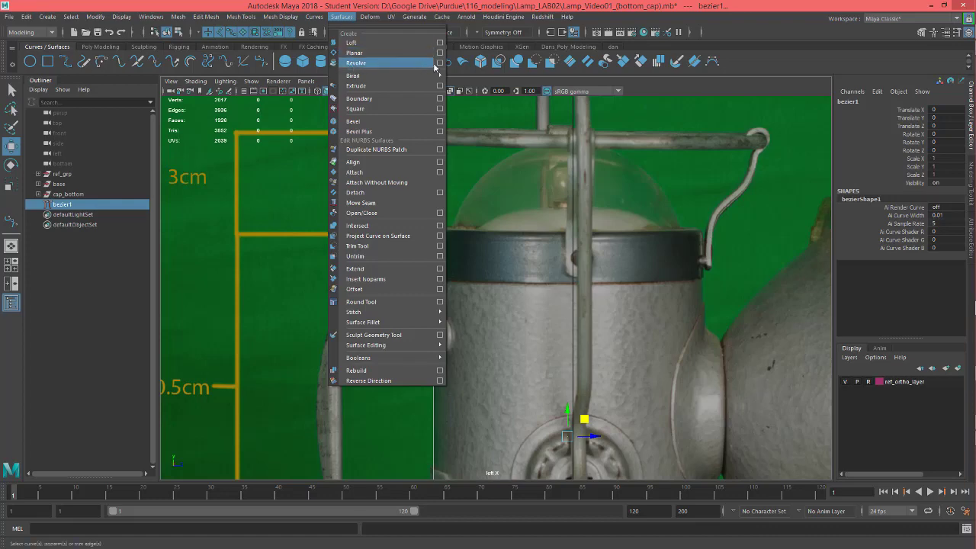
click(390, 64)
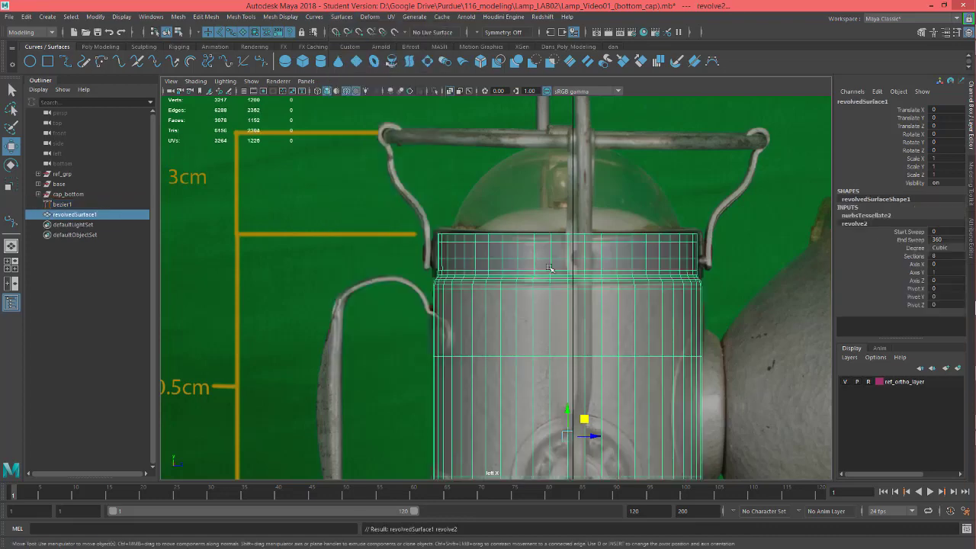
Step: Compare the revolved body with the reference lamp along the collar, both sides and the joint with the base
key(f)
alt+middle_drag(468, 137, 479, 240)
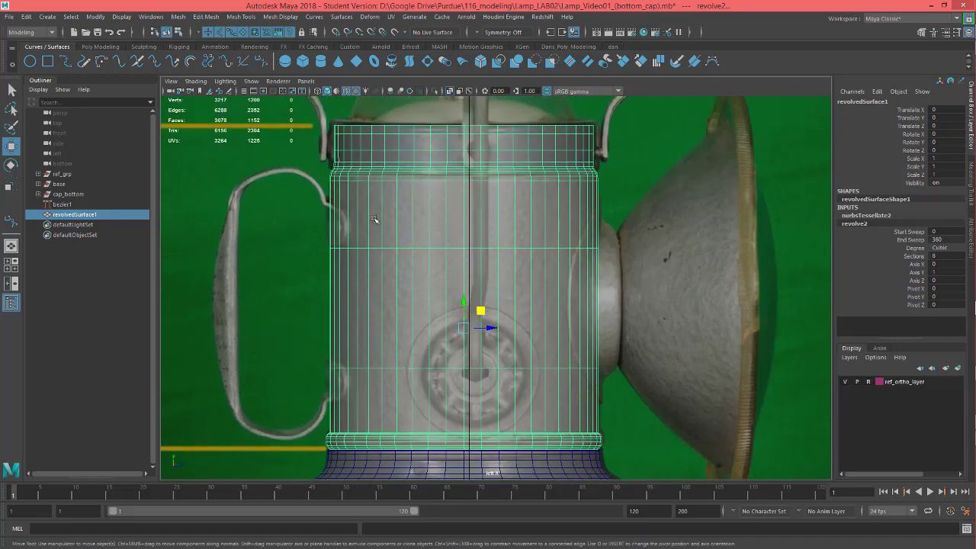
alt+middle_drag(472, 263, 457, 266)
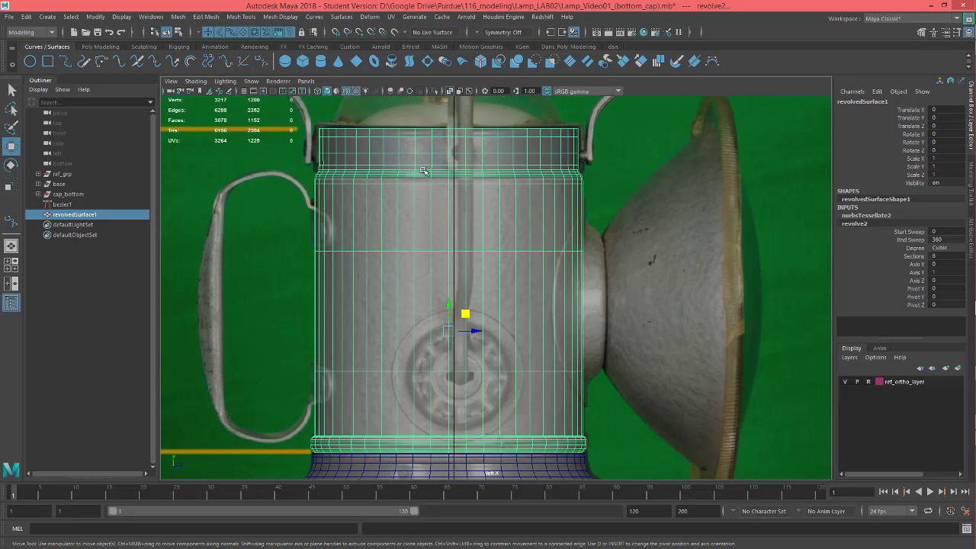
scroll(516, 157, up, 3)
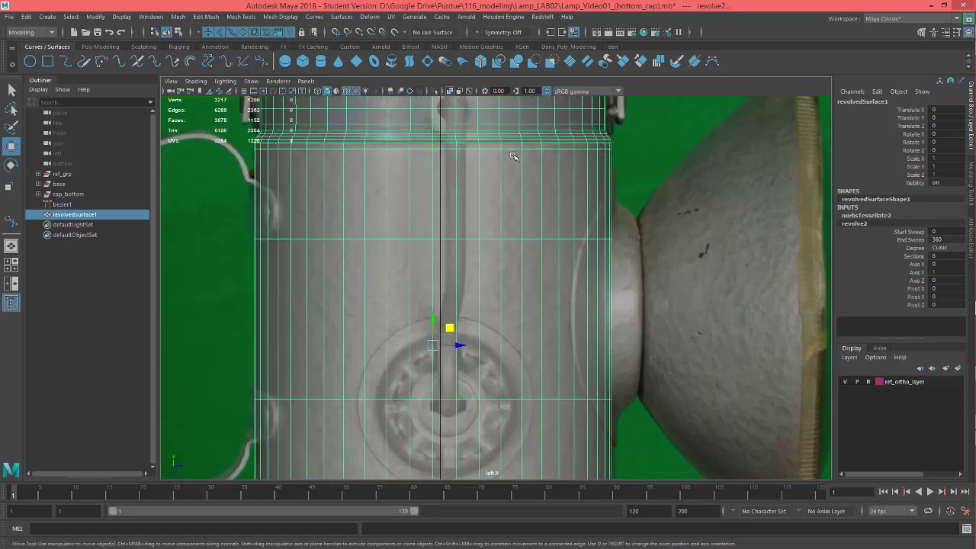
alt+middle_drag(517, 250, 483, 298)
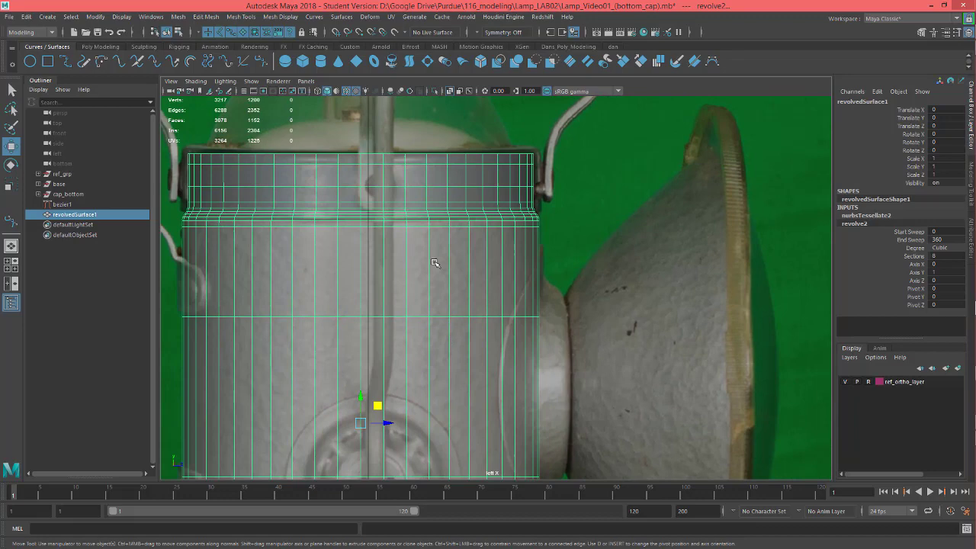
alt+middle_drag(193, 248, 214, 303)
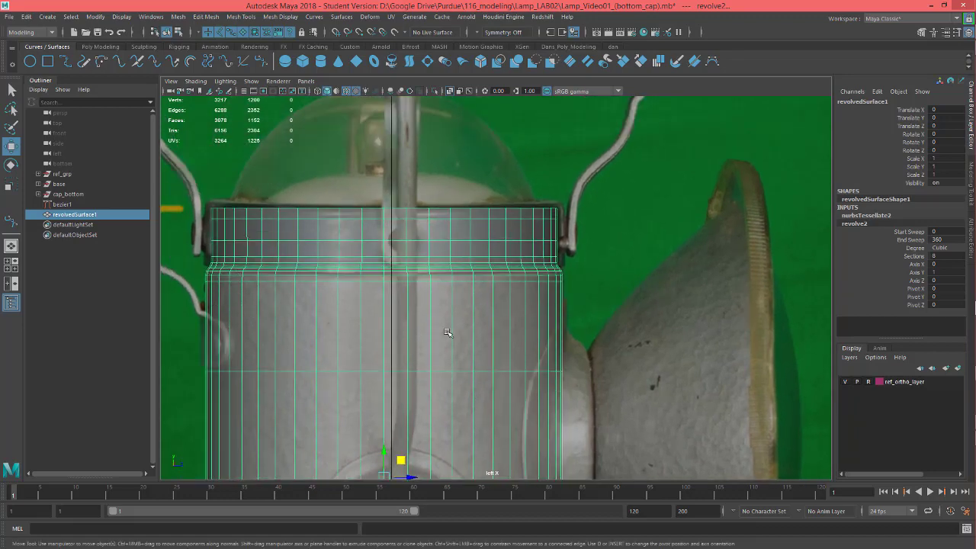
alt+middle_drag(533, 388, 576, 290)
scroll(576, 289, down, 3)
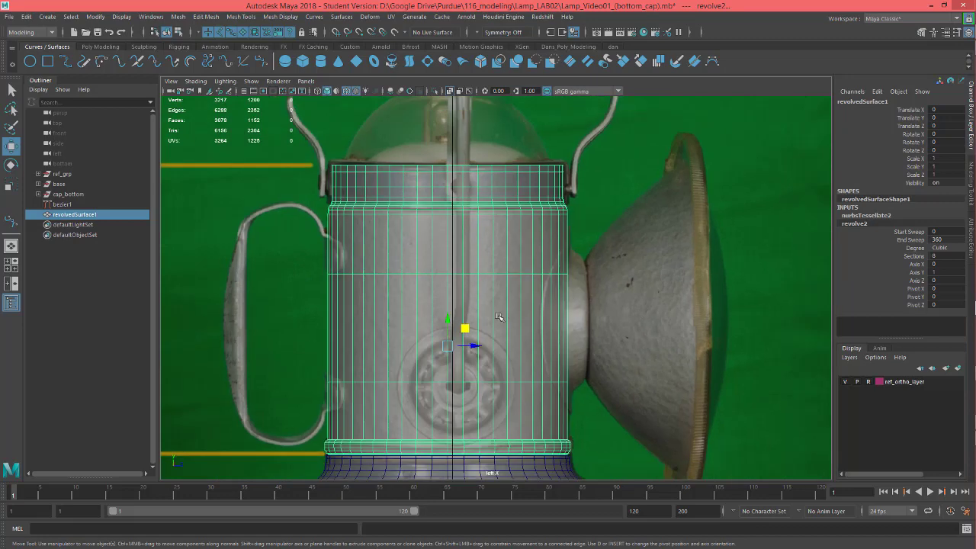
scroll(496, 358, up, 5)
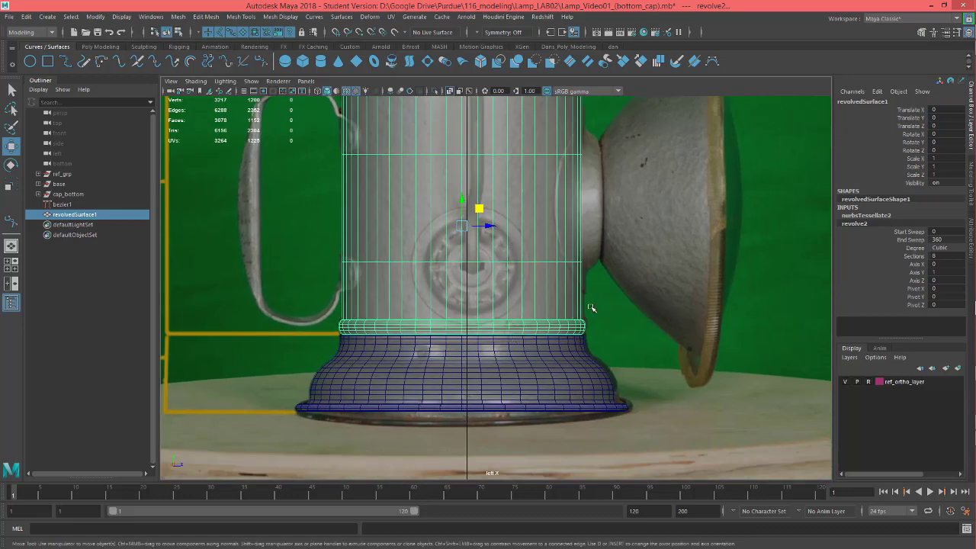
alt+middle_drag(495, 289, 498, 361)
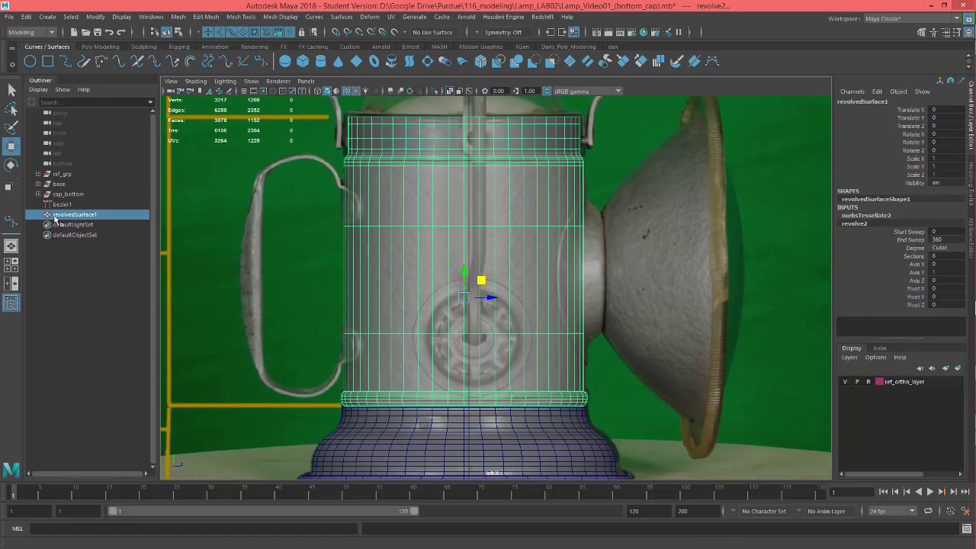
Step: Rename the revolved surface as g_body
double_click(69, 215)
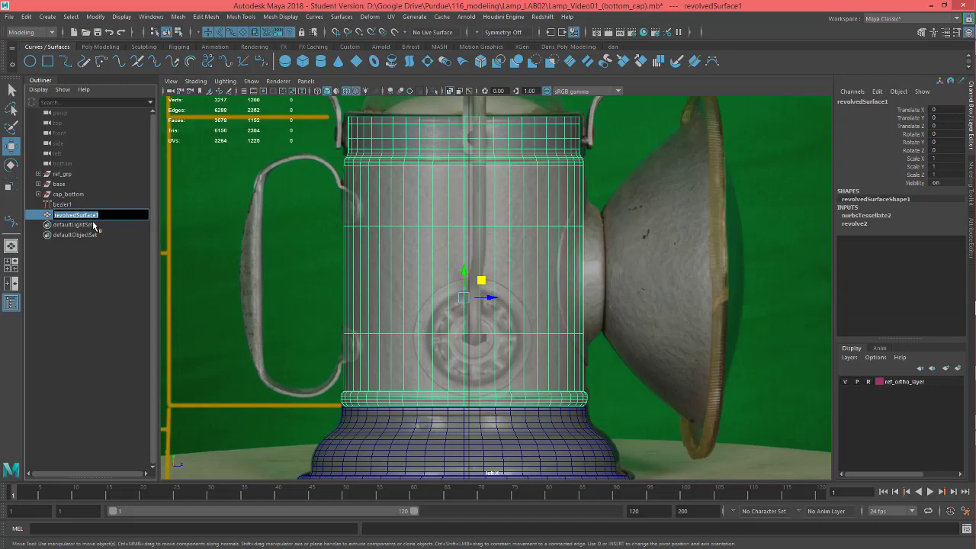
text(c)
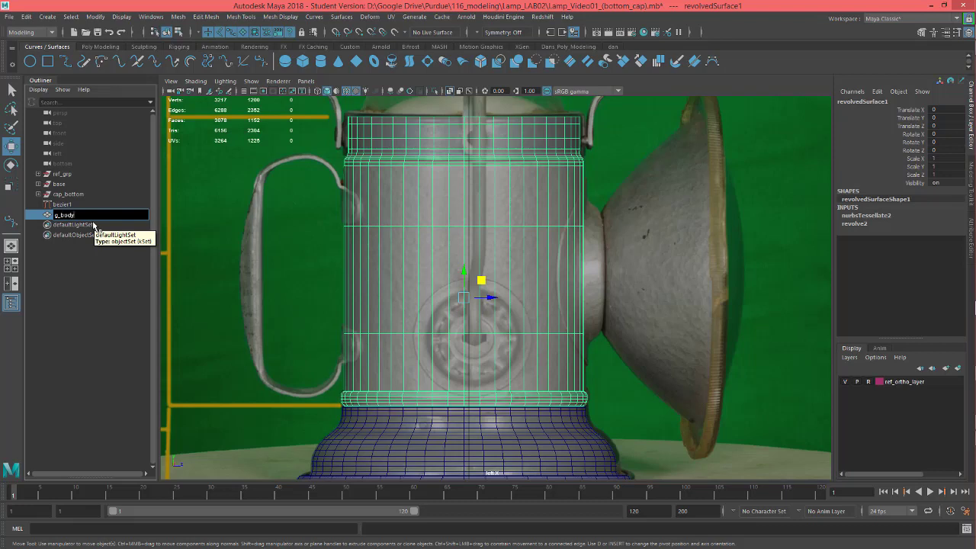
key(Return)
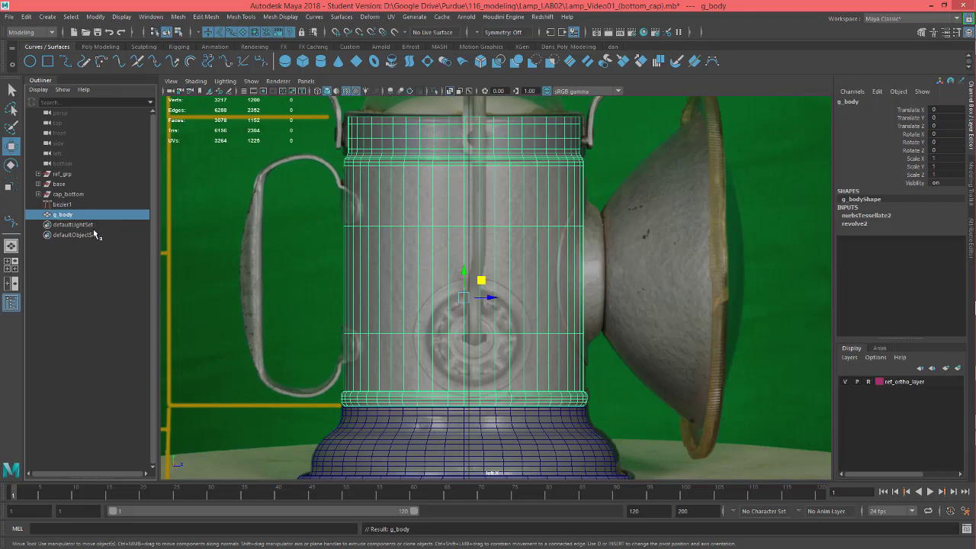
Step: Rename the body's profile curve as body_bezier1
double_click(62, 205)
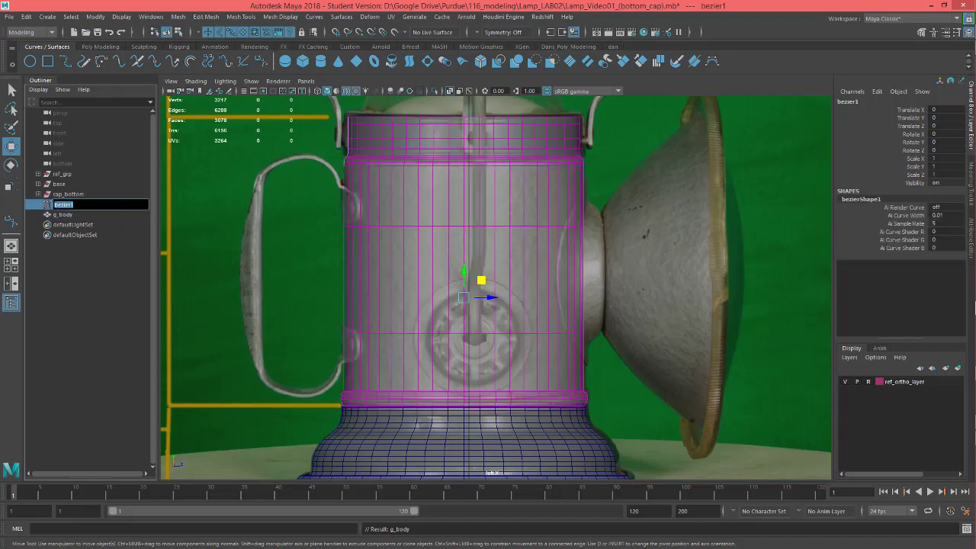
text(ba)
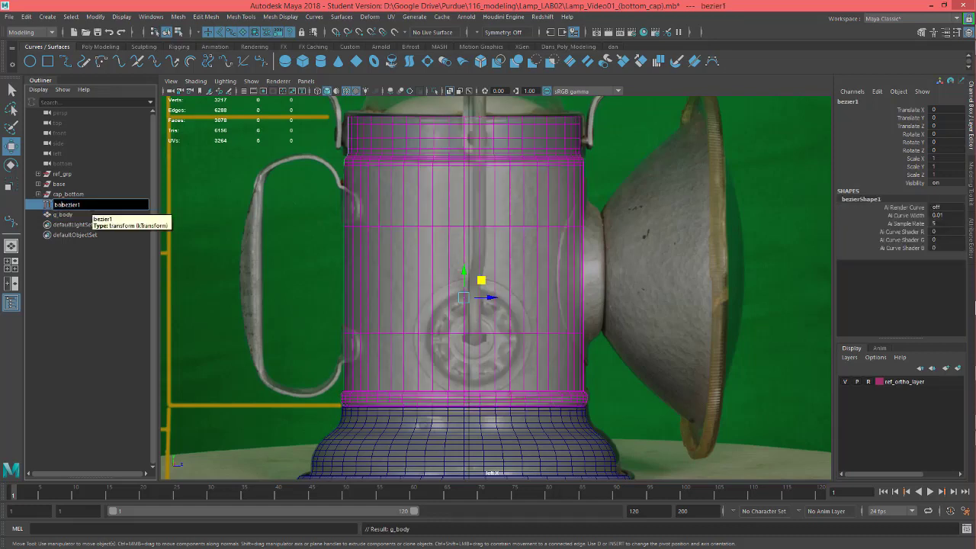
key(Return)
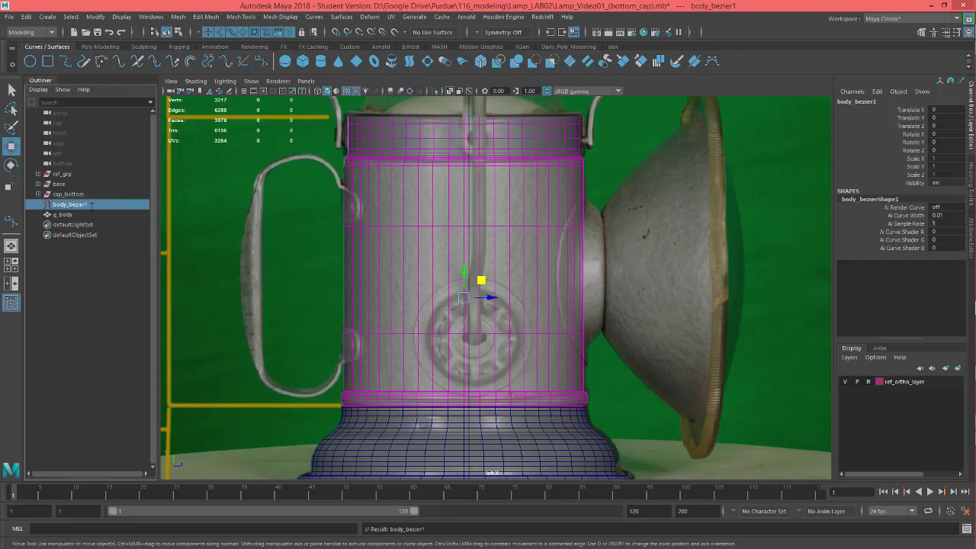
Step: Group the profile curve and the g_body surface, and name the group body
ctrl+click(63, 214)
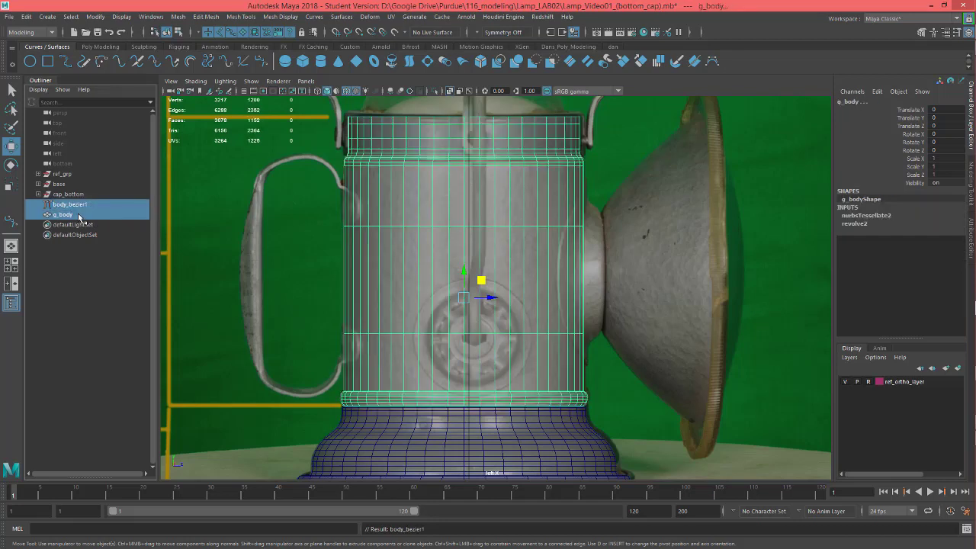
key(ctrl+g)
double_click(71, 206)
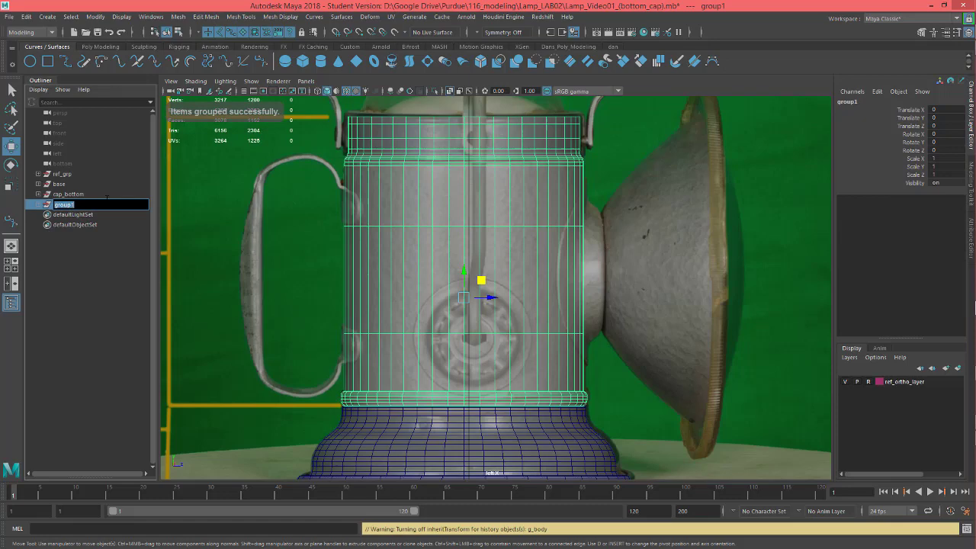
text(body)
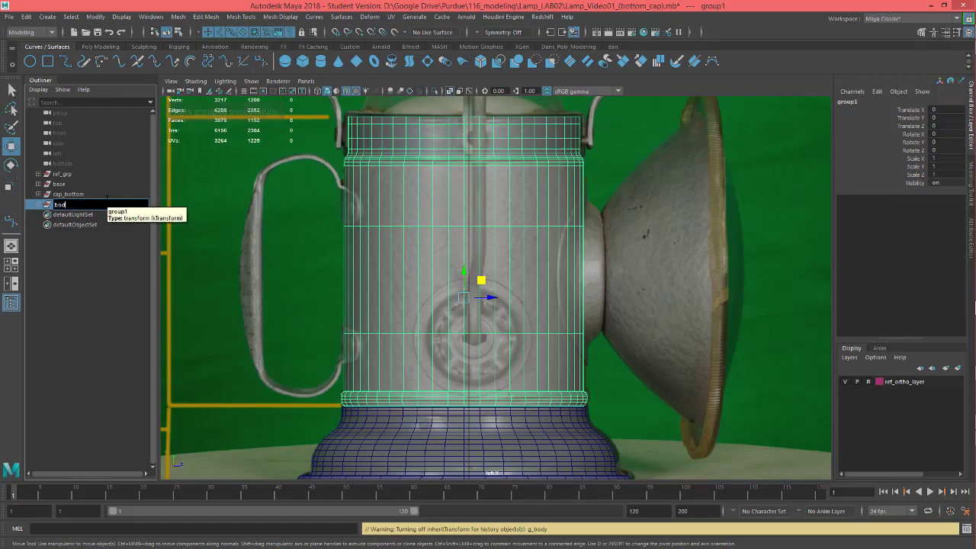
key(Return)
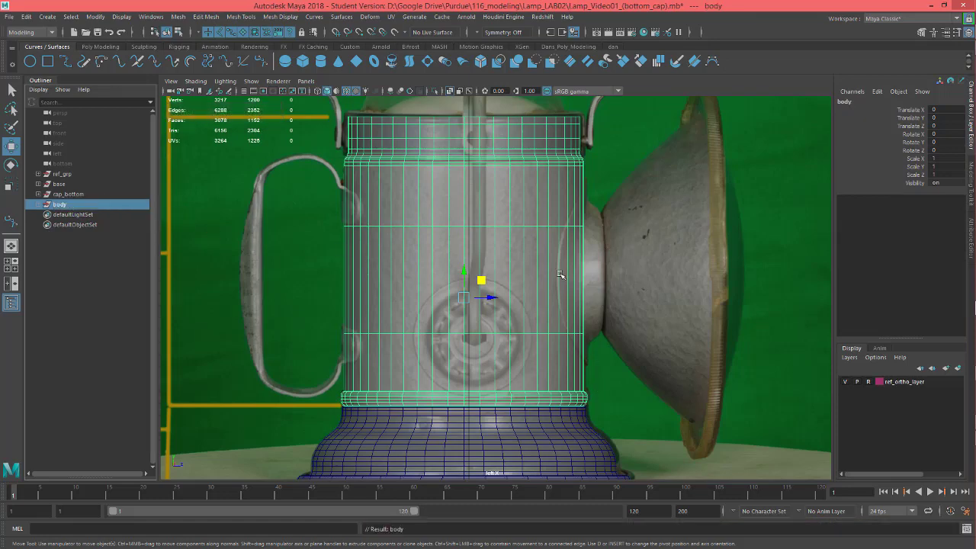
alt+middle_drag(560, 274, 532, 332)
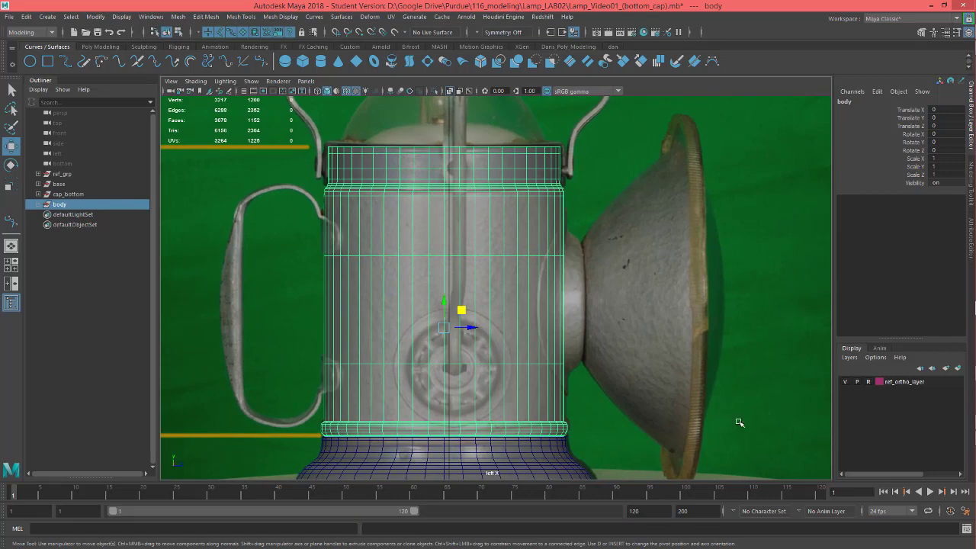
Step: Select all faces of g_body and apply a cylindrical UV projection to them
alt+middle_drag(586, 382, 601, 283)
alt+middle_drag(488, 286, 465, 397)
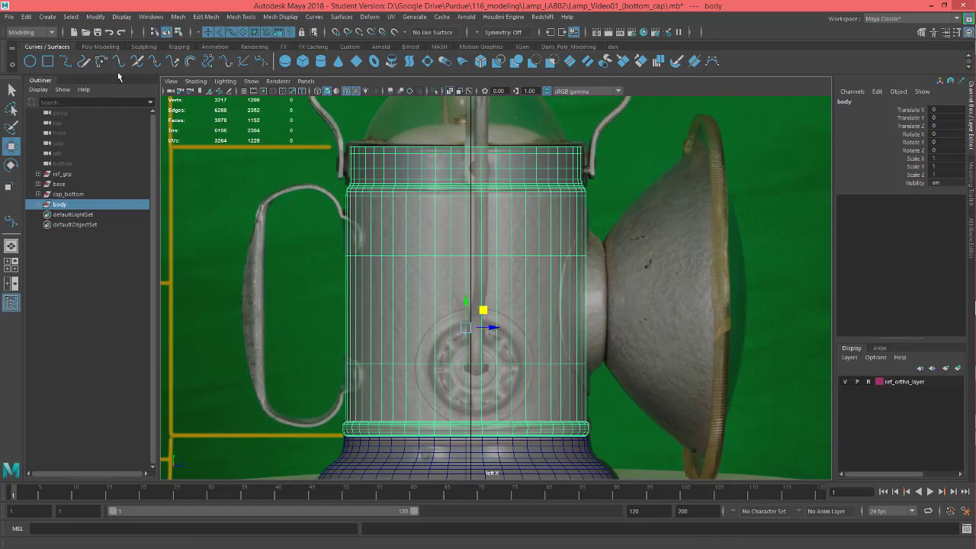
click(570, 48)
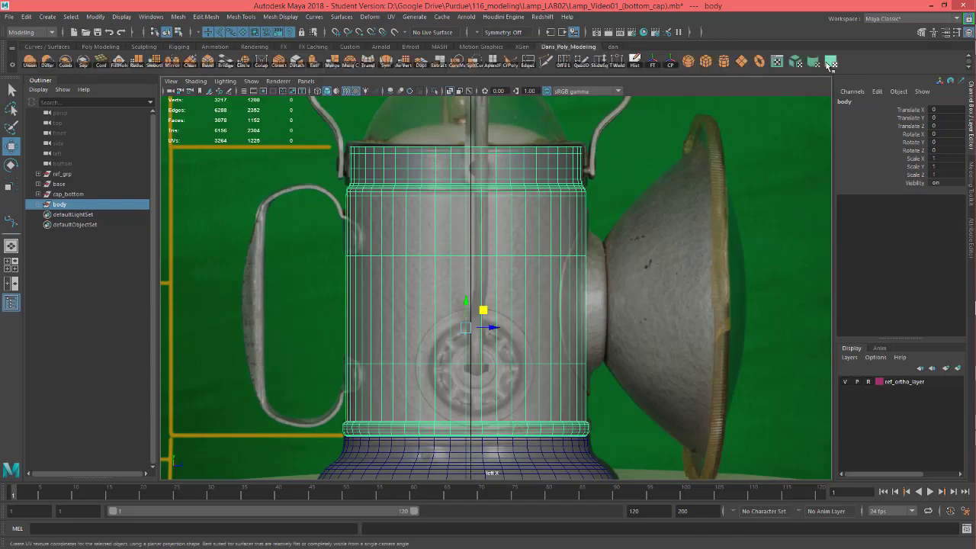
click(100, 46)
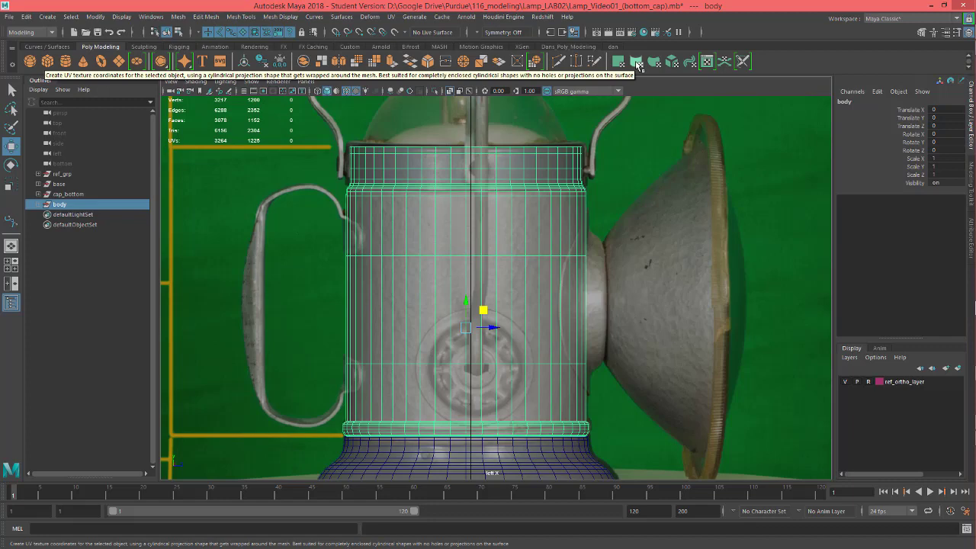
right_drag(513, 238, 514, 268)
double_click(516, 244)
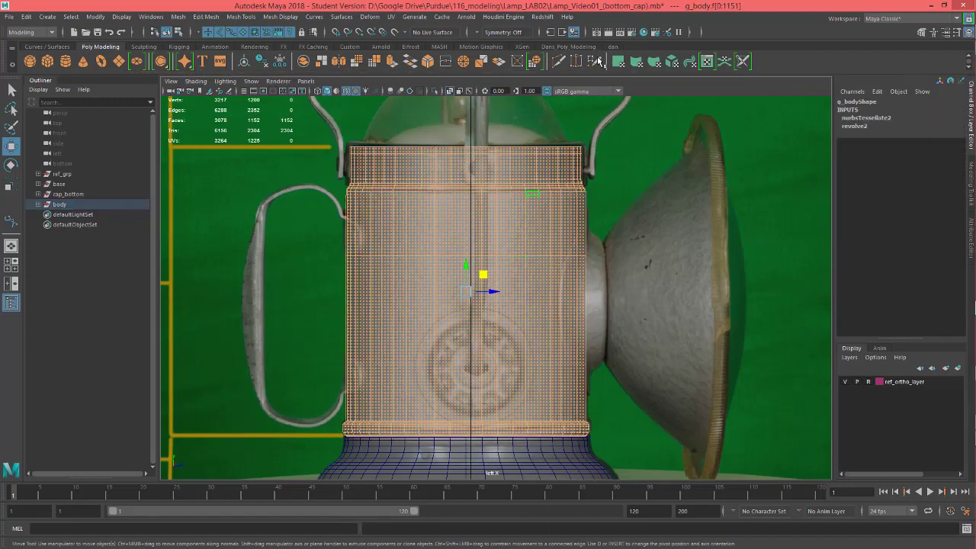
click(637, 63)
alt+middle_drag(638, 356, 627, 305)
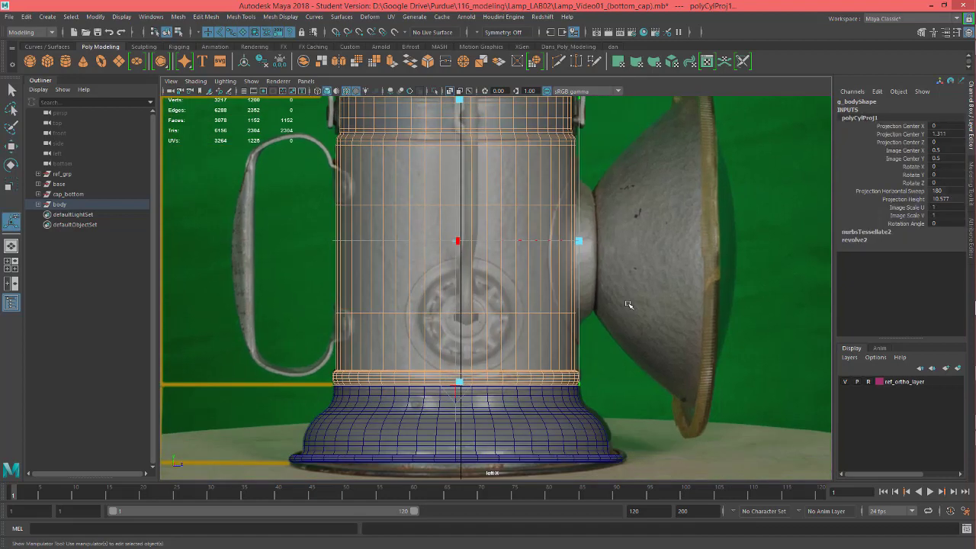
Step: Open the UV Editor to show the body's UV shell with distortion shading, and clear the face selection
click(706, 61)
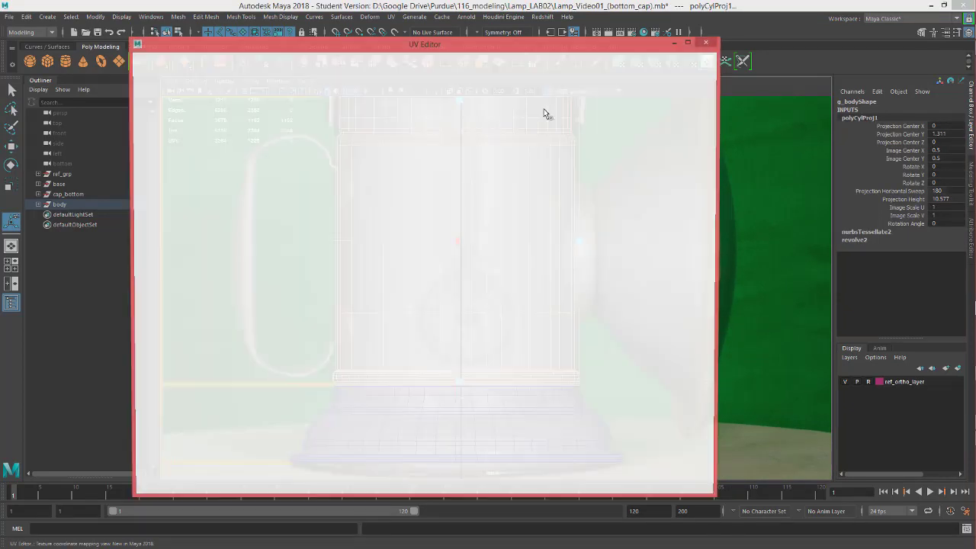
scroll(521, 272, up, 5)
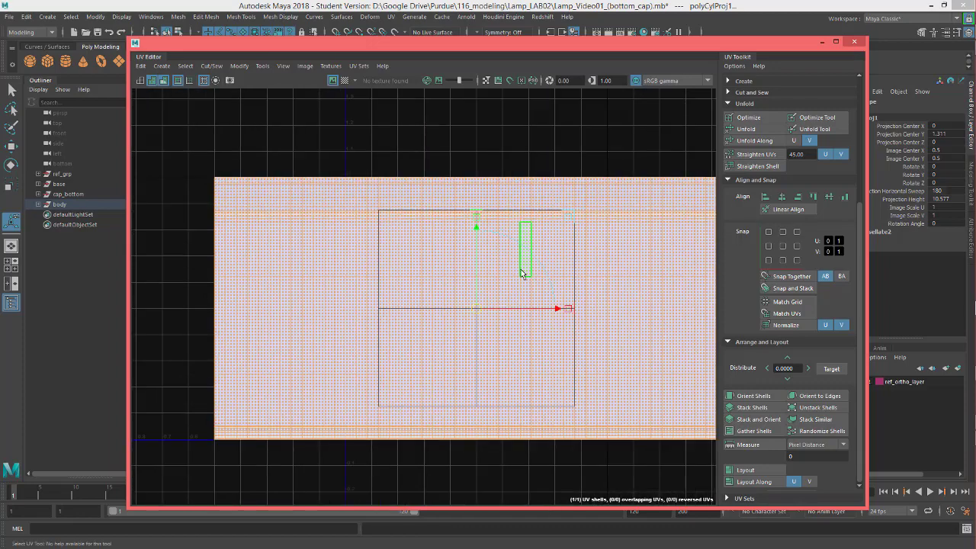
scroll(521, 271, down, 2)
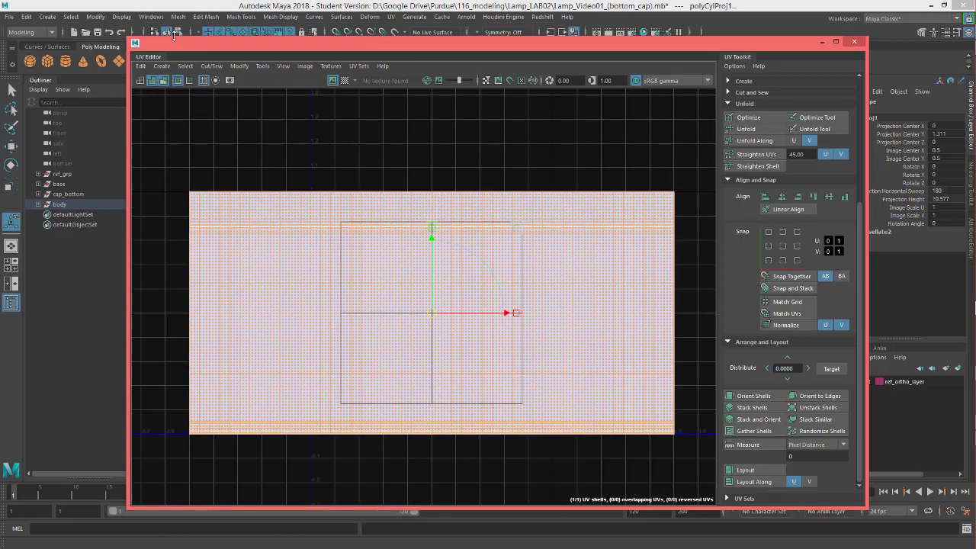
click(163, 80)
click(163, 80)
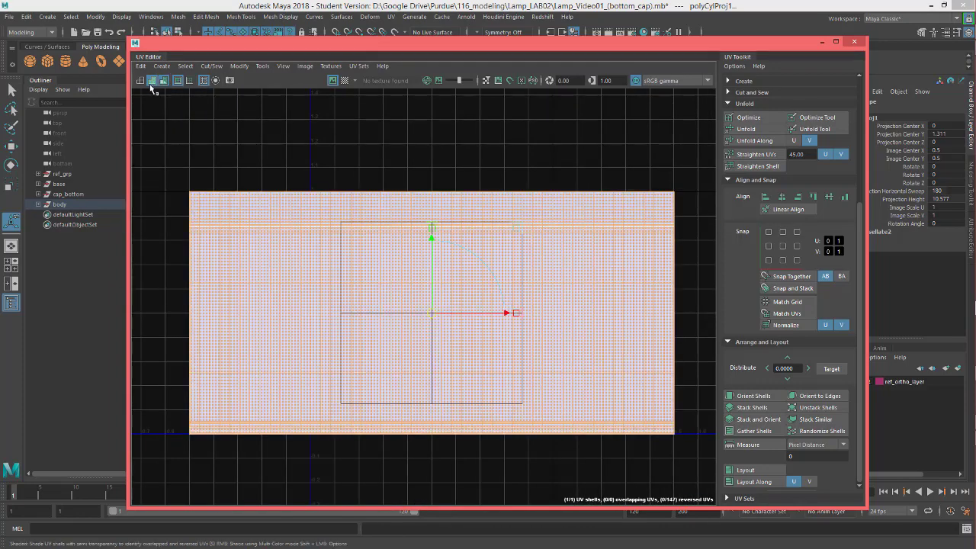
alt+middle_drag(545, 268, 499, 267)
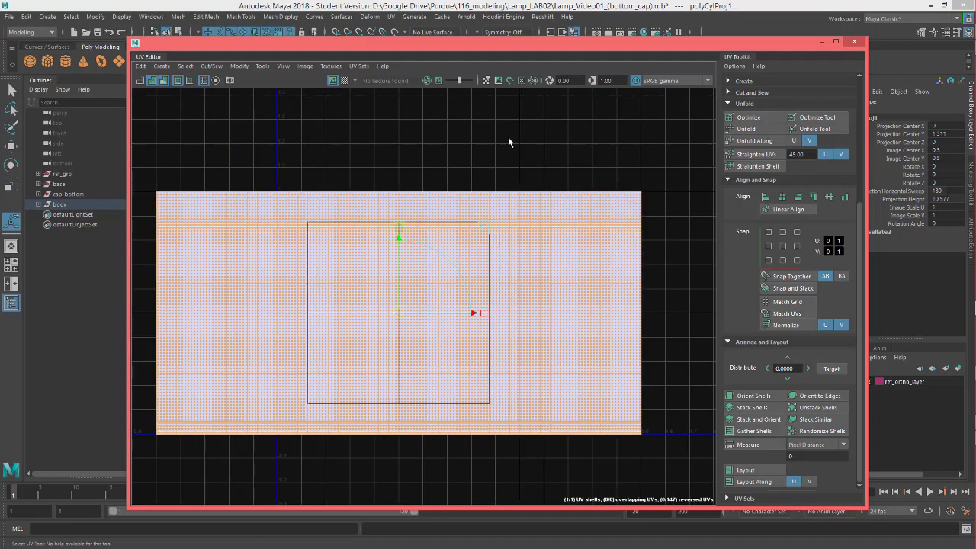
click(445, 139)
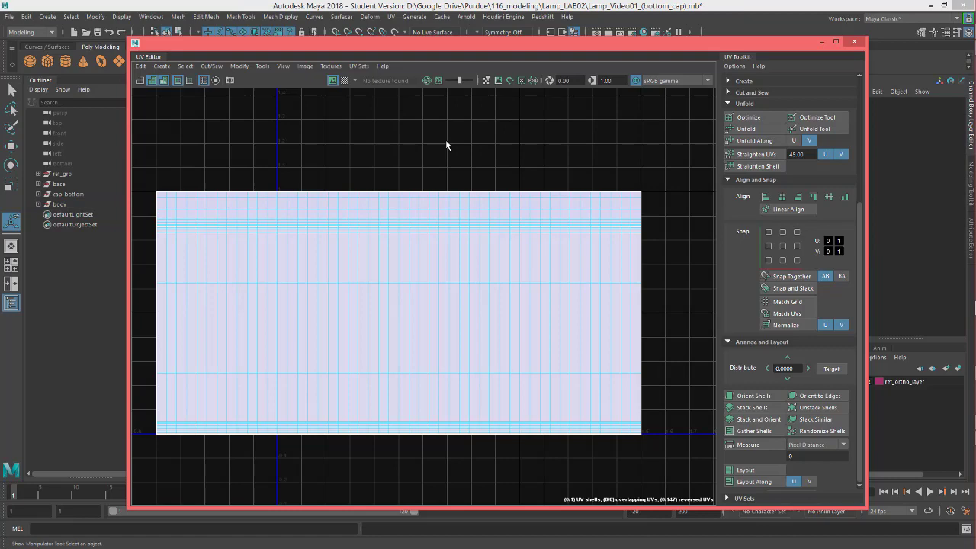
Step: Examine the distortion shading along the UV shell's bottom rows and at its upper-left corner
scroll(610, 237, down, 3)
alt+middle_drag(401, 356, 428, 177)
scroll(448, 250, up, 9)
scroll(449, 208, up, 3)
scroll(490, 252, up, 8)
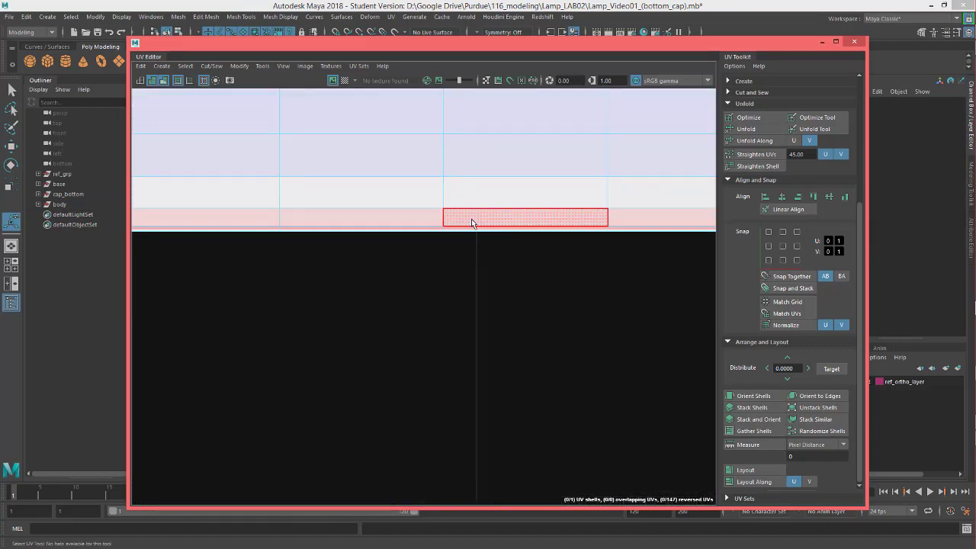
scroll(320, 214, down, 10)
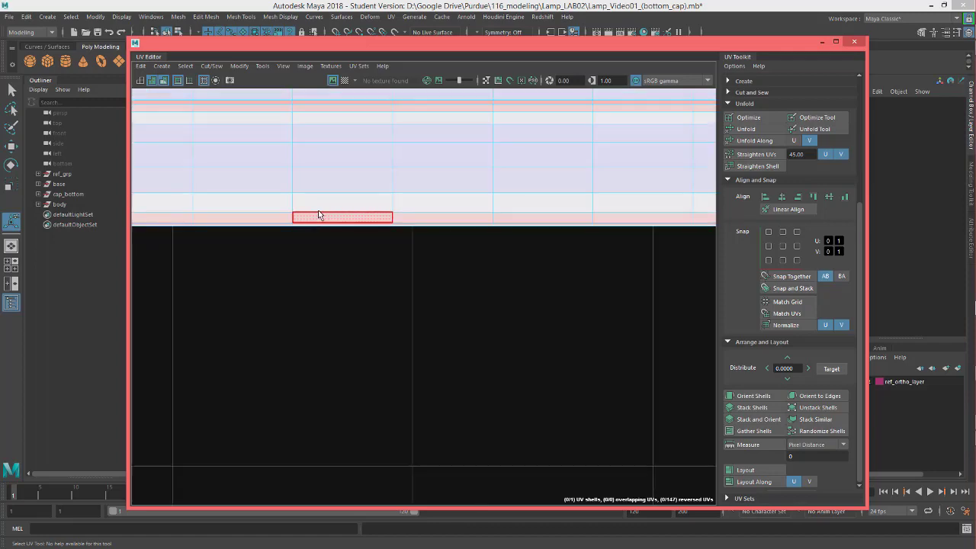
scroll(380, 162, up, 6)
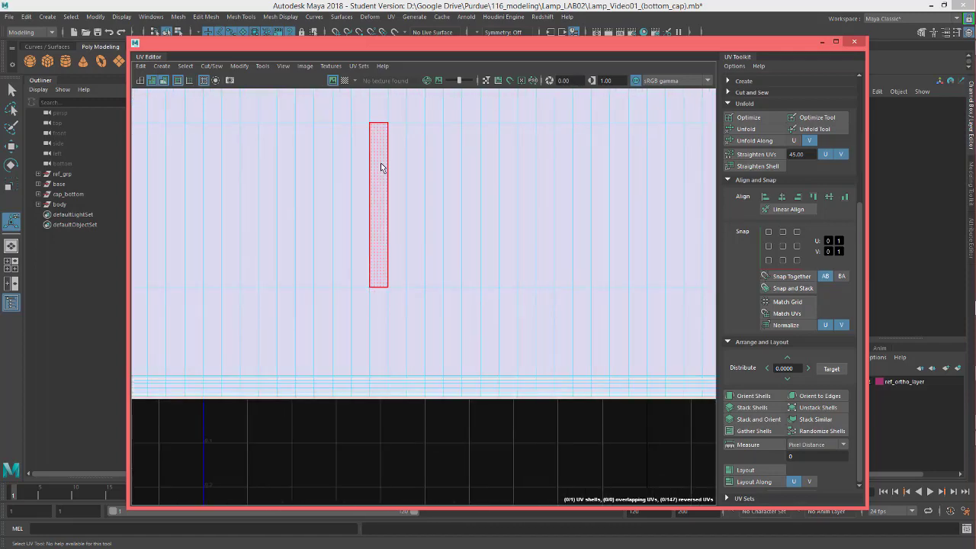
scroll(339, 236, up, 5)
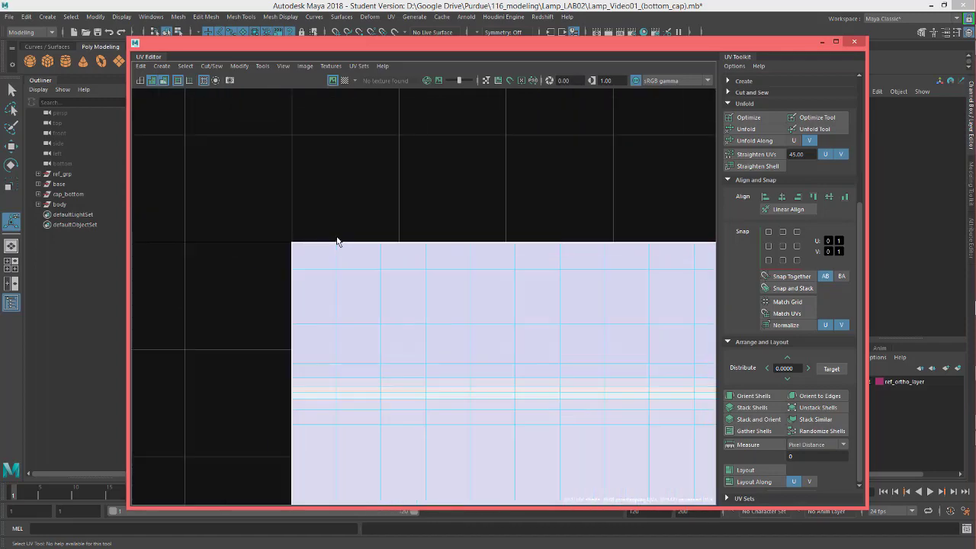
scroll(378, 238, down, 6)
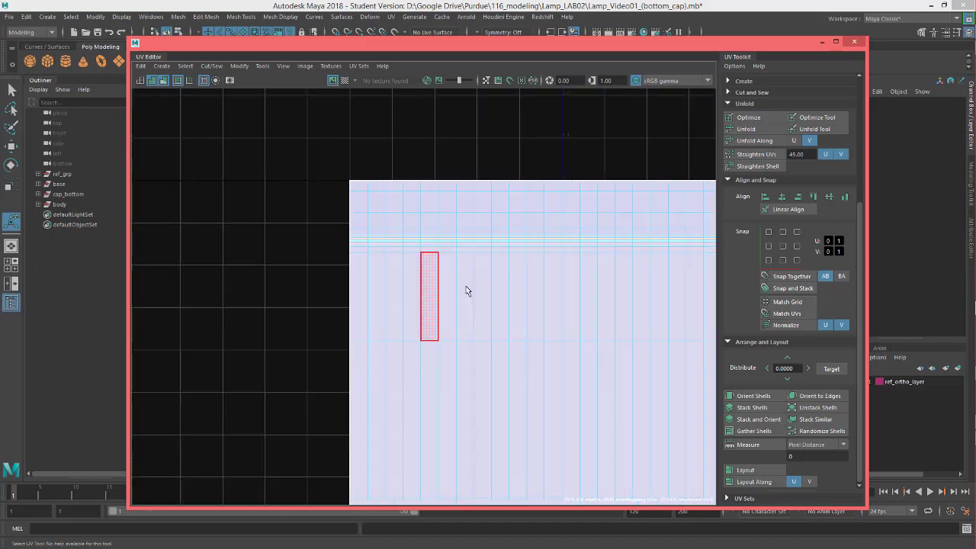
Step: Examine the distorted narrow bands at the UV shell's lower-left corner up close
alt+middle_drag(488, 351, 372, 167)
alt+middle_drag(437, 235, 496, 188)
scroll(317, 301, up, 9)
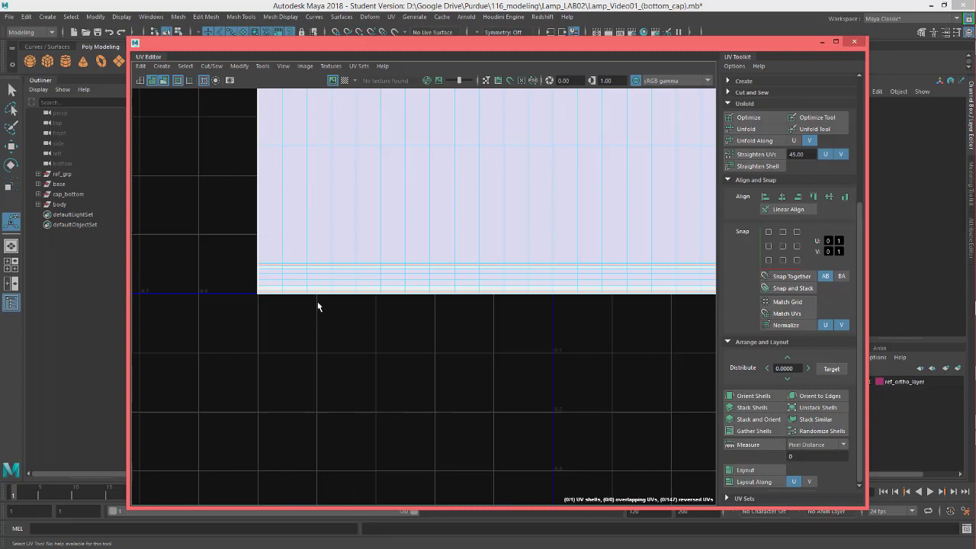
alt+middle_drag(289, 296, 503, 362)
scroll(411, 295, up, 2)
scroll(411, 294, up, 8)
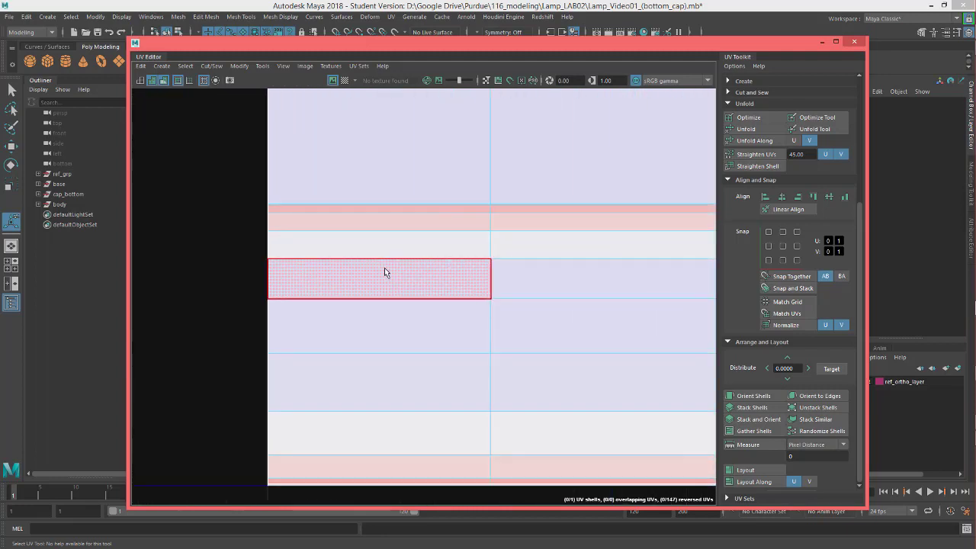
scroll(215, 168, up, 8)
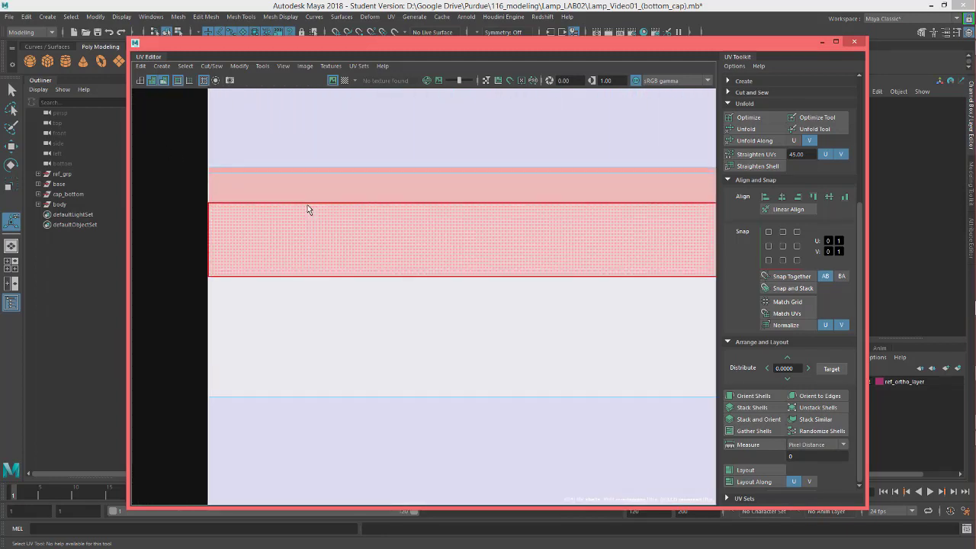
alt+middle_drag(213, 168, 282, 236)
scroll(283, 237, up, 4)
scroll(293, 246, up, 2)
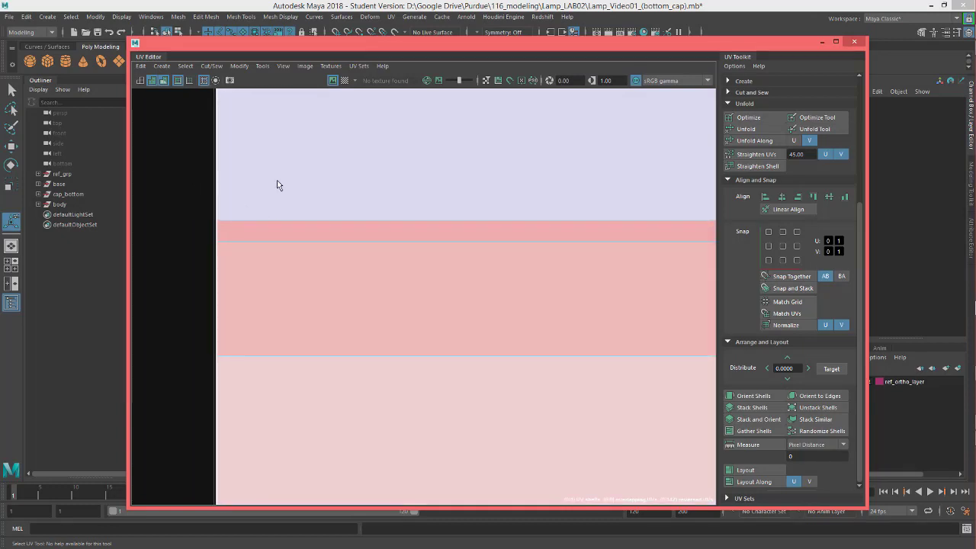
Step: Select the edge loop above the thinnest compressed band near the UV shell's bottom and move it upward in V
key(F10)
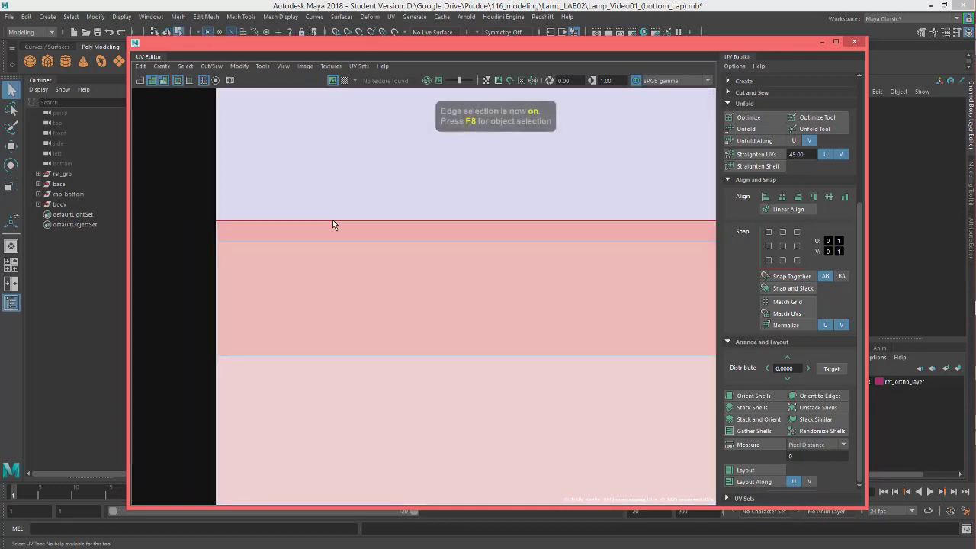
click(332, 219)
scroll(332, 220, down, 1)
scroll(333, 219, down, 2)
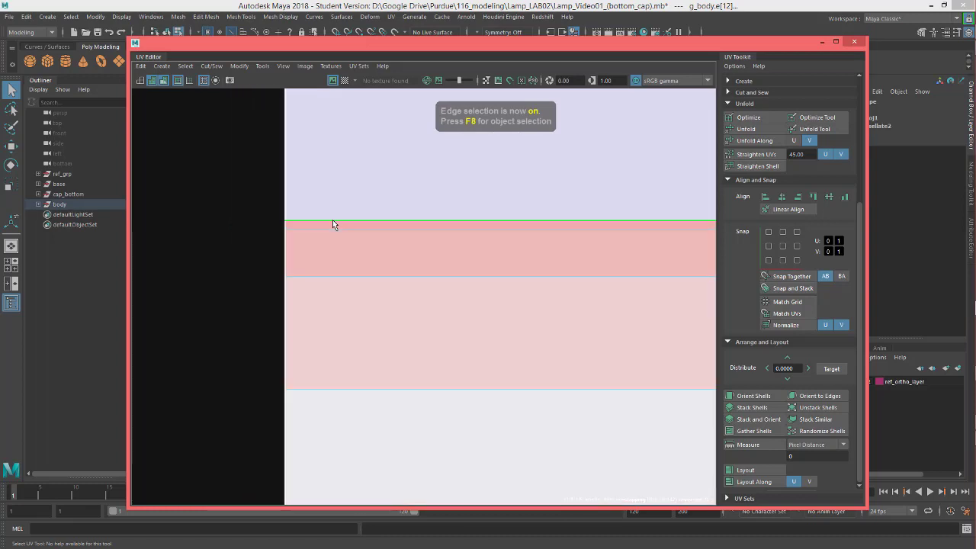
key(w)
alt+middle_drag(570, 252, 327, 248)
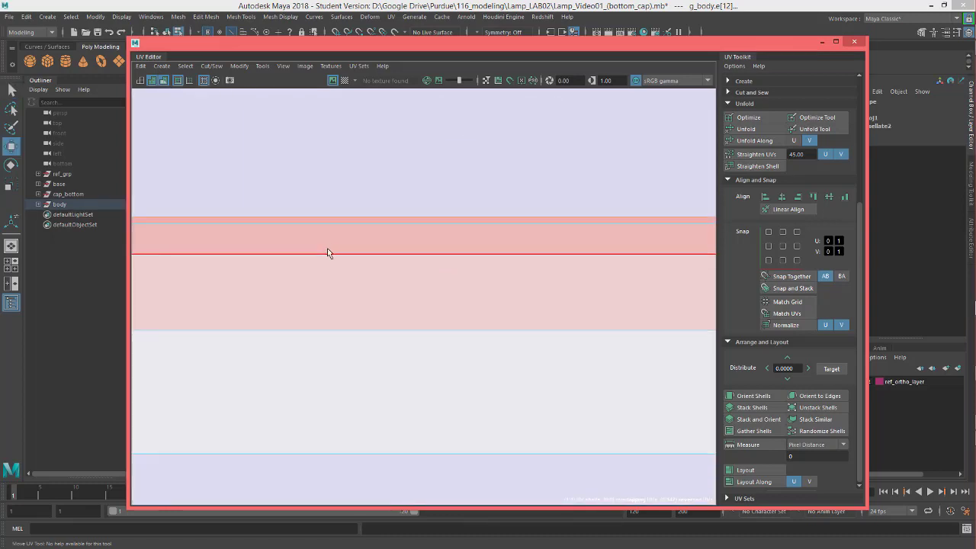
scroll(544, 240, down, 7)
alt+middle_drag(428, 233, 228, 237)
alt+middle_drag(633, 345, 464, 351)
scroll(512, 288, down, 8)
alt+middle_drag(620, 341, 357, 340)
scroll(427, 311, down, 2)
scroll(434, 312, down, 7)
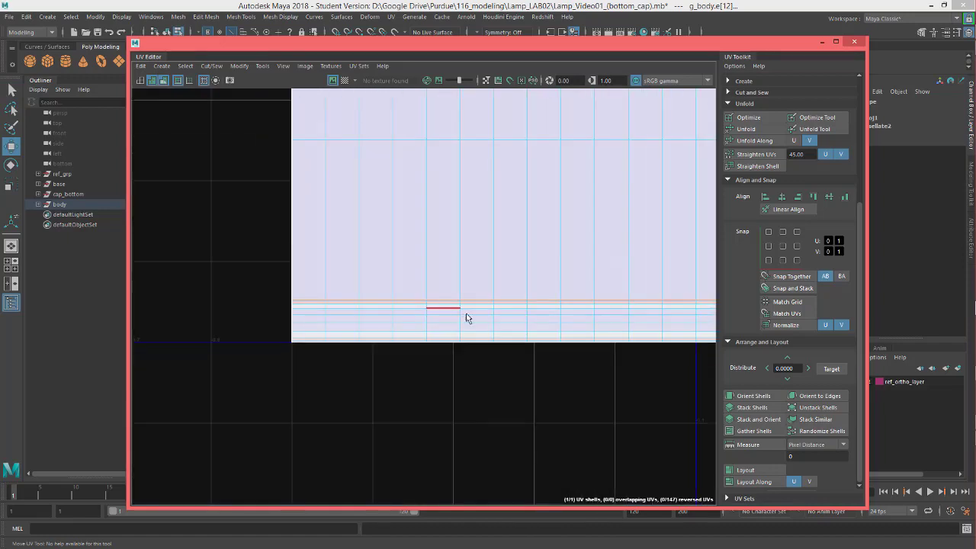
scroll(560, 338, down, 5)
alt+middle_drag(597, 372, 314, 341)
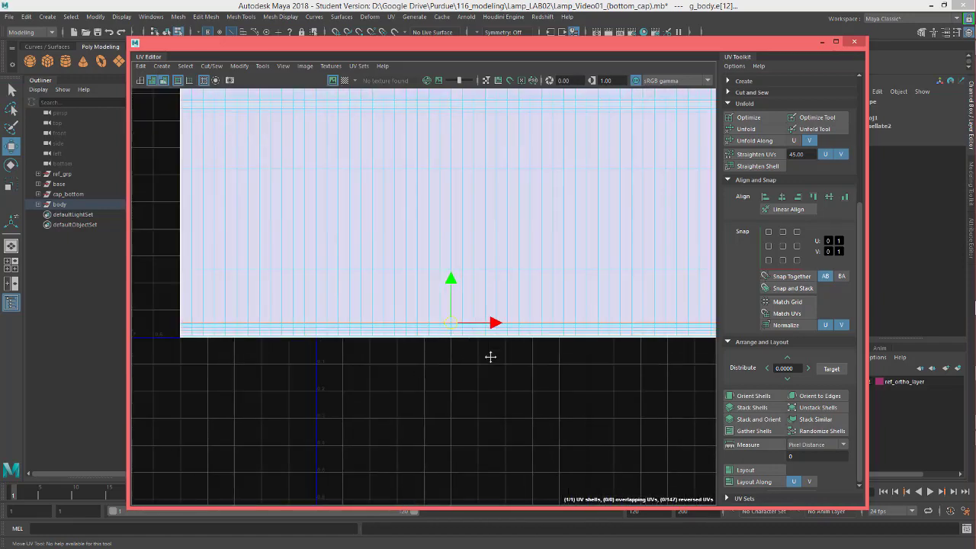
scroll(475, 327, up, 5)
scroll(435, 312, up, 7)
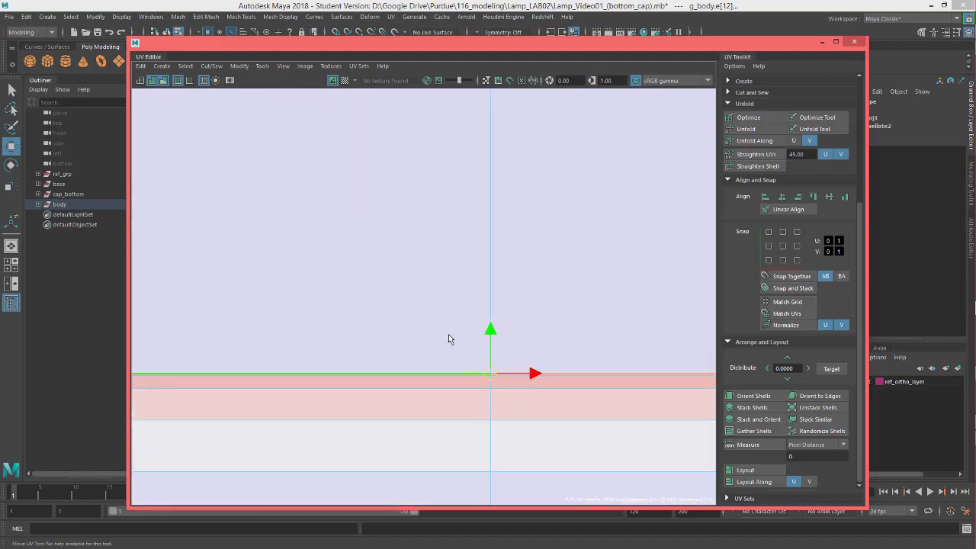
alt+middle_drag(475, 344, 452, 248)
scroll(497, 285, up, 3)
scroll(490, 278, up, 1)
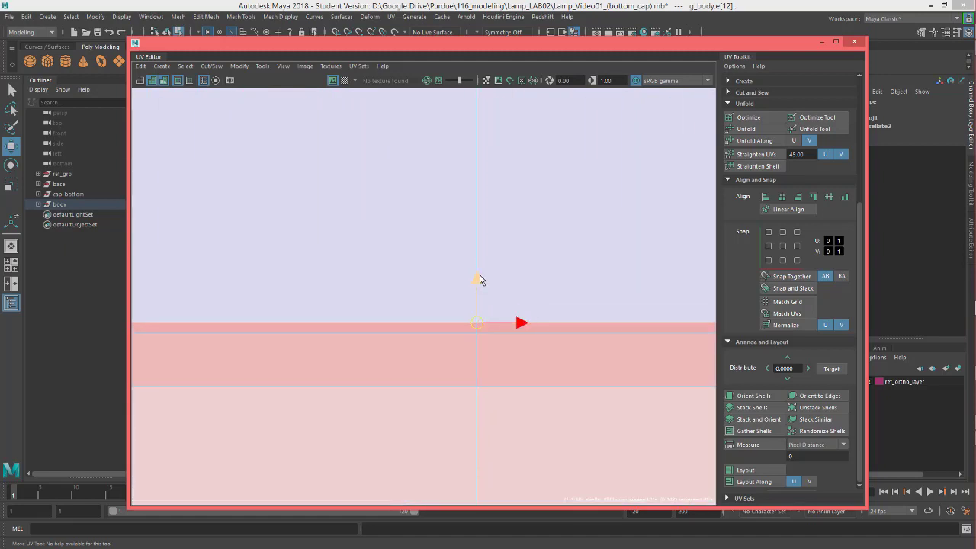
drag(478, 282, 486, 252)
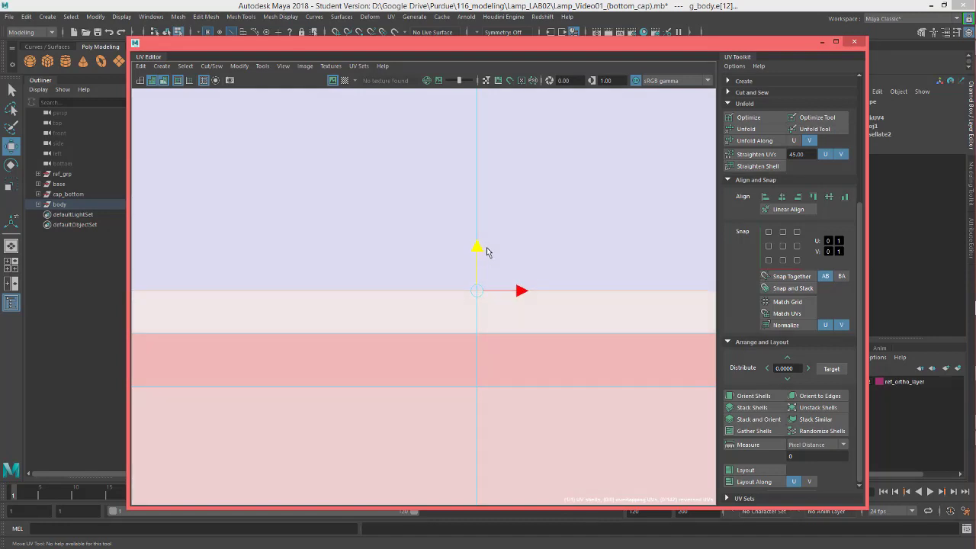
Step: Select the edge loop just below the moved one together with it, and move both loops upward to widen the band beneath
click(497, 333)
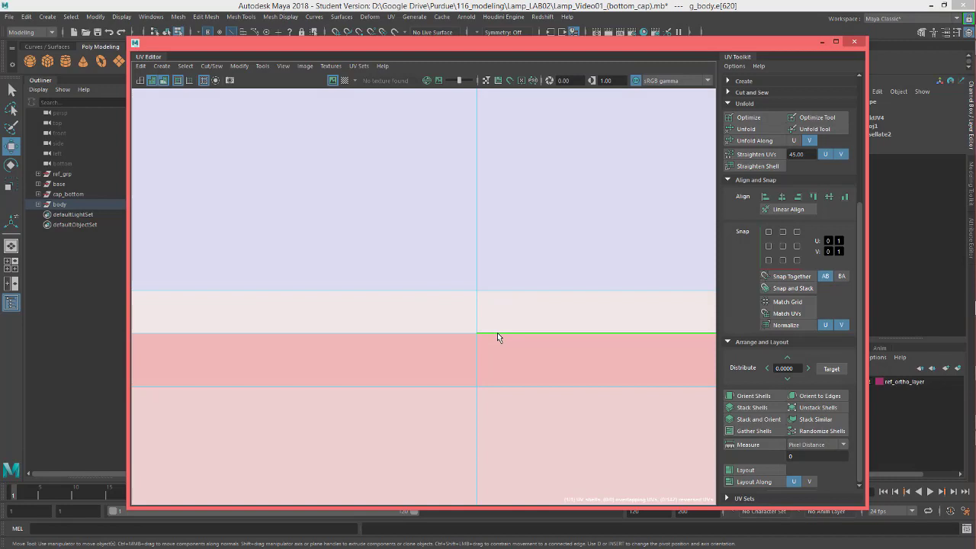
drag(477, 292, 481, 285)
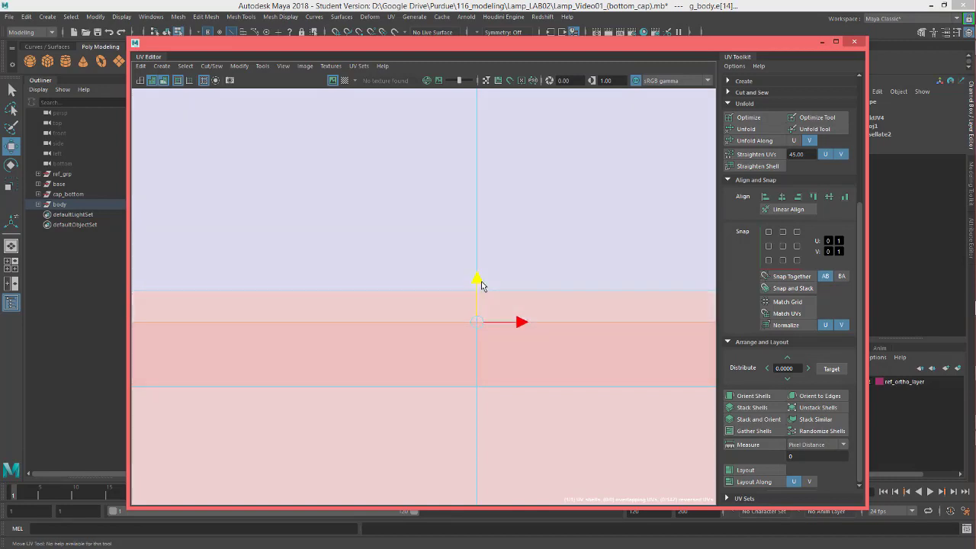
key(ctrl+z)
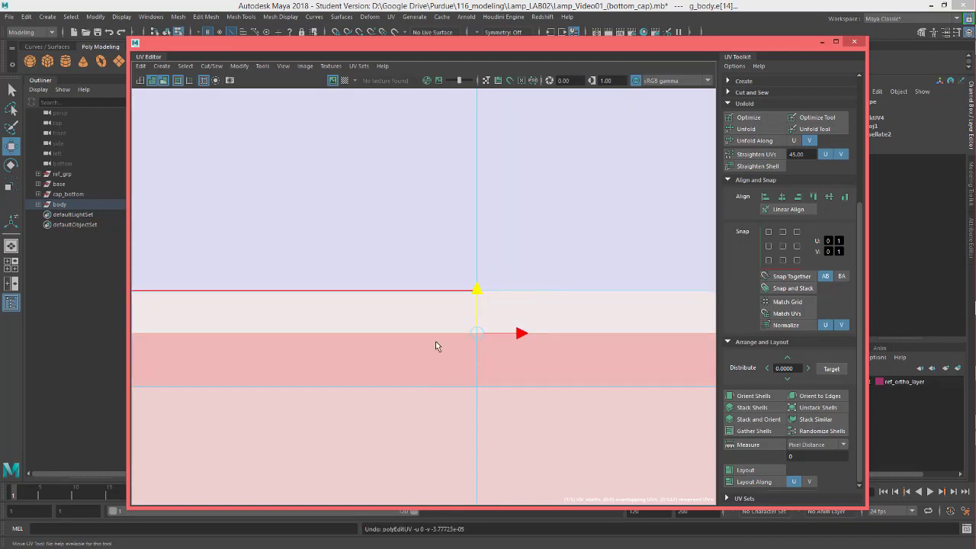
click(457, 293)
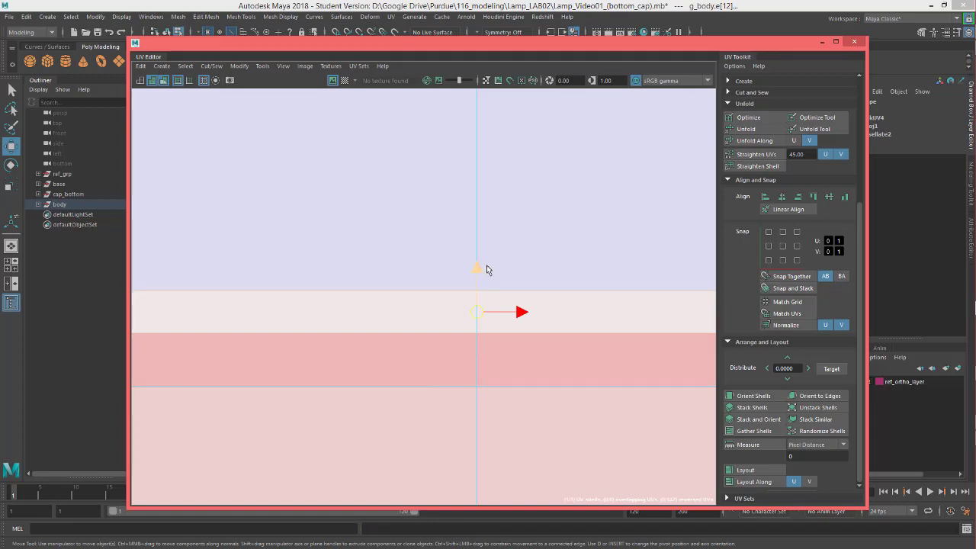
drag(480, 274, 491, 218)
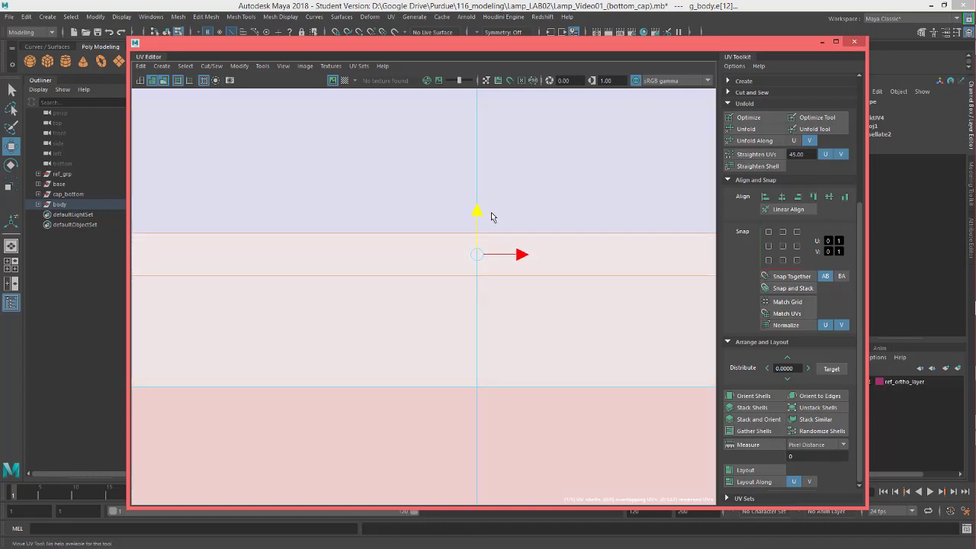
scroll(493, 227, down, 5)
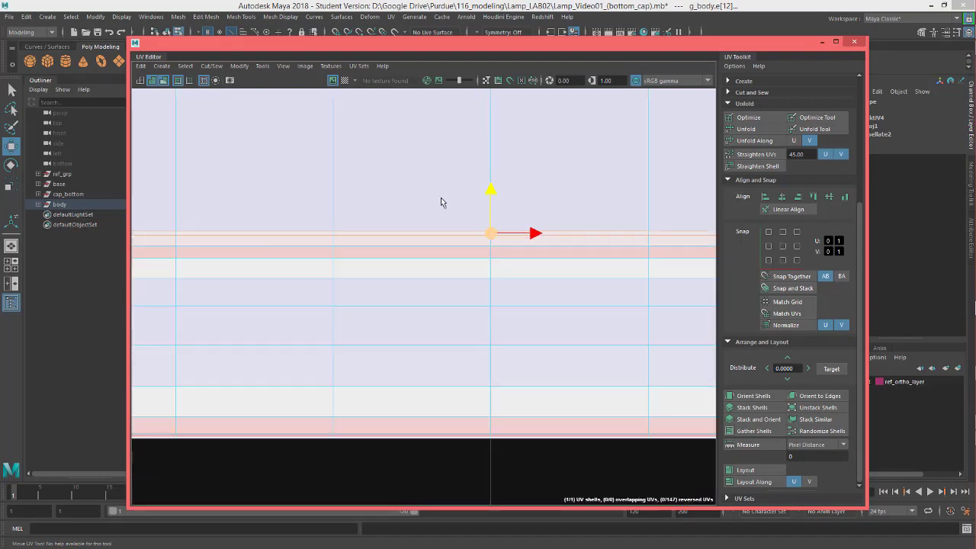
scroll(485, 299, up, 4)
alt+middle_drag(492, 211, 495, 285)
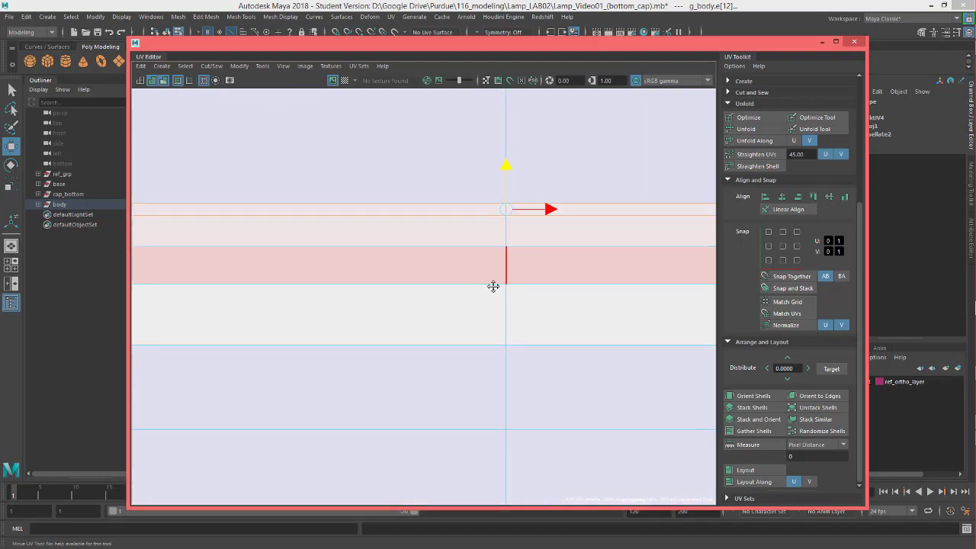
Step: Add the next edge loop below to the selection and move all three loops upward in V to widen the band beneath
shift+double_click(526, 253)
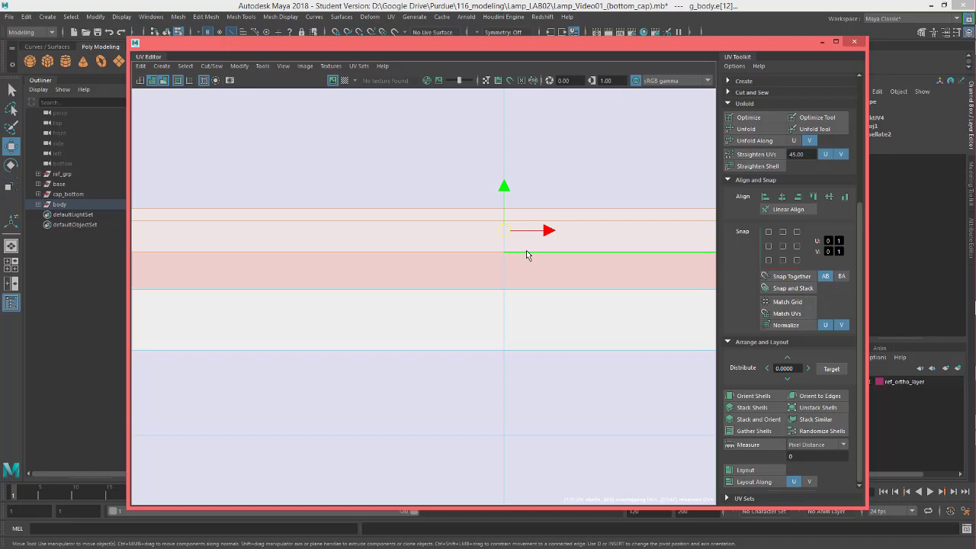
alt+middle_drag(505, 259, 486, 345)
drag(486, 276, 490, 264)
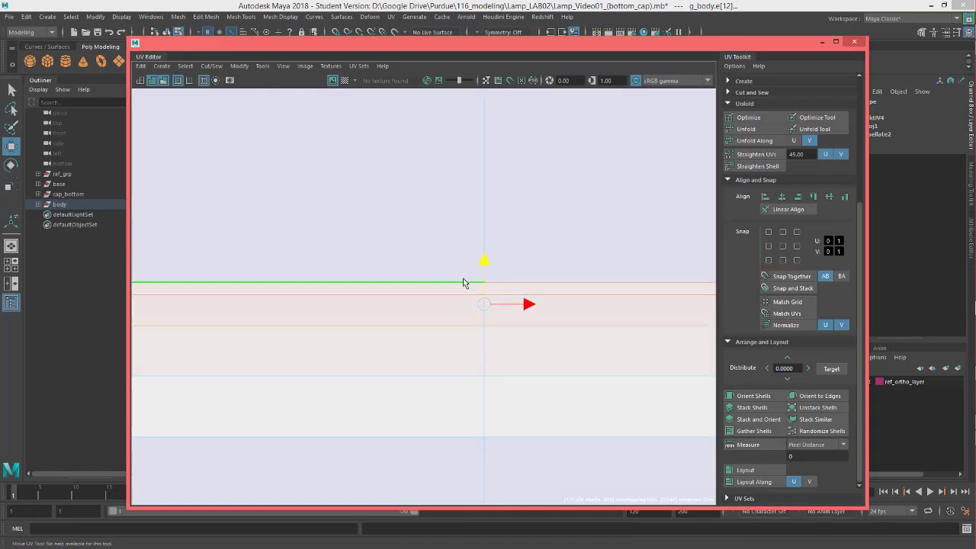
scroll(465, 285, down, 6)
scroll(468, 286, down, 5)
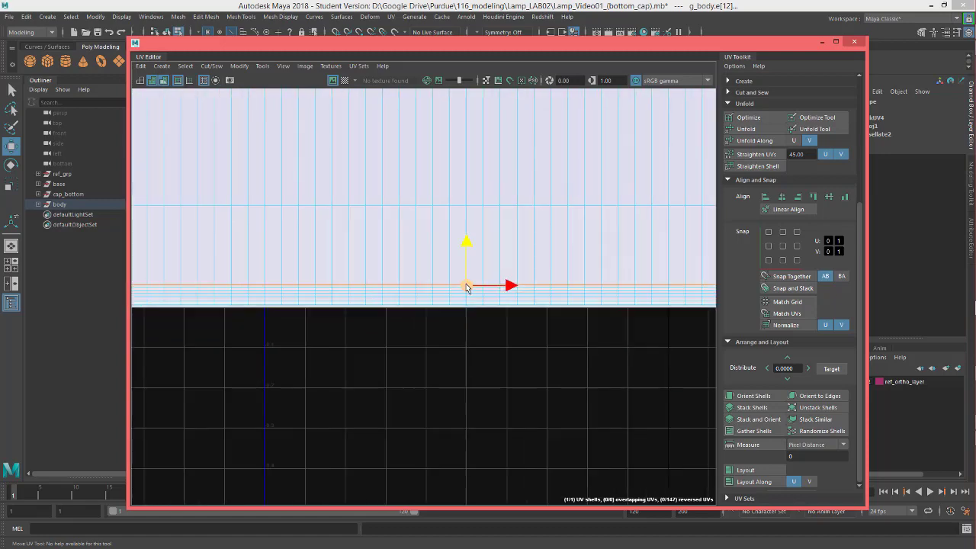
alt+middle_drag(494, 173, 483, 242)
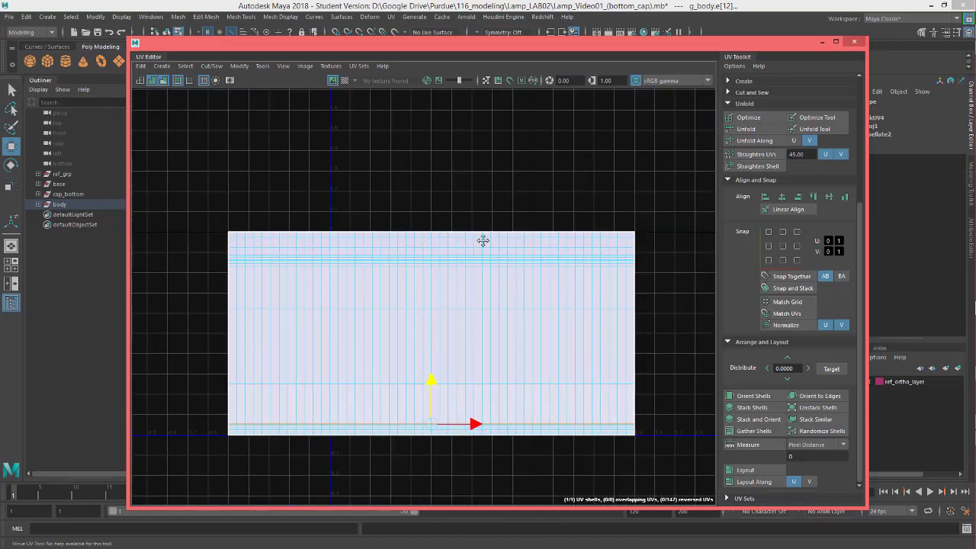
Step: Locate and select the edge loop just above the bottom border at the UV shell's lower-left corner
alt+middle_drag(284, 481, 409, 315)
scroll(410, 315, up, 6)
alt+middle_drag(277, 284, 299, 339)
scroll(299, 338, up, 5)
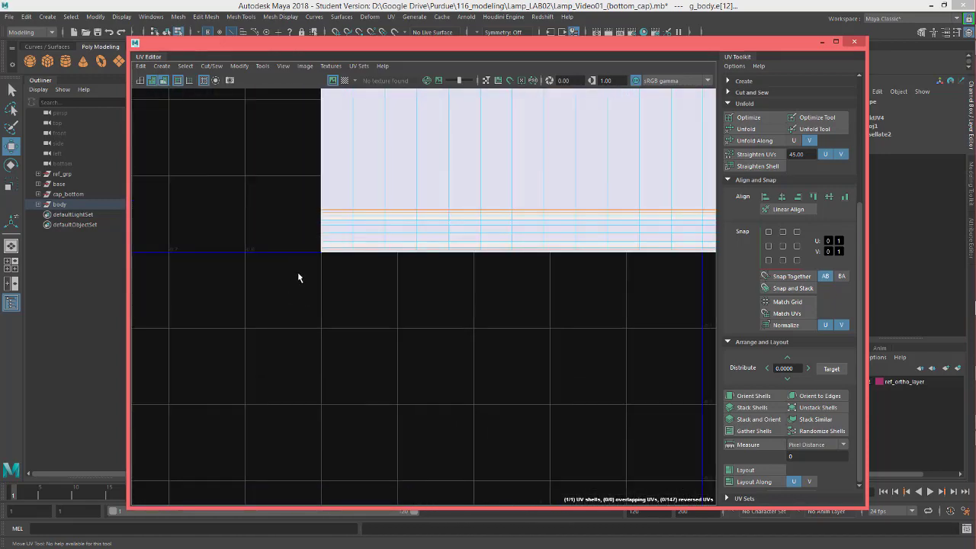
scroll(348, 311, up, 5)
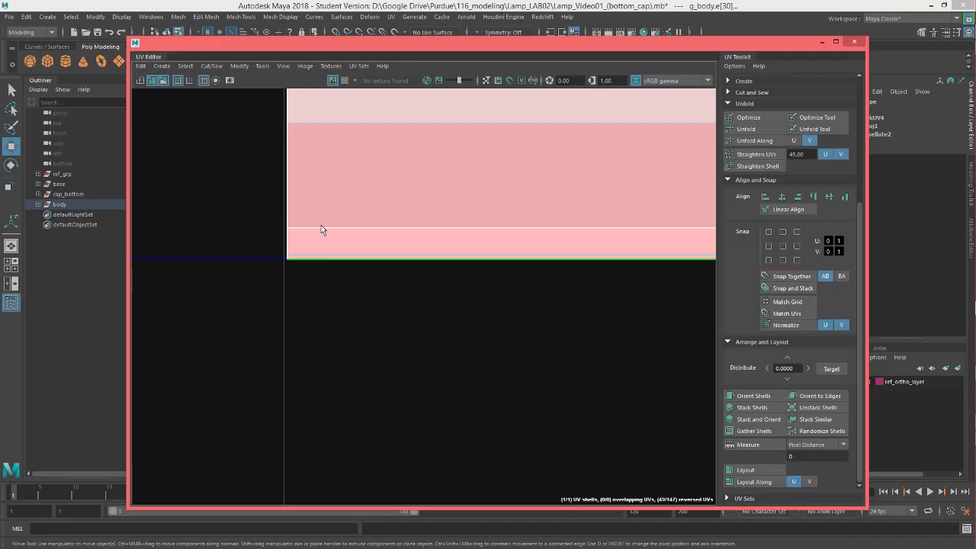
Step: Move the UV Editor window aside and show the underside of the body's bottom rim up close in the perspective view
drag(374, 39, 857, 178)
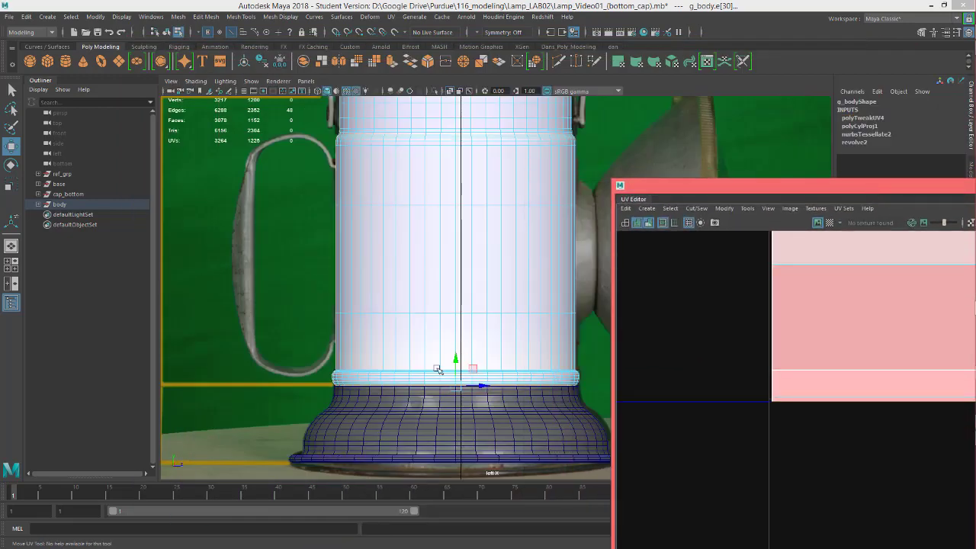
alt+drag(435, 368, 467, 268)
key(space)
scroll(467, 268, up, 10)
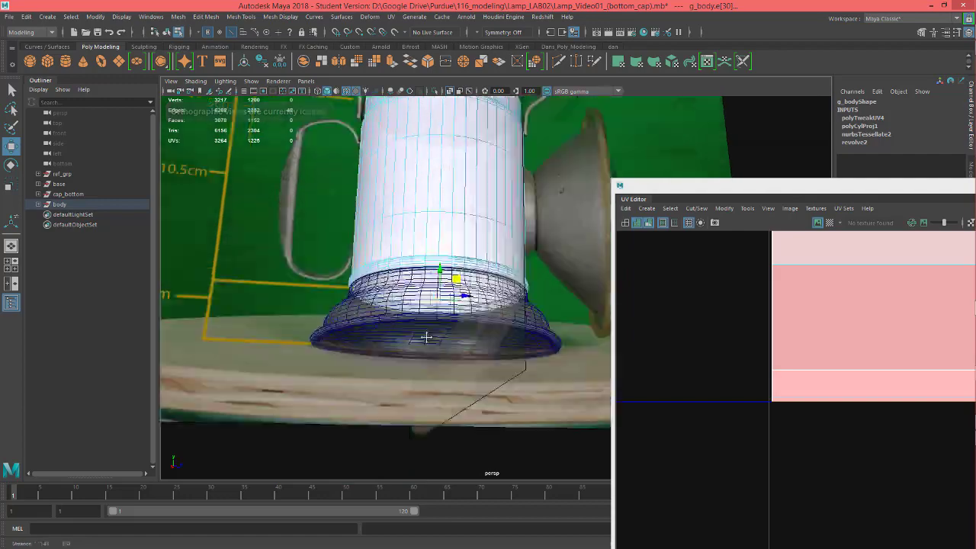
alt+drag(479, 311, 562, 223)
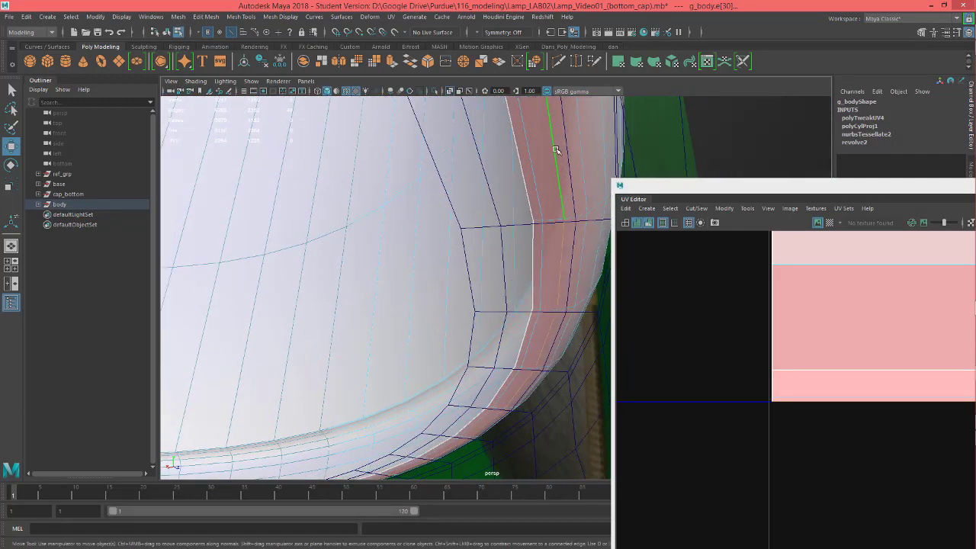
Step: Select edges of the body's bottom rim in the viewport and UV Editor to match them to the shell's bottom rows
click(520, 155)
alt+middle_drag(846, 453, 648, 444)
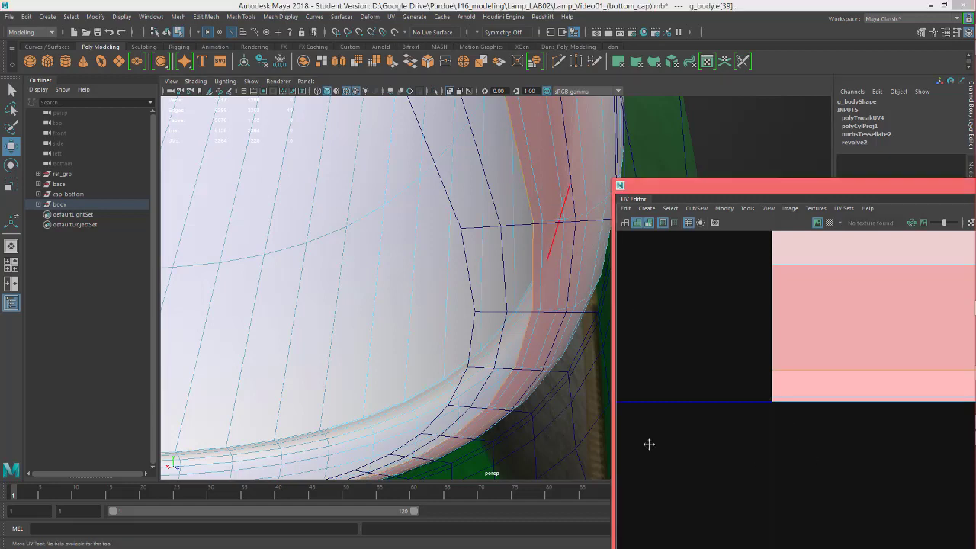
scroll(699, 420, down, 10)
alt+middle_drag(702, 408, 765, 435)
scroll(763, 455, down, 3)
click(706, 341)
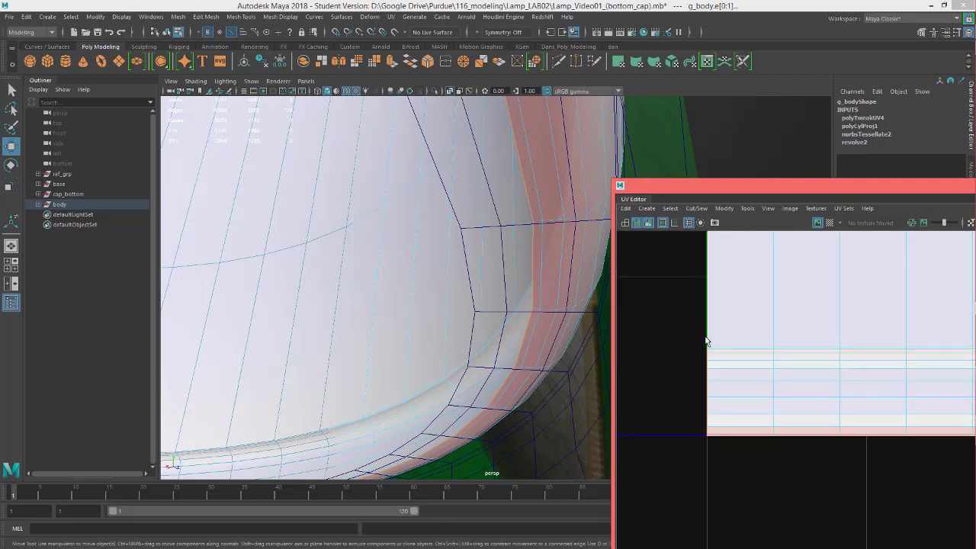
scroll(740, 441, up, 2)
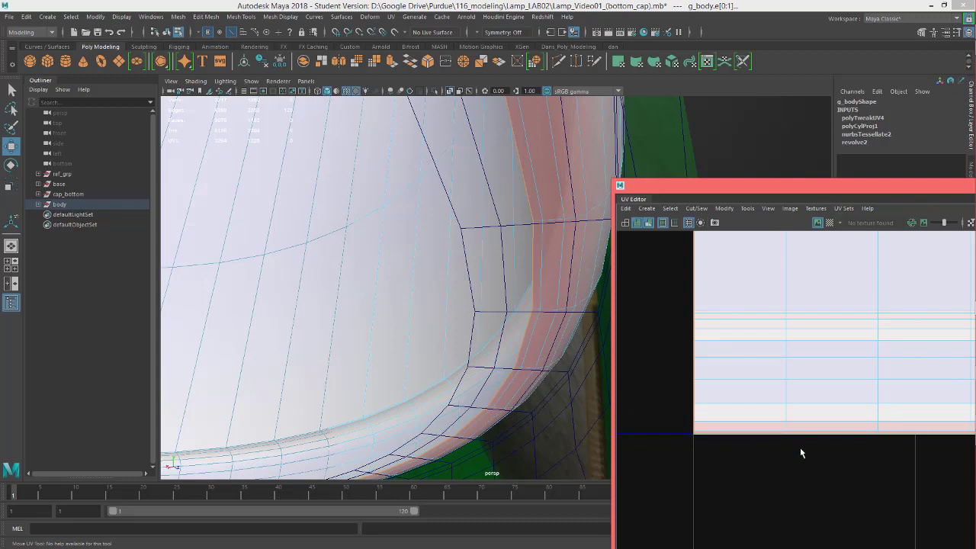
click(748, 435)
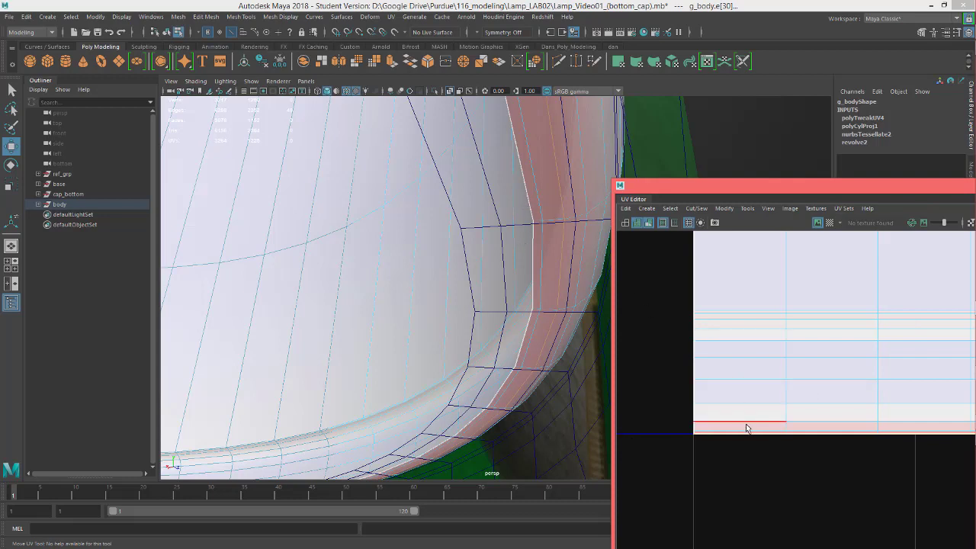
Step: Select the rim loop that forms the UV shell's bottom border from the viewport and move it downward in V
click(530, 177)
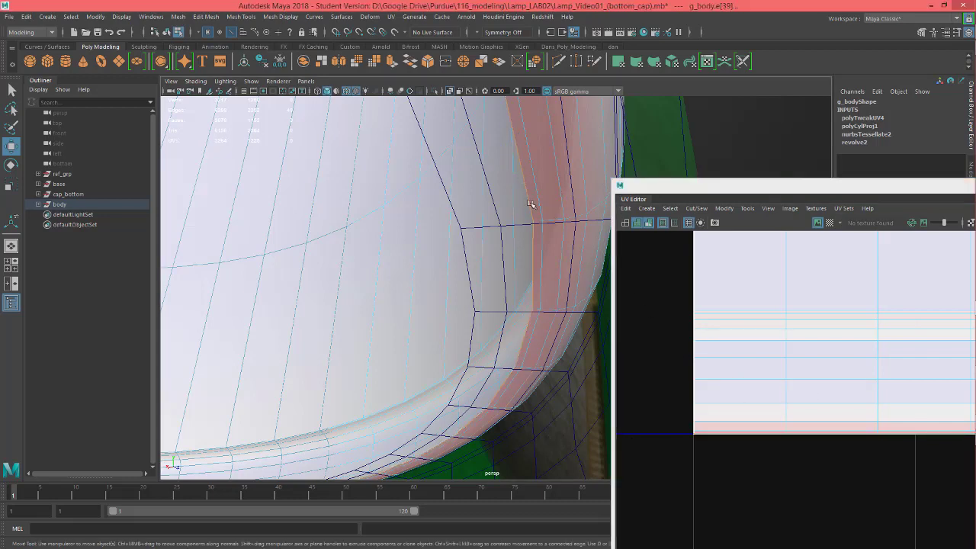
alt+middle_drag(829, 525, 764, 490)
scroll(816, 479, down, 8)
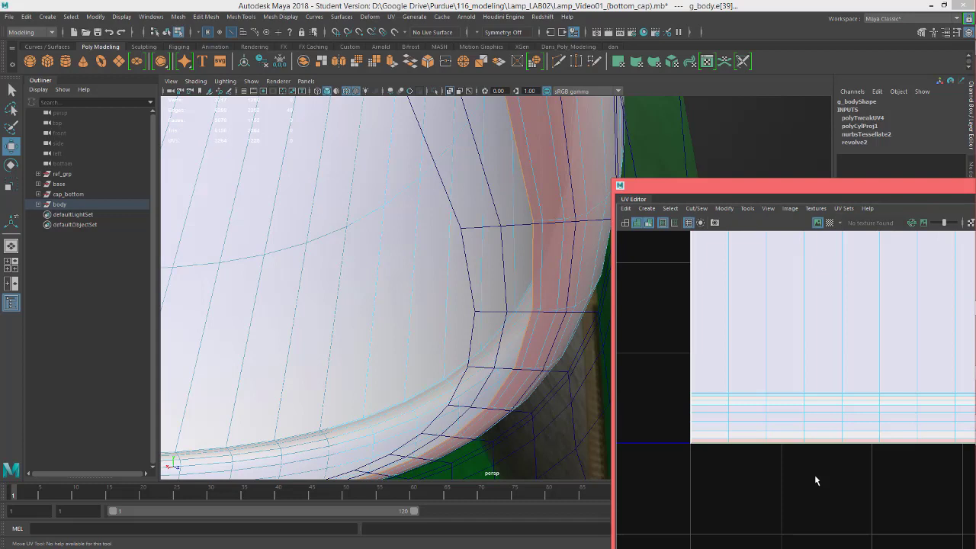
alt+middle_drag(862, 489, 769, 443)
alt+middle_drag(915, 490, 772, 468)
scroll(783, 419, up, 8)
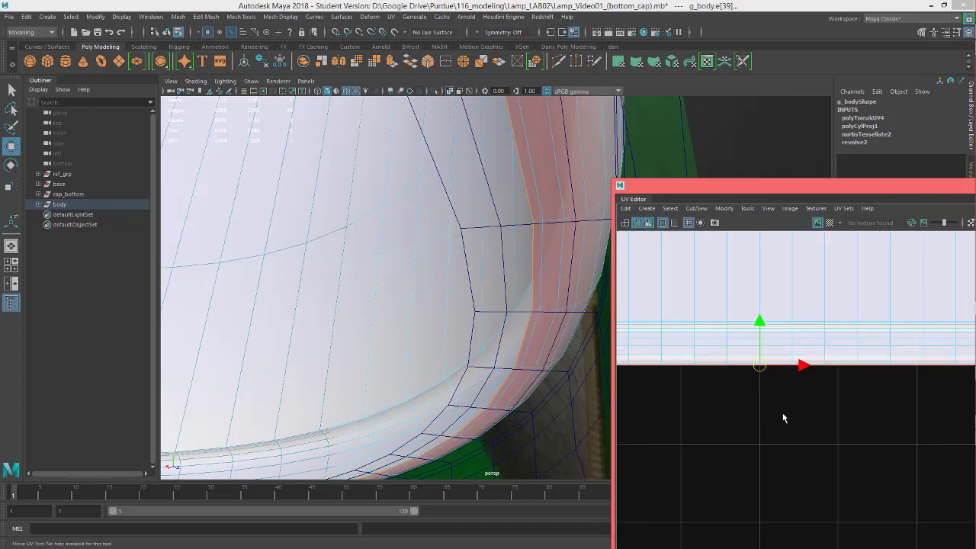
alt+middle_drag(728, 414, 761, 527)
scroll(737, 401, up, 6)
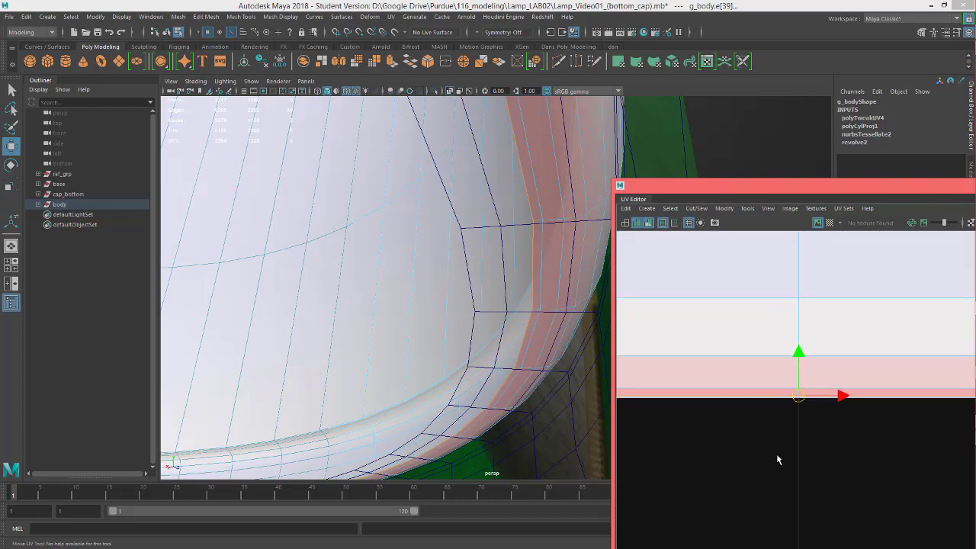
drag(799, 359, 810, 377)
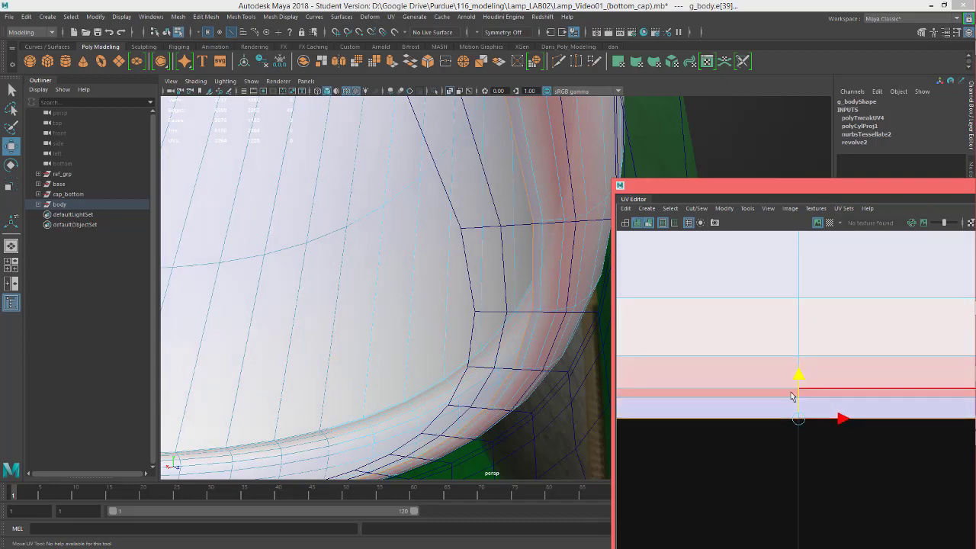
click(765, 404)
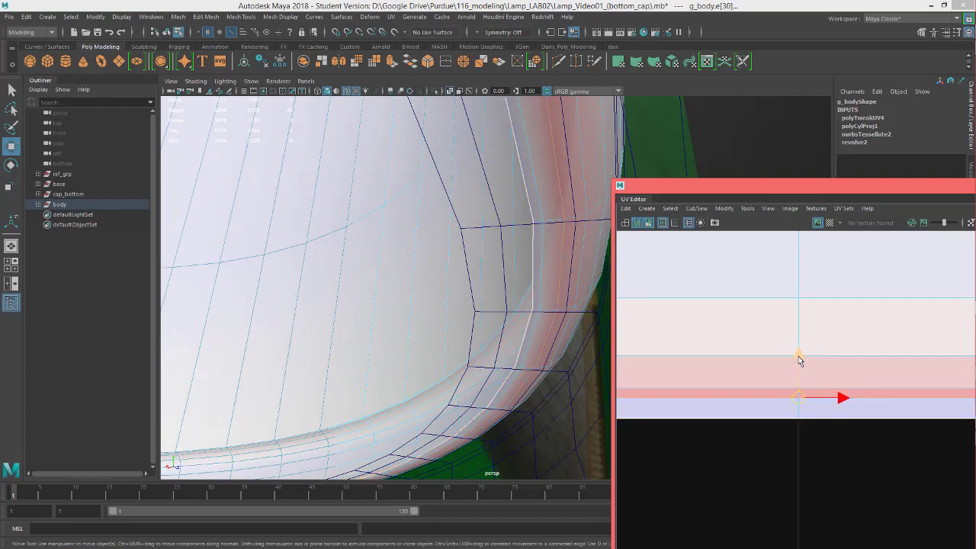
drag(798, 356, 800, 368)
key(ctrl+z)
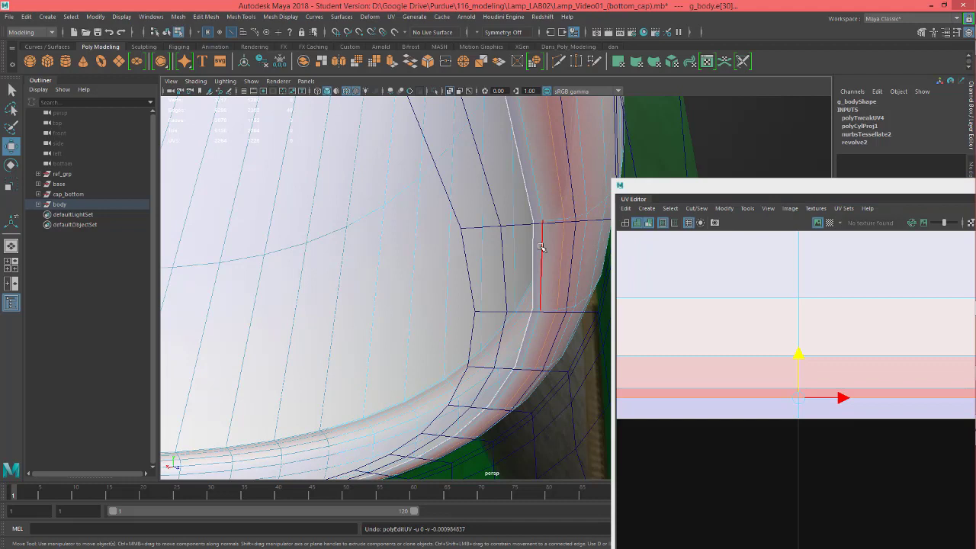
Step: Move the hidden loop just above the bottom border slightly down in V, and lower it together with the border loop
click(541, 247)
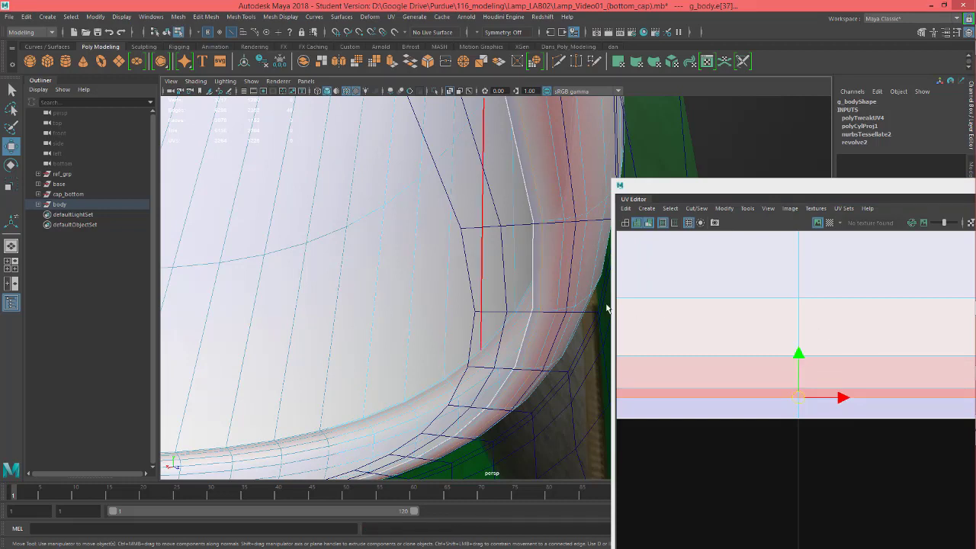
mouse_move(800, 356)
mouse_down()
mouse_move(803, 370)
mouse_move(809, 362)
mouse_up()
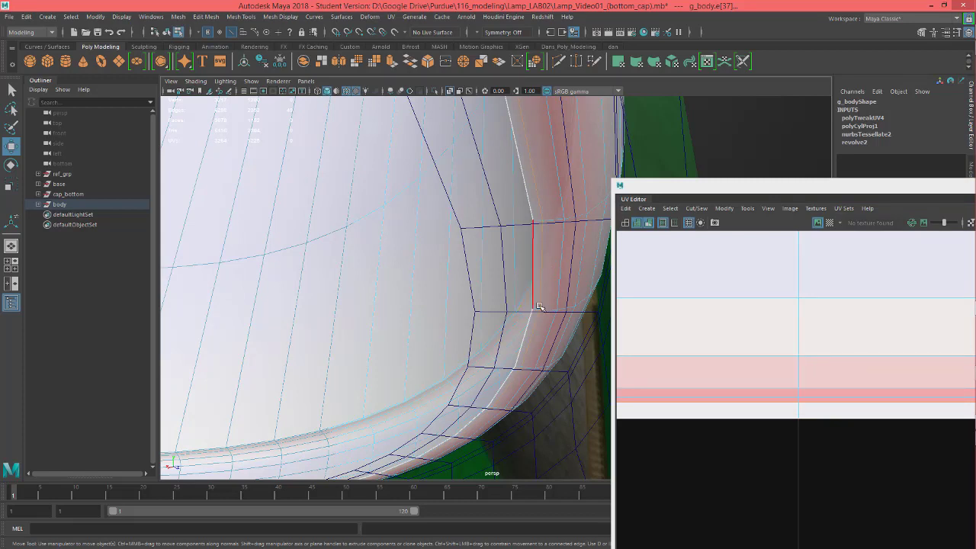
key(ctrl+z)
shift+click(533, 245)
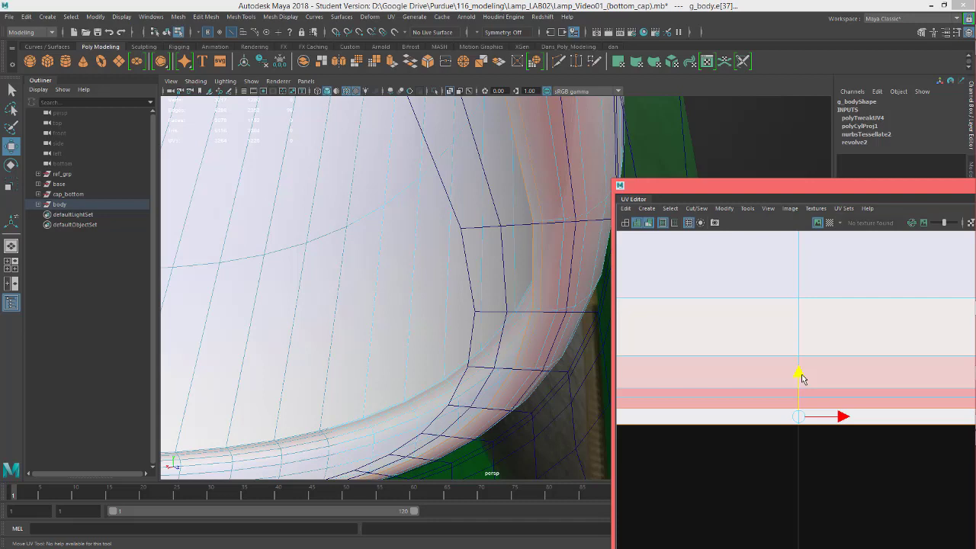
drag(801, 378, 806, 402)
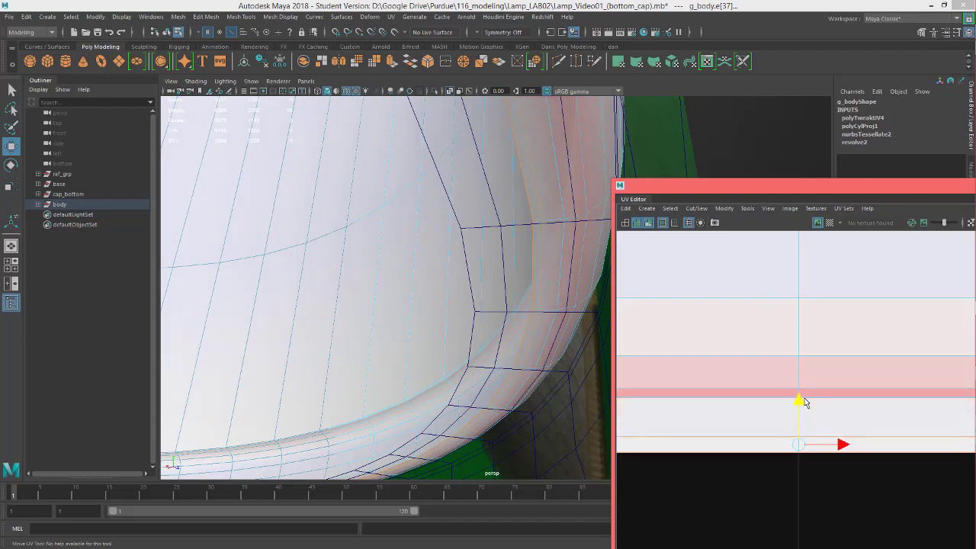
Step: Add the next three edge loops above one at a time, moving the growing selection downward in V to even out the bottom bands
click(763, 403)
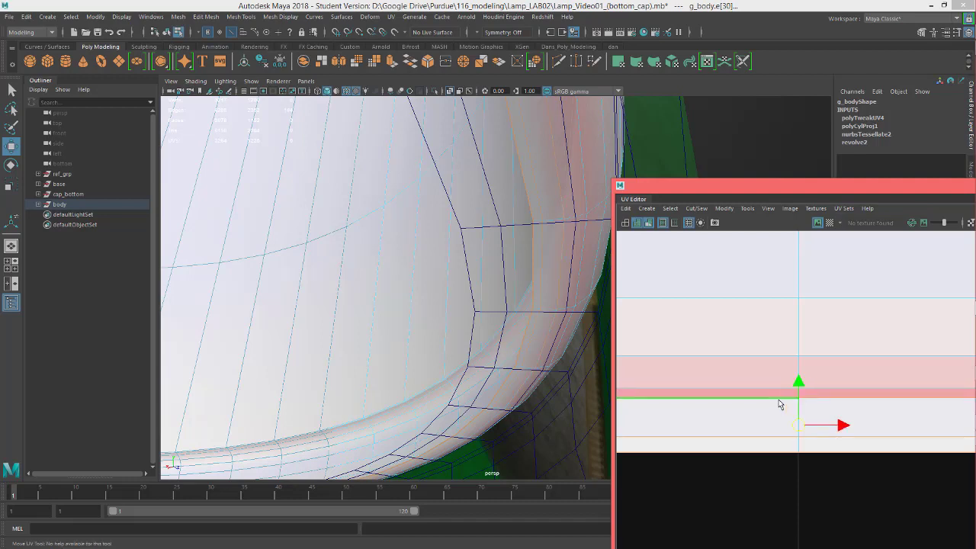
drag(802, 386, 800, 407)
click(780, 391)
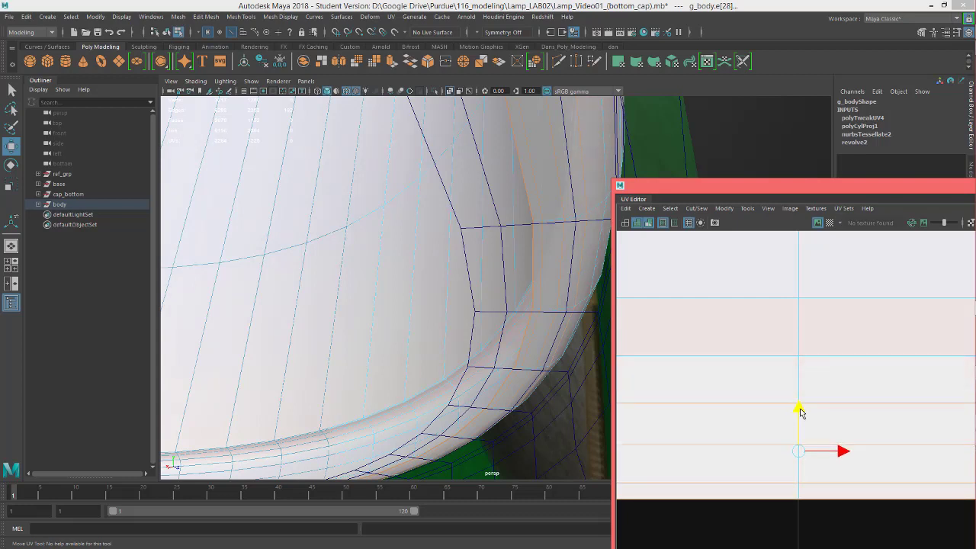
shift+double_click(754, 359)
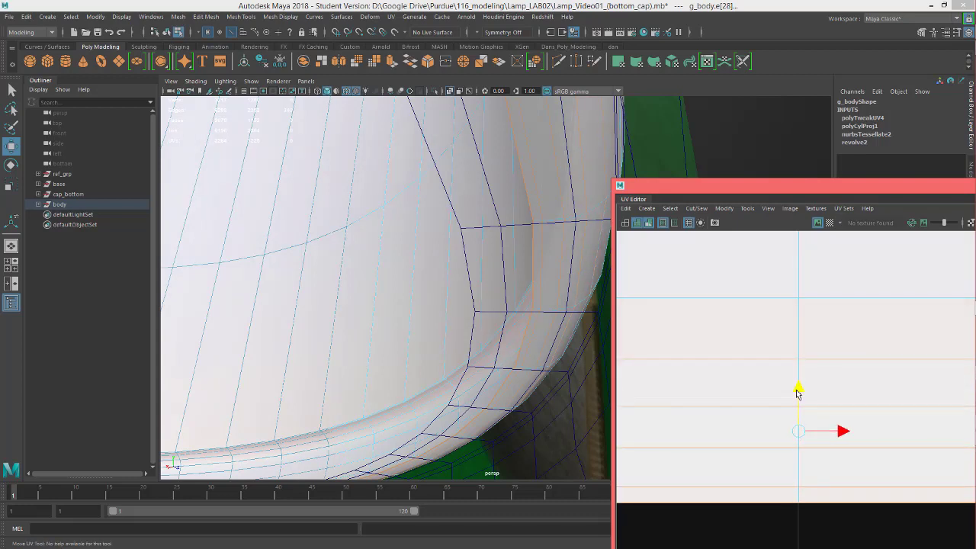
Step: Select the topmost edge loop of the narrow pink bands above the bottom rows and move it slightly upward in V
scroll(872, 419, down, 5)
scroll(873, 407, down, 3)
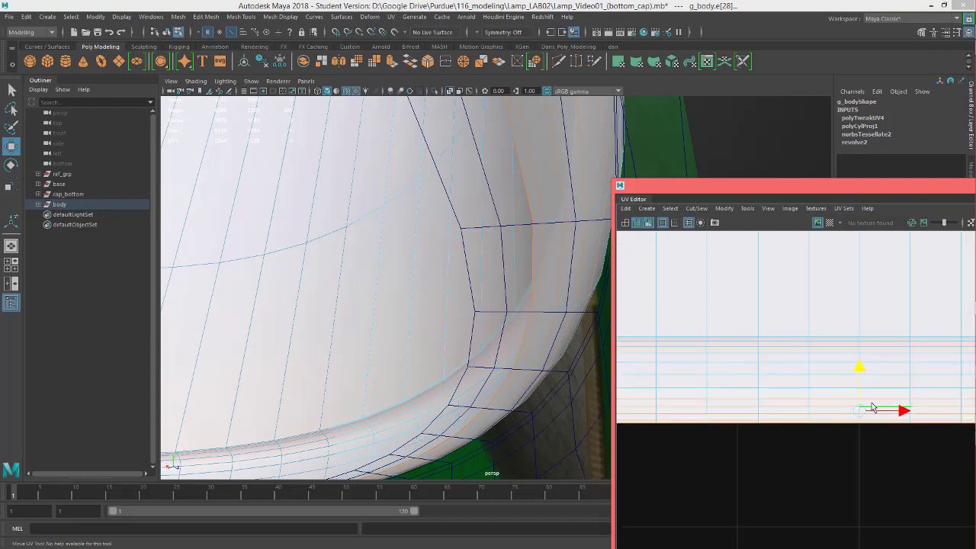
click(831, 345)
scroll(846, 362, up, 5)
click(829, 358)
scroll(828, 356, up, 4)
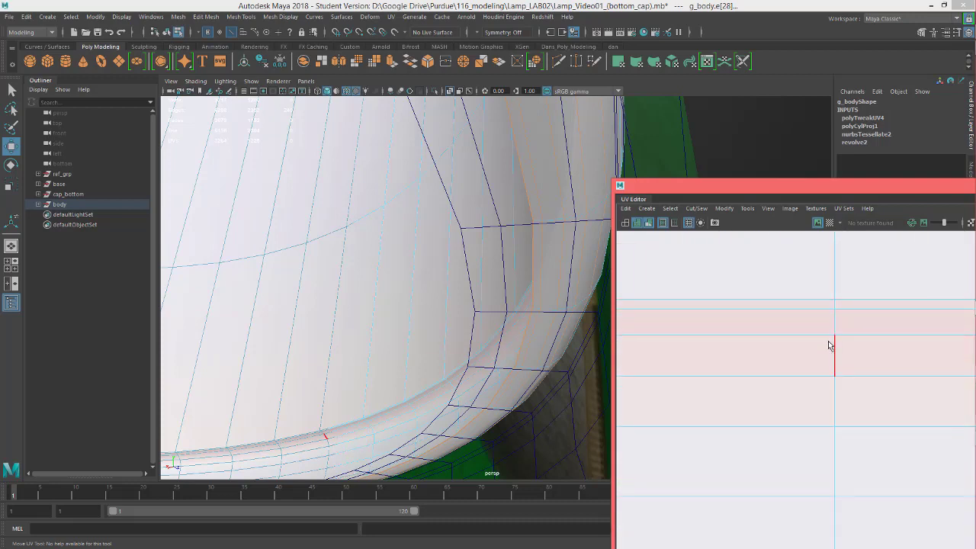
scroll(832, 372, down, 2)
scroll(831, 371, down, 2)
click(813, 318)
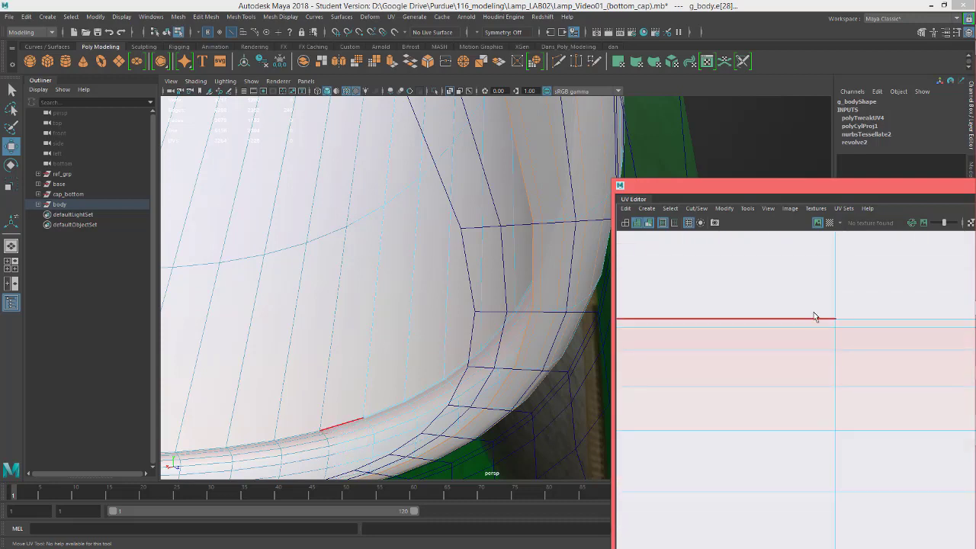
double_click(814, 318)
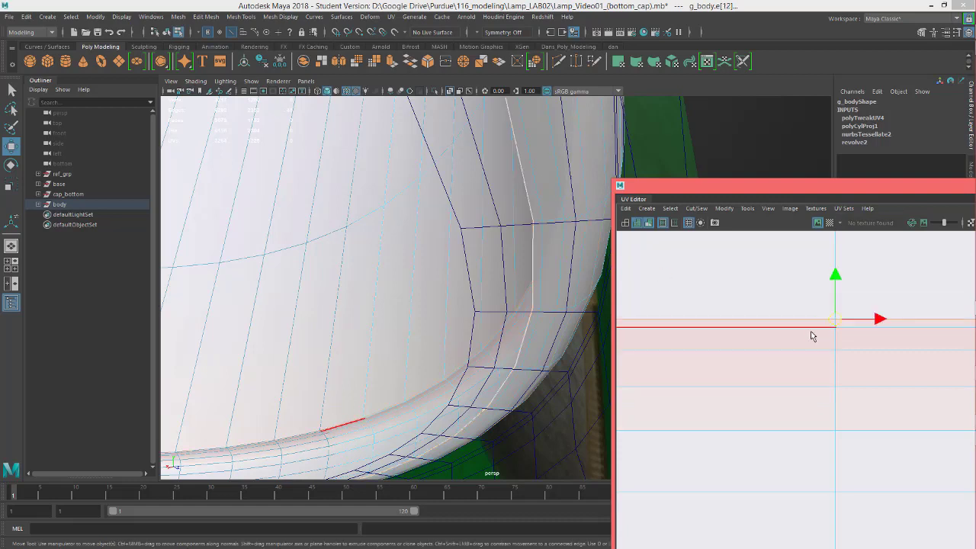
drag(834, 279, 835, 283)
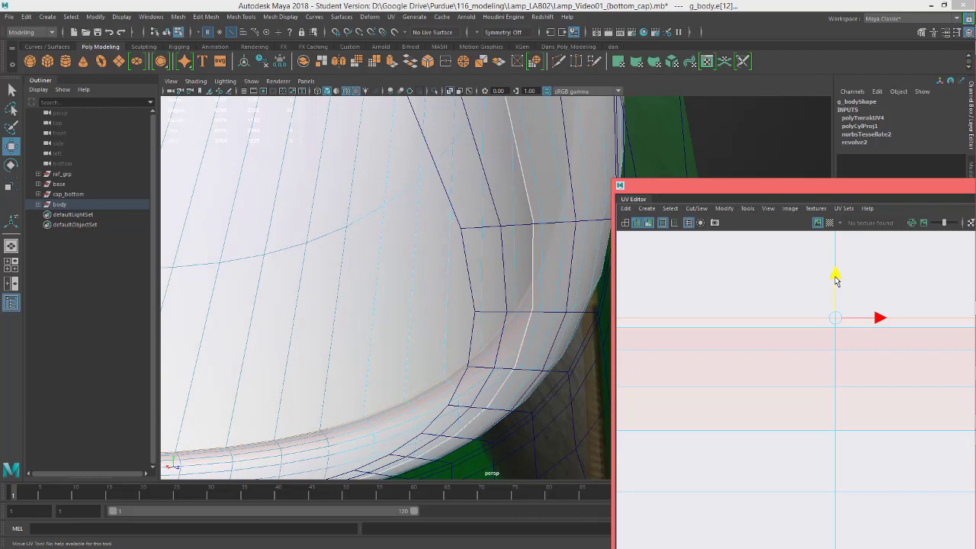
Step: Add the three loops below it one at a time, moving the growing selection upward in V to widen the remaining pink bands
shift+double_click(816, 328)
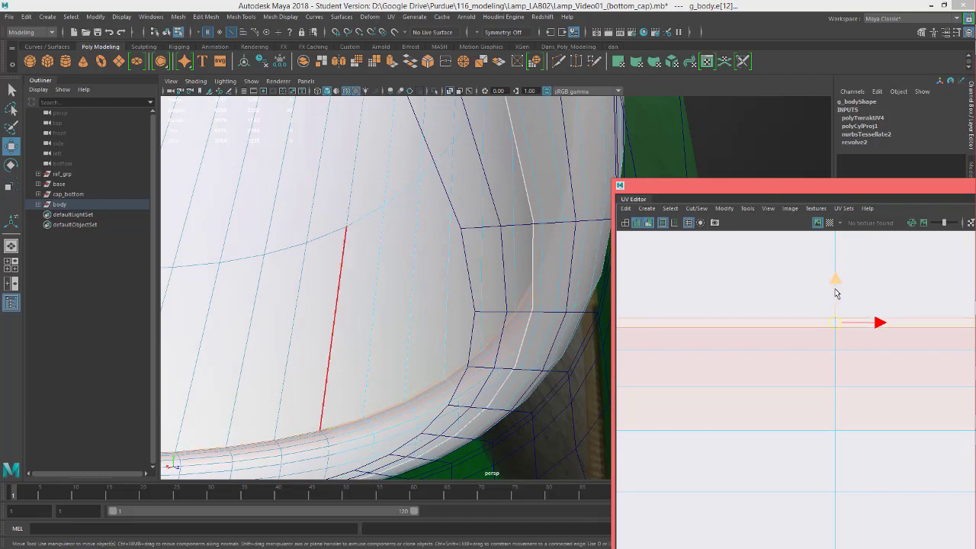
drag(836, 282, 834, 303)
shift+double_click(816, 351)
click(824, 386)
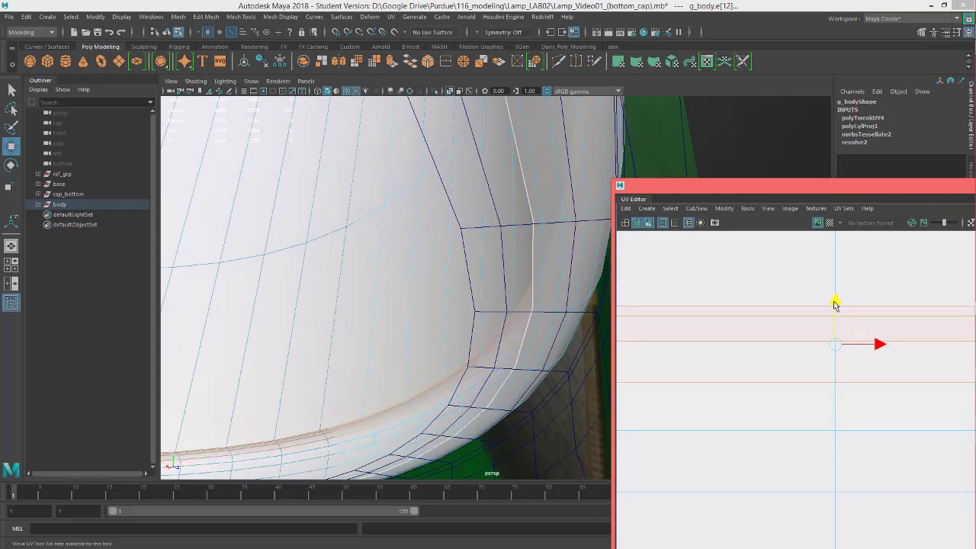
scroll(822, 336, down, 5)
scroll(814, 360, down, 10)
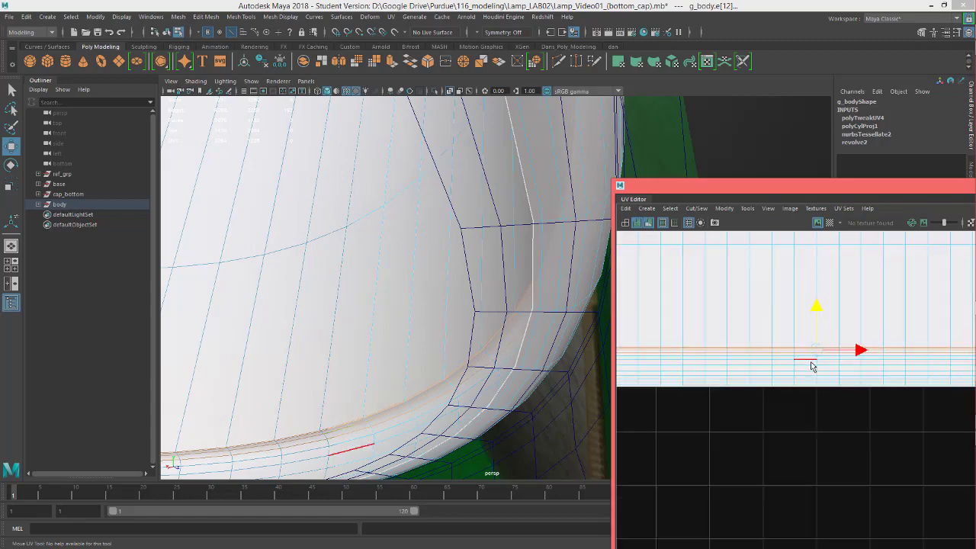
Step: Select the body's upper border edge loop so that it is highlighted along the top of the UV shell
scroll(718, 409, up, 10)
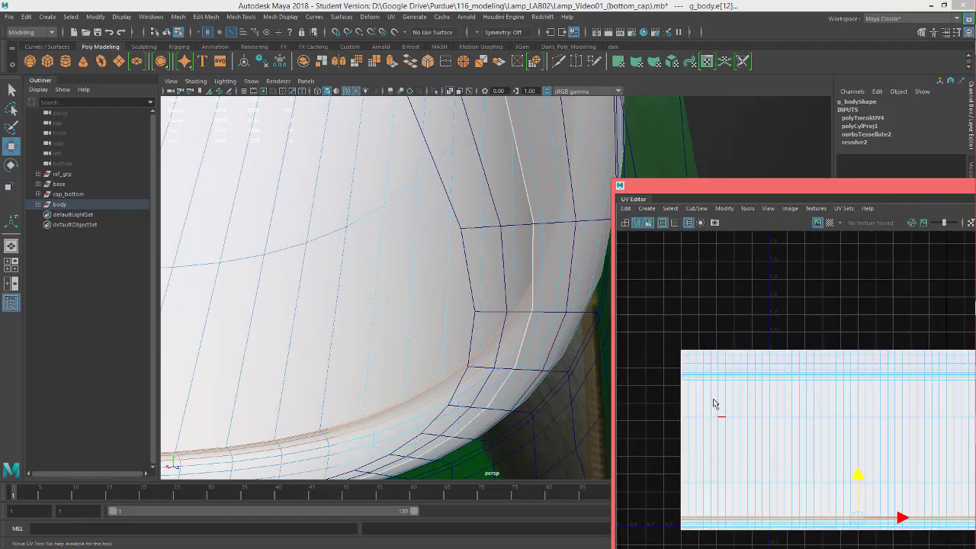
scroll(871, 336, up, 6)
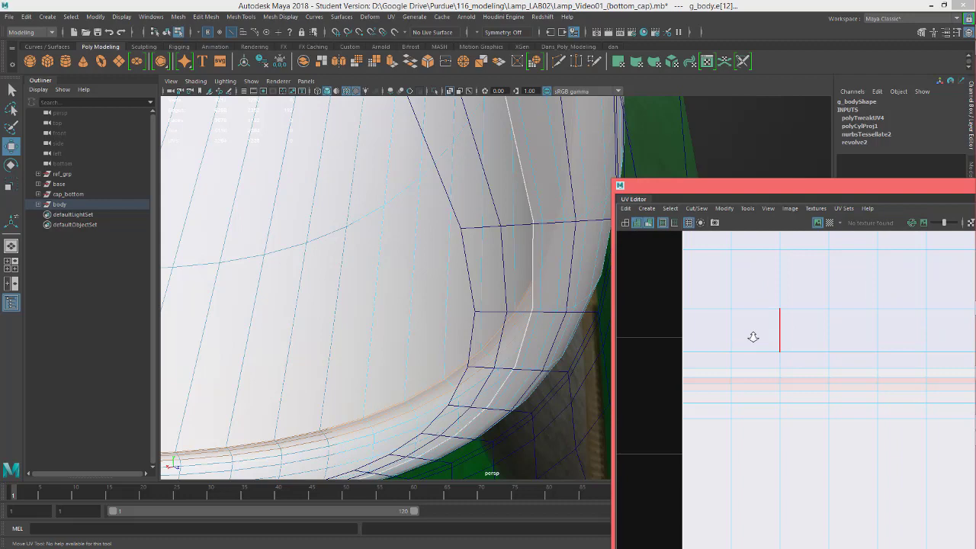
scroll(796, 344, down, 5)
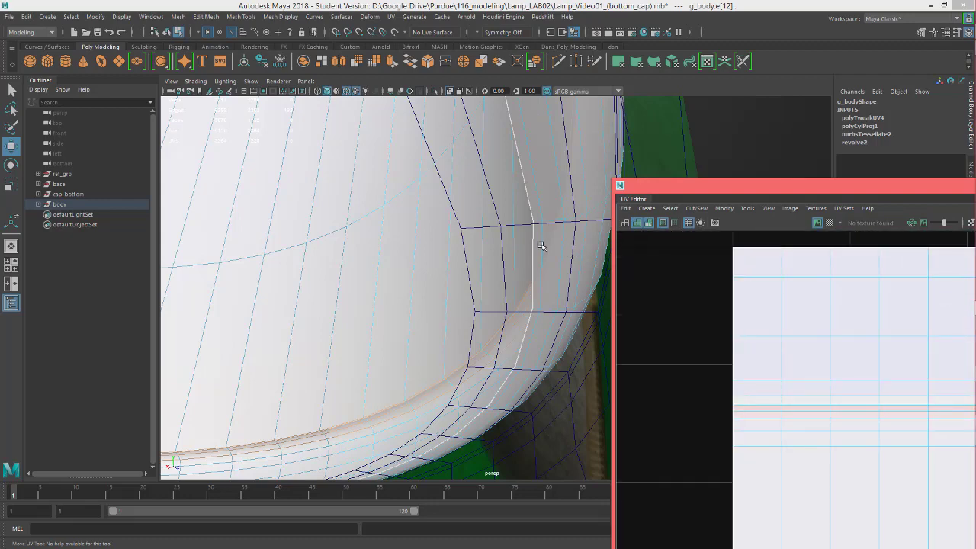
scroll(543, 246, down, 5)
alt+drag(544, 246, 462, 198)
alt+middle_drag(461, 198, 531, 376)
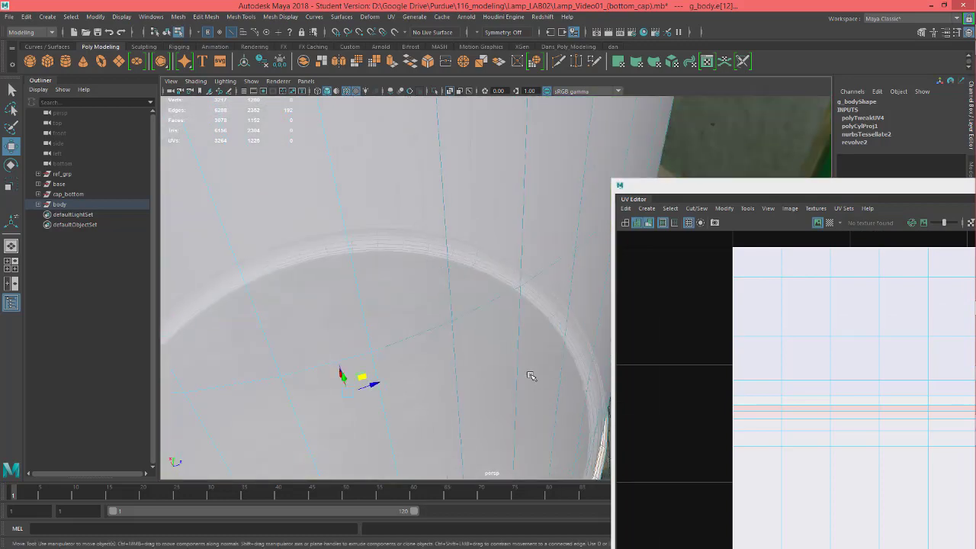
scroll(531, 375, down, 4)
alt+drag(478, 266, 496, 359)
scroll(450, 290, up, 3)
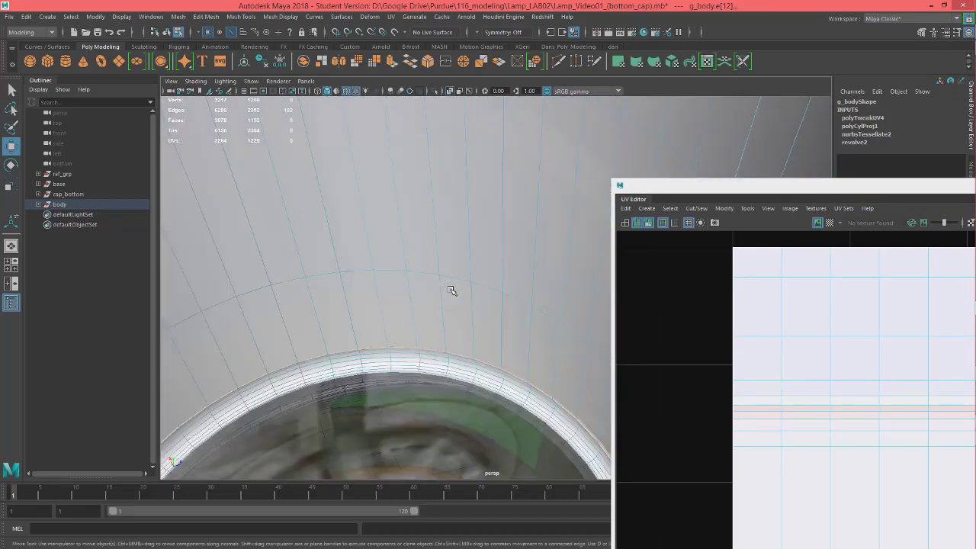
scroll(412, 279, up, 3)
click(337, 288)
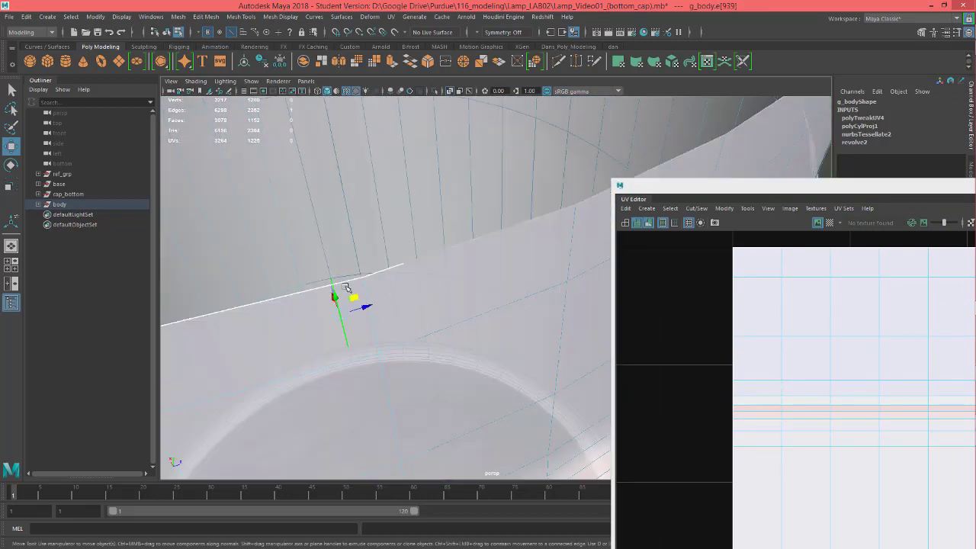
double_click(437, 252)
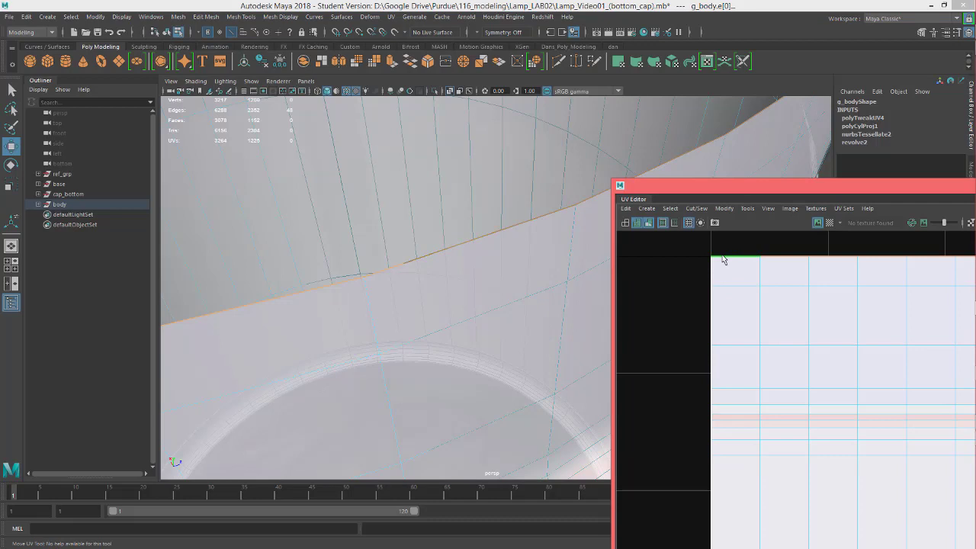
Step: Add the edge loops below the top border, down to the upper pink bands, and move the selection slightly upward in V
click(744, 288)
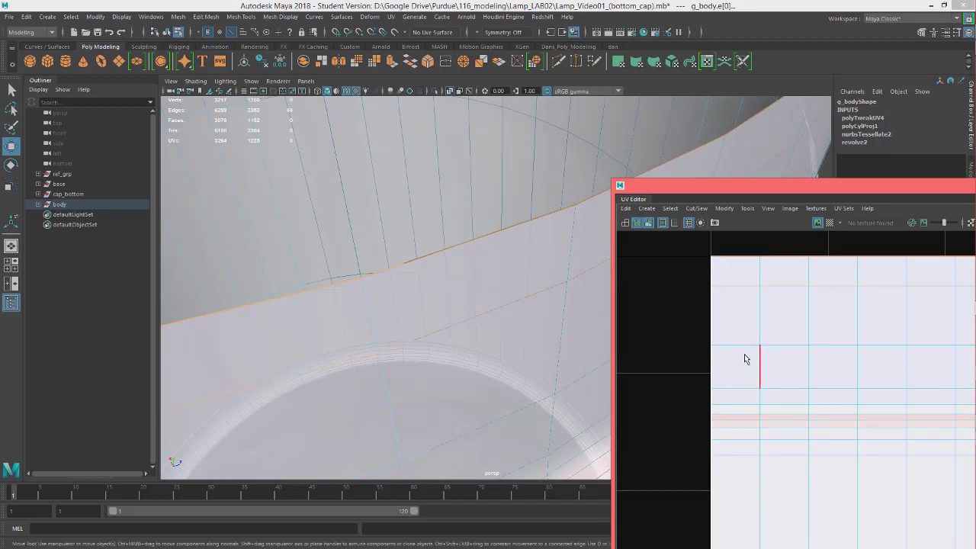
shift+double_click(742, 407)
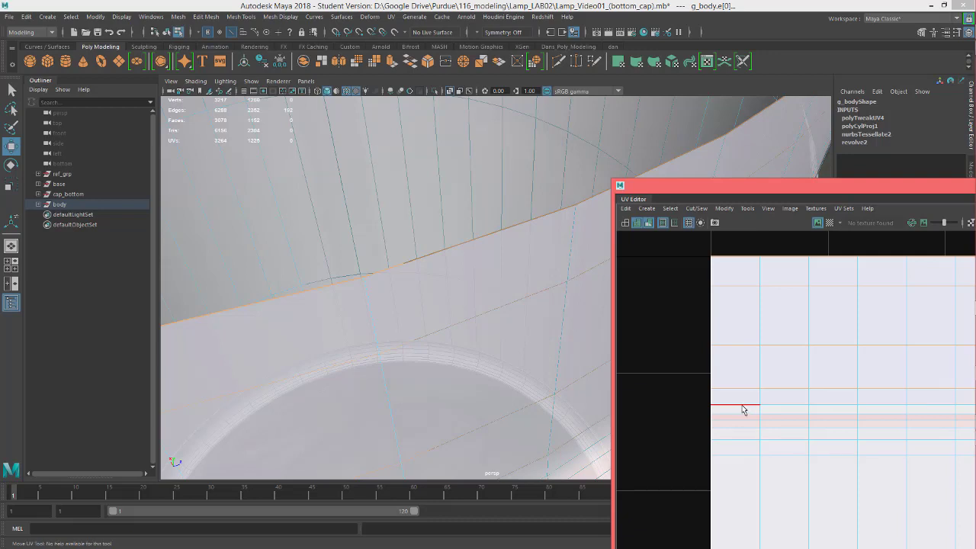
click(834, 344)
scroll(842, 334, down, 1)
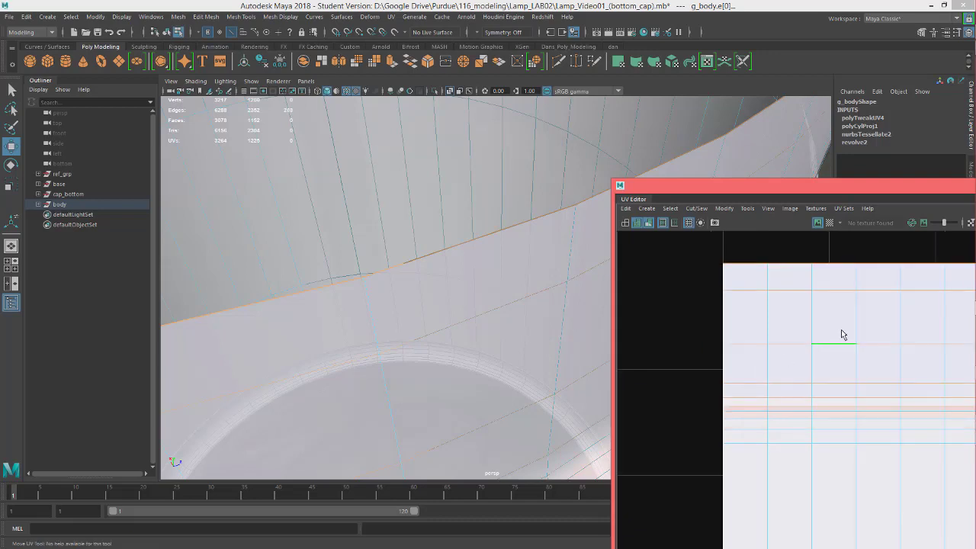
alt+middle_drag(843, 379, 654, 317)
scroll(861, 369, down, 5)
alt+middle_drag(895, 387, 686, 377)
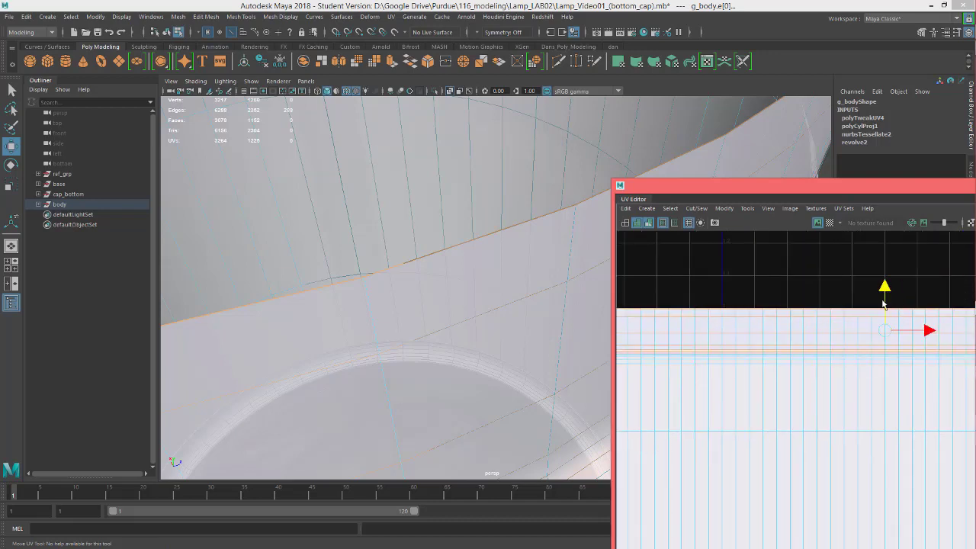
alt+middle_drag(786, 371, 810, 375)
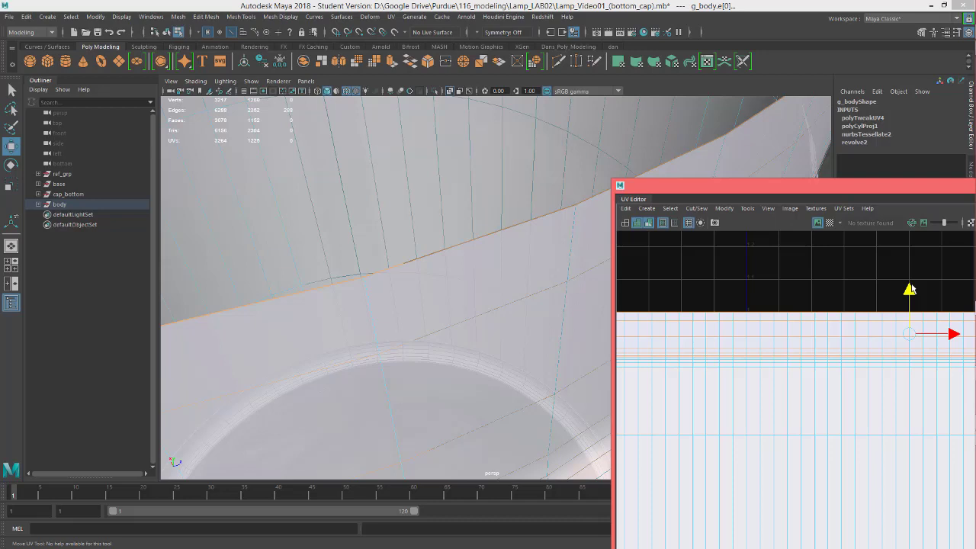
Step: Add the next edge loop inside the upper pink bands and move the growing selection slightly upward in V
scroll(731, 331, up, 6)
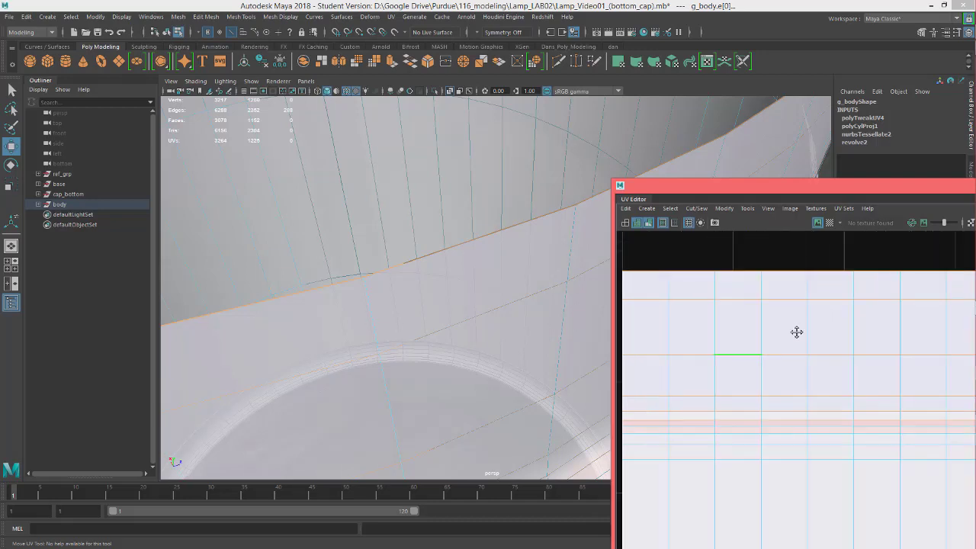
scroll(760, 355, up, 1)
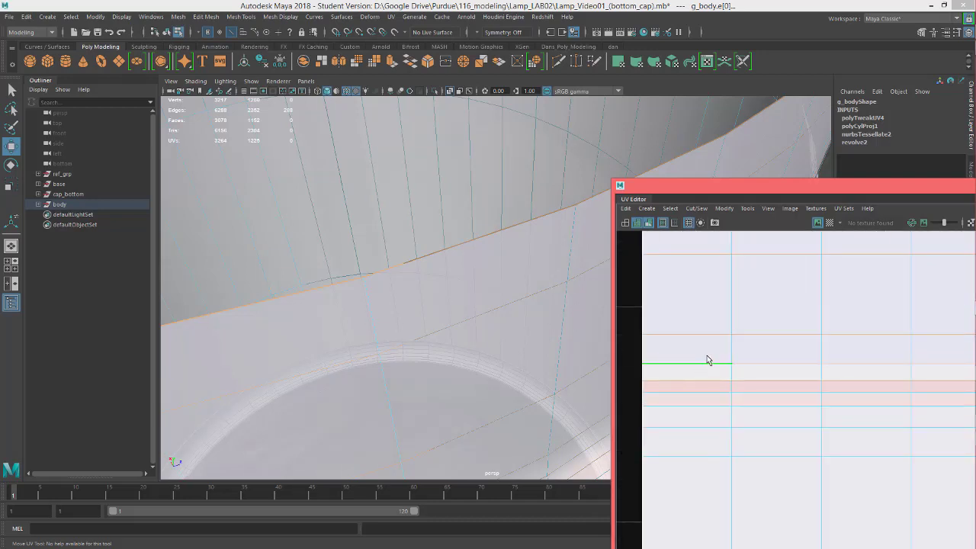
middle_drag(706, 355, 706, 355)
mouse_move(707, 366)
mouse_down()
mouse_move(713, 396)
mouse_move(712, 382)
mouse_up()
scroll(714, 385, down, 5)
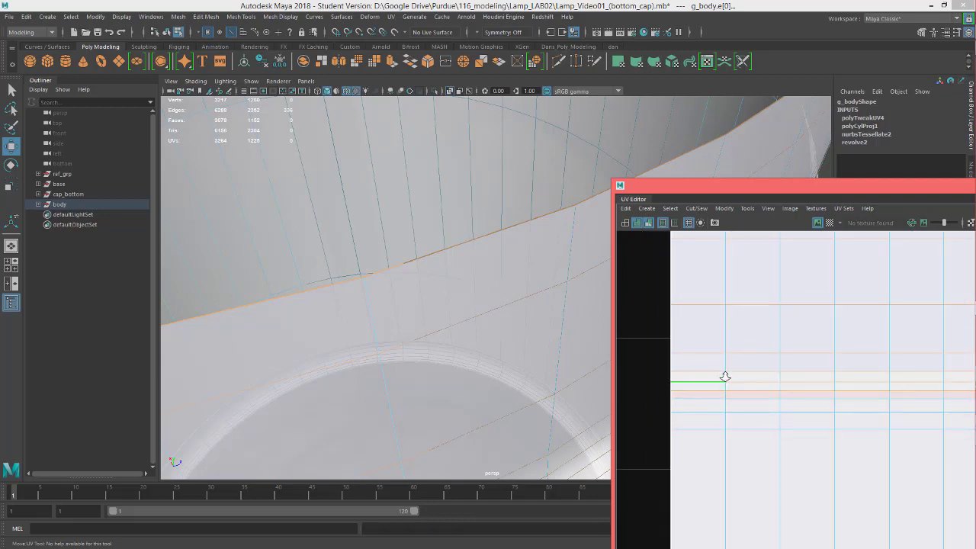
scroll(734, 379, down, 4)
alt+middle_drag(831, 384, 642, 337)
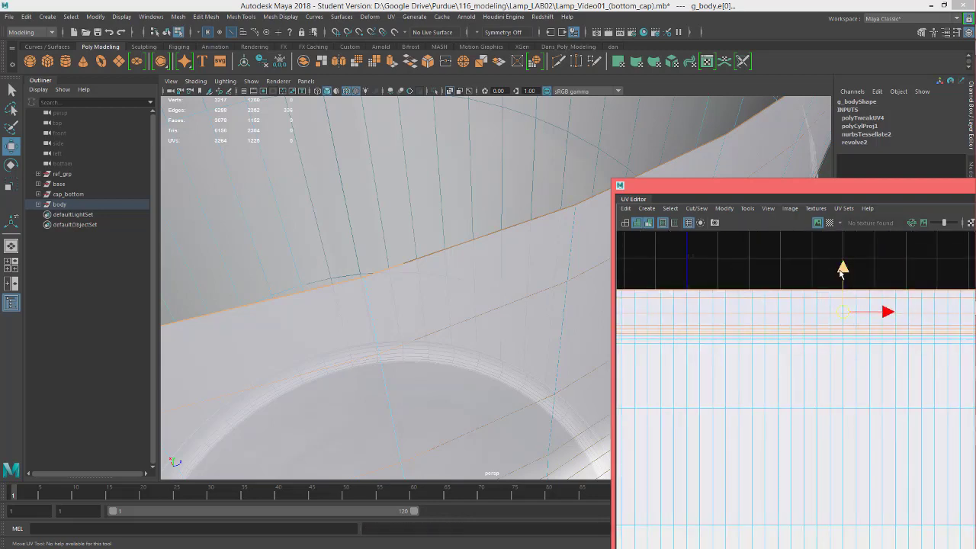
Step: Fine-tune the selected upper edge loops a little farther upward in V to widen the remaining pink band below them
scroll(747, 325, up, 5)
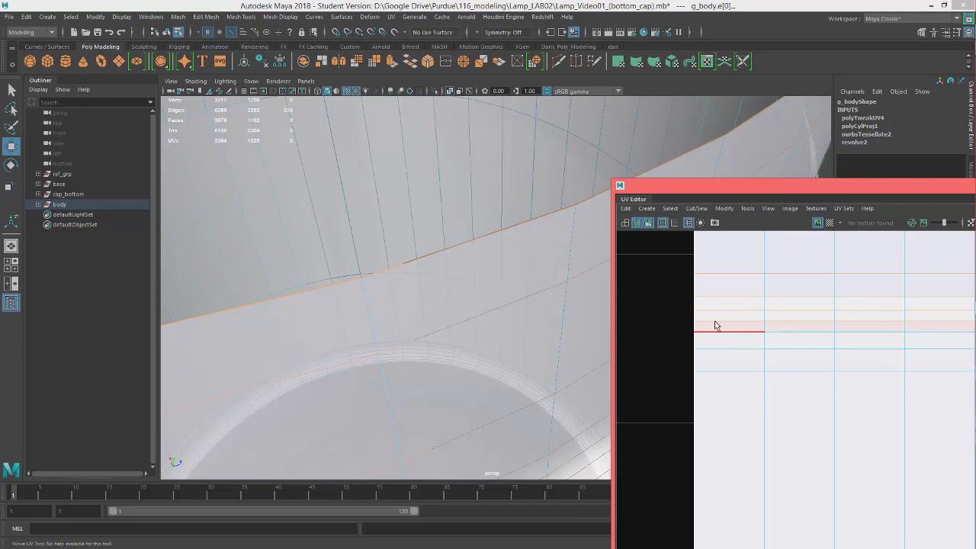
drag(718, 318, 719, 315)
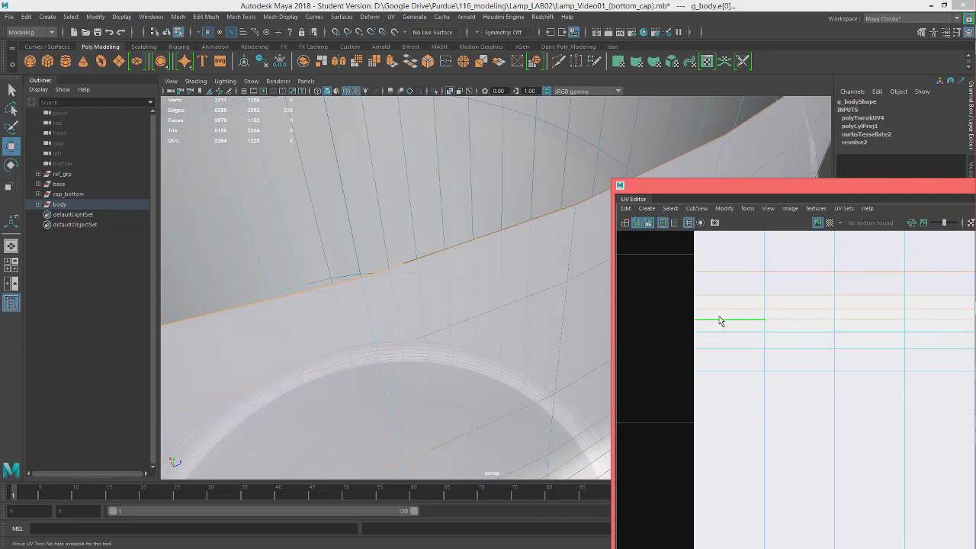
scroll(725, 320, down, 5)
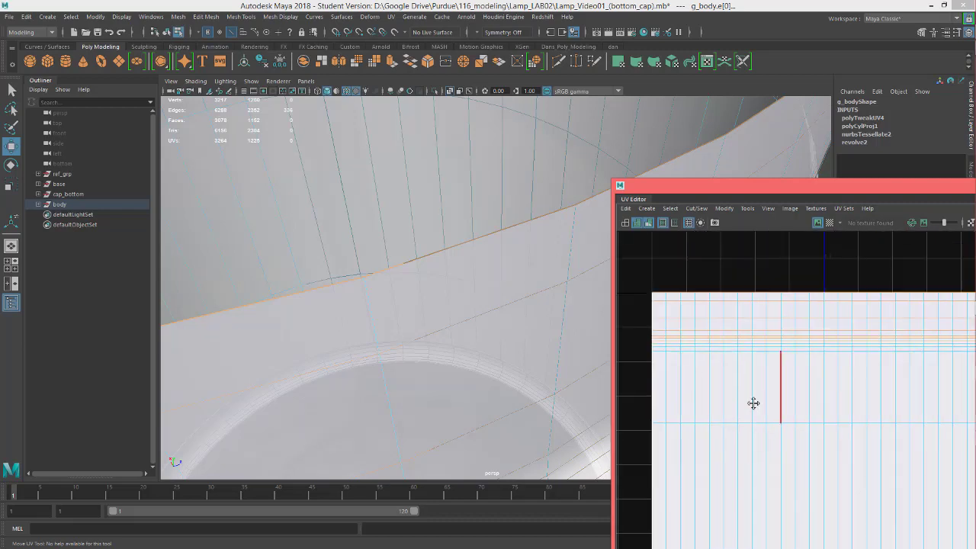
alt+middle_drag(894, 382, 782, 377)
alt+right_drag(681, 343, 708, 345)
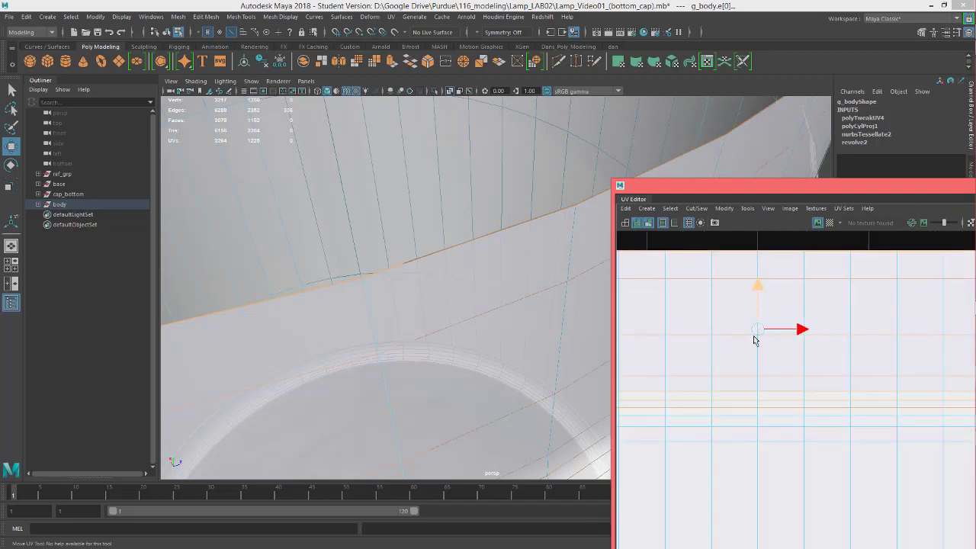
Step: Turn on the checker map for the body's UV shell
scroll(776, 432, down, 8)
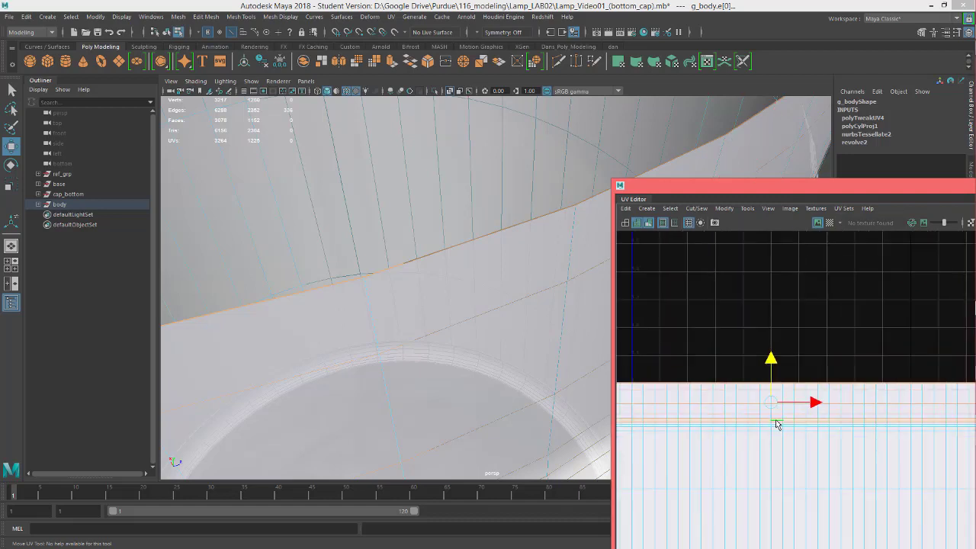
alt+middle_drag(788, 518, 814, 394)
scroll(754, 400, up, 6)
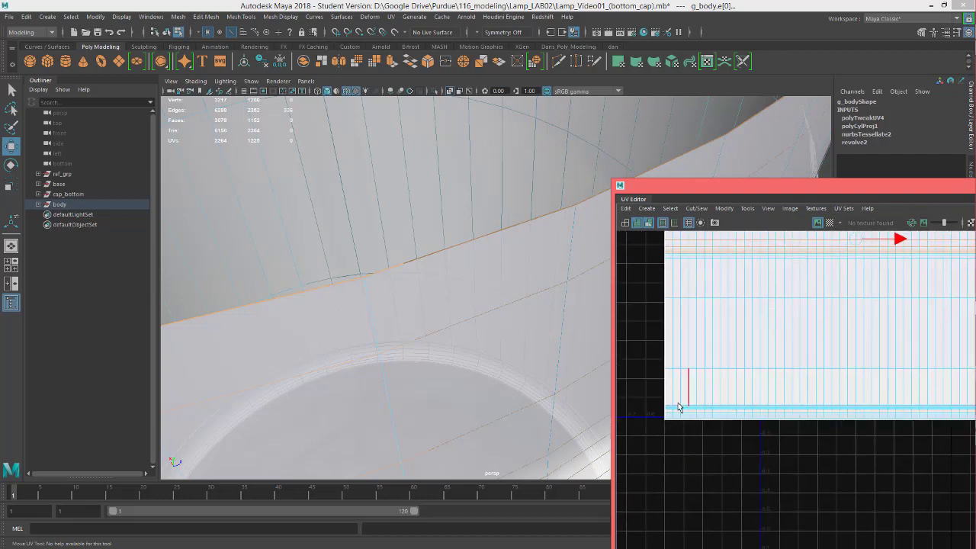
scroll(690, 373, down, 6)
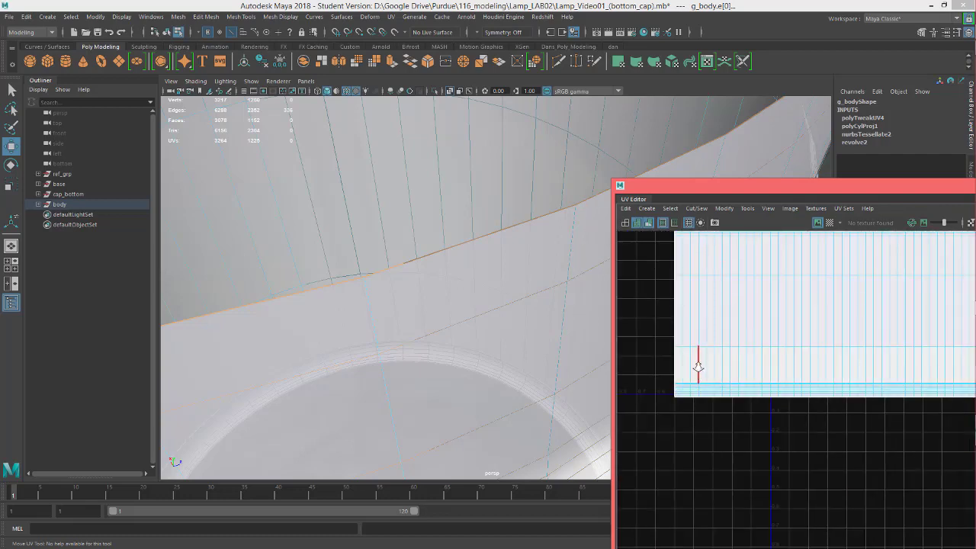
click(829, 224)
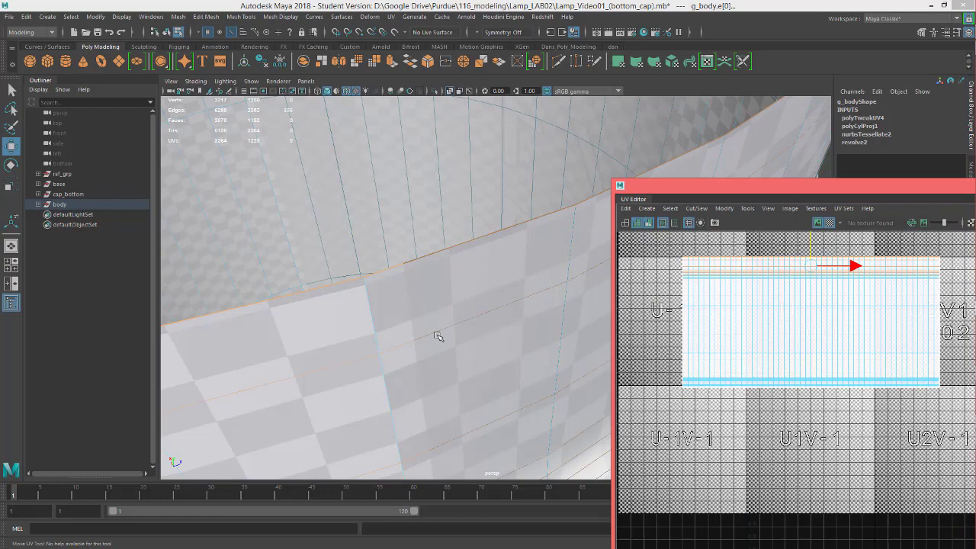
Step: Examine the checker squares on the body's side wall and compare them with the UV layout for stretching
alt+drag(447, 350, 470, 343)
alt+right_drag(470, 342, 277, 361)
alt+drag(277, 361, 385, 274)
scroll(417, 261, up, 8)
scroll(795, 304, up, 3)
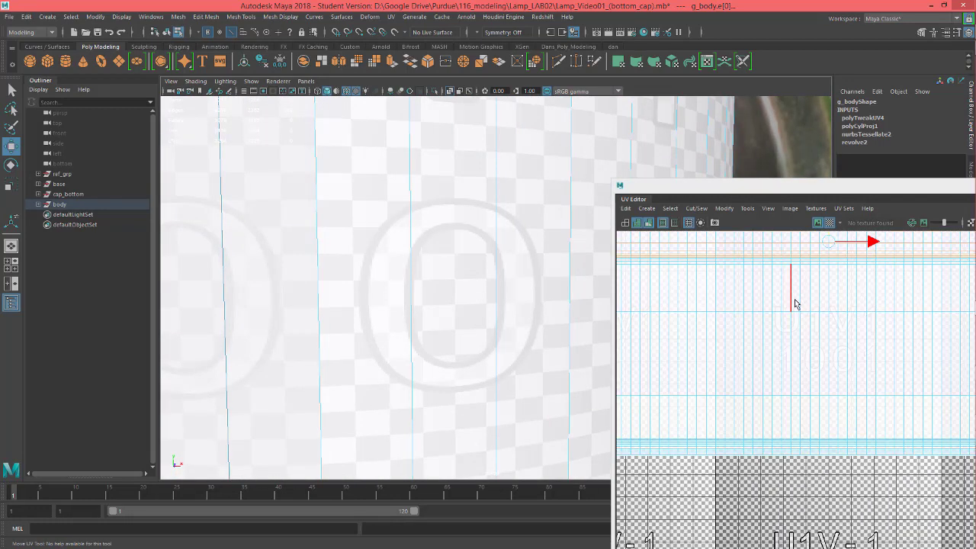
scroll(795, 304, up, 8)
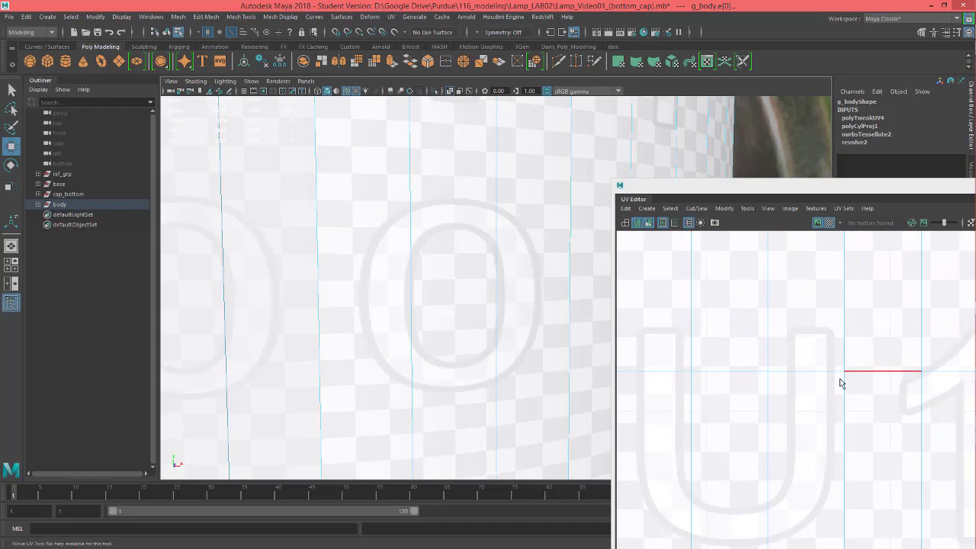
scroll(869, 396, down, 5)
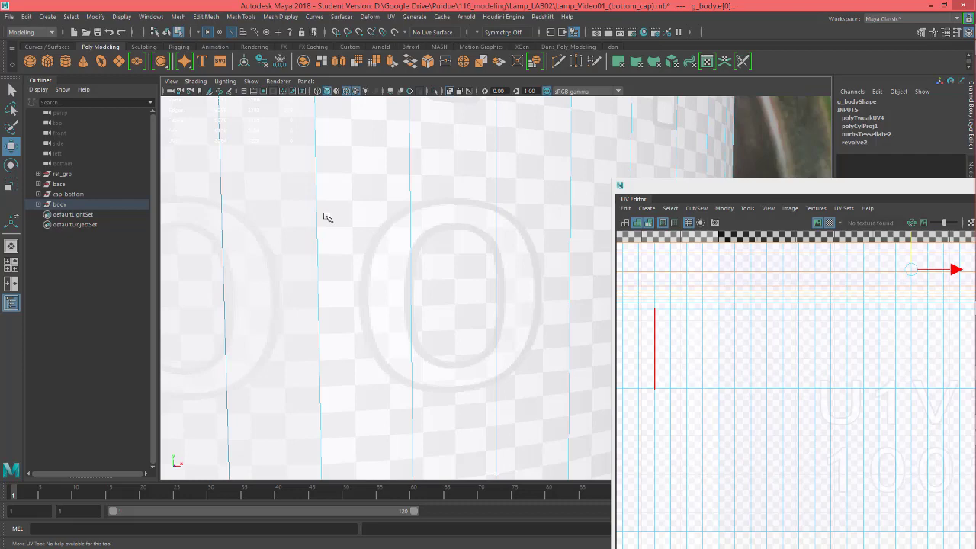
scroll(757, 357, down, 6)
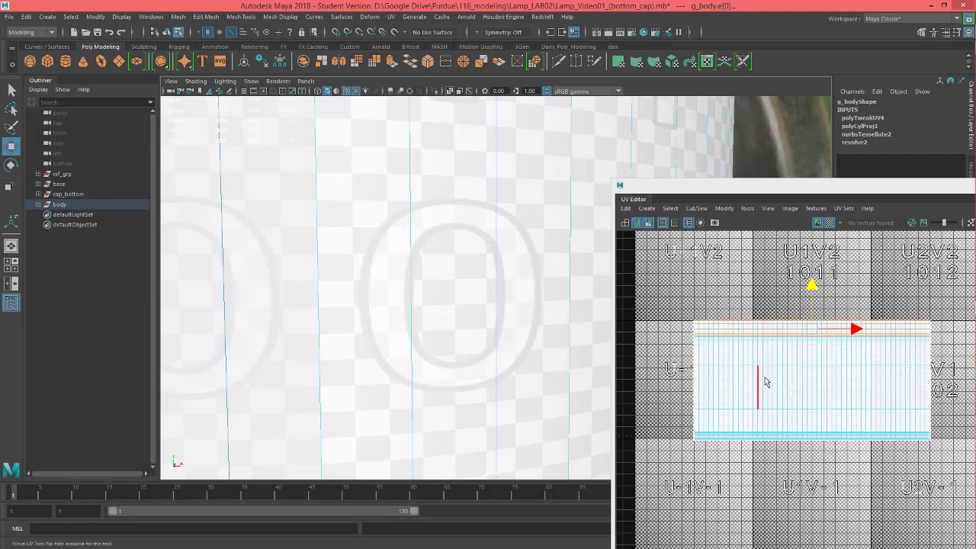
Step: Select all faces of the body's UV shell and scale them slightly wider in U to correct the checker proportions
right_drag(764, 378, 766, 406)
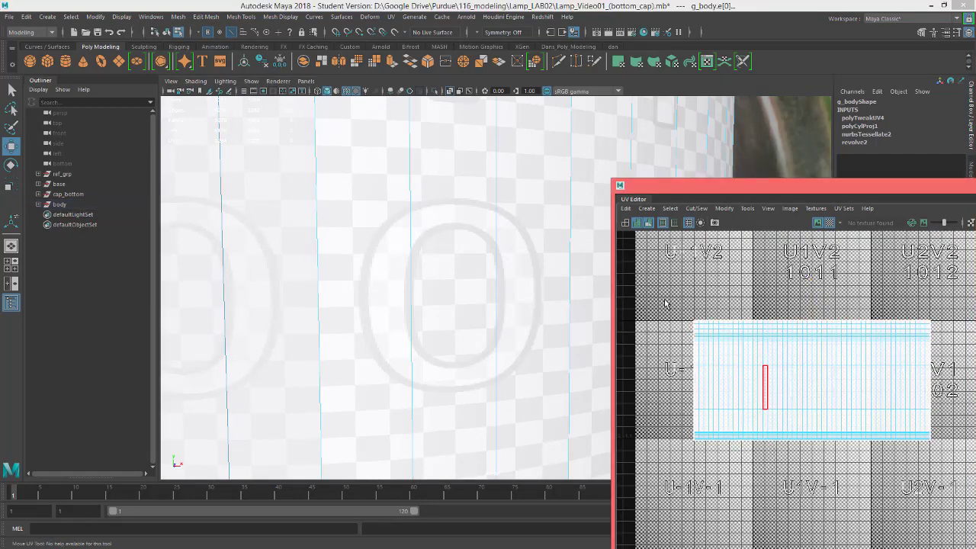
click(665, 304)
drag(665, 304, 941, 466)
scroll(748, 396, up, 6)
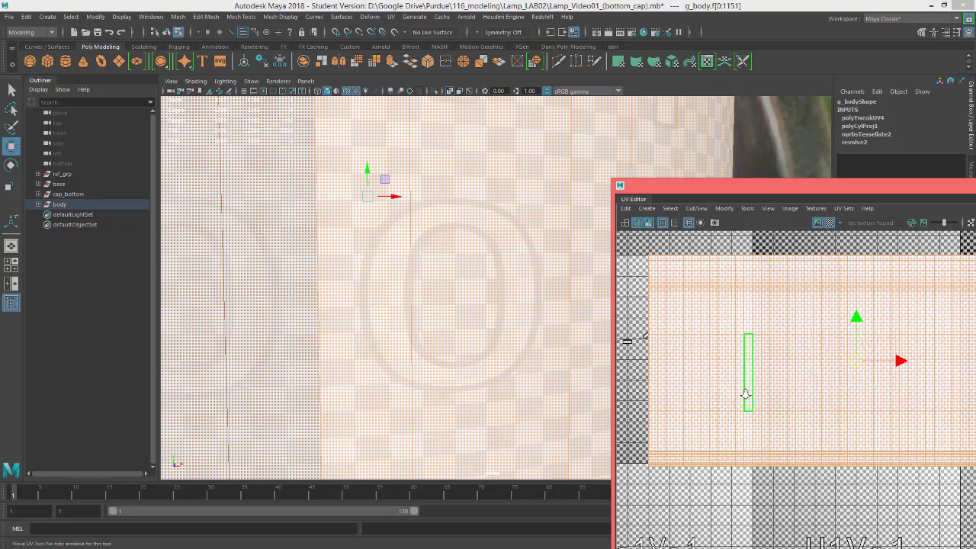
alt+middle_drag(863, 397, 798, 405)
key(r)
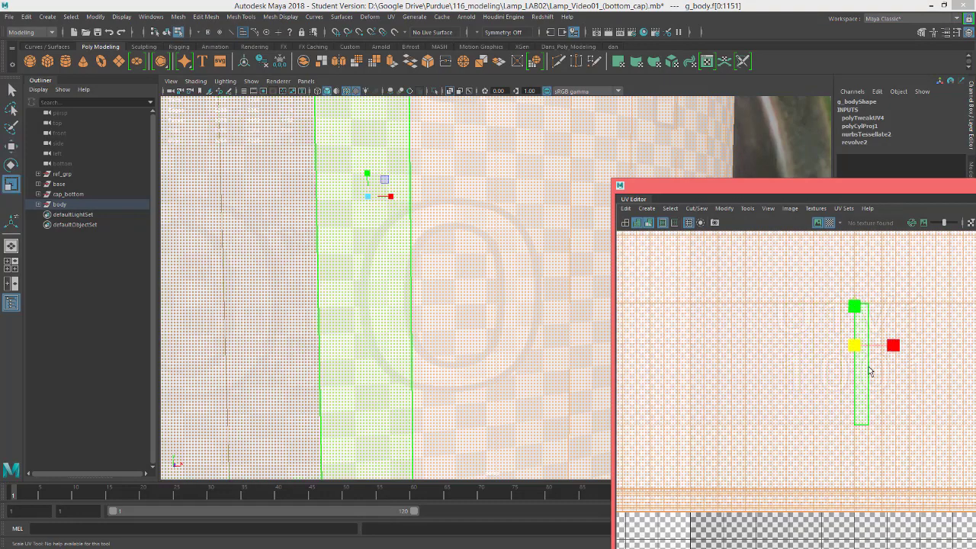
scroll(877, 352, up, 6)
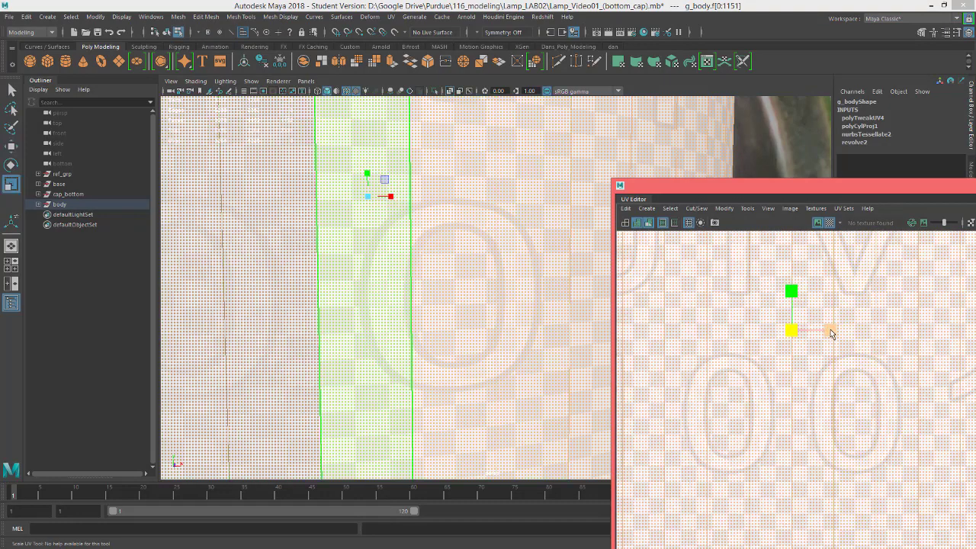
drag(831, 333, 835, 336)
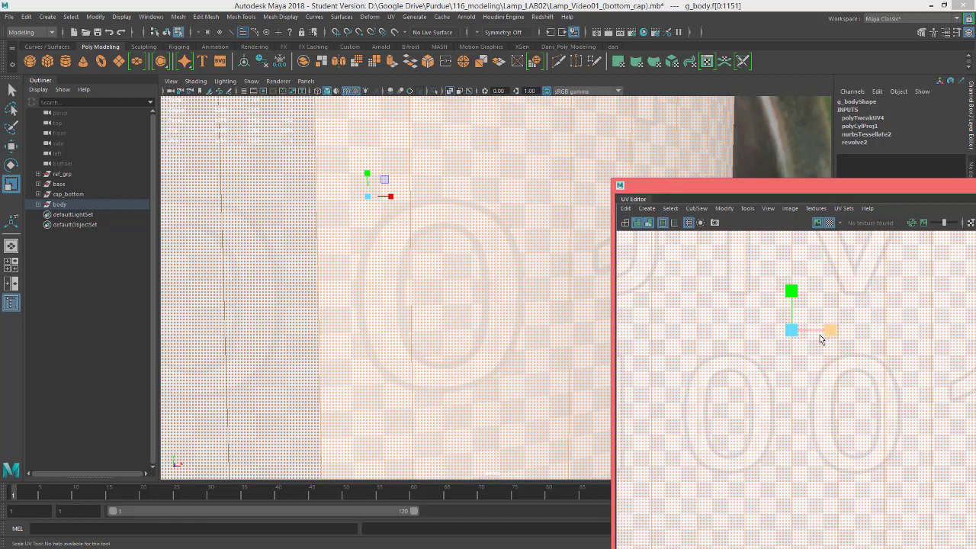
scroll(821, 340, down, 5)
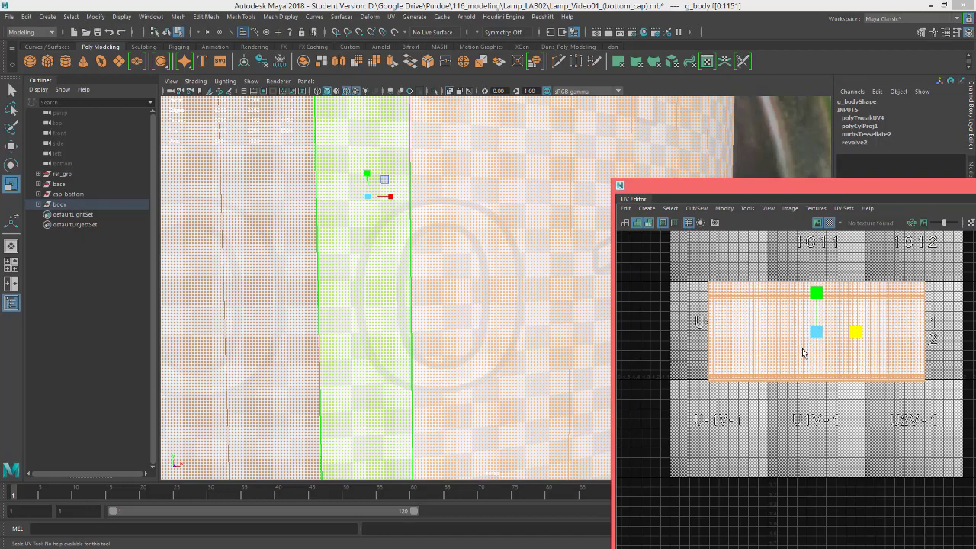
scroll(802, 353, up, 8)
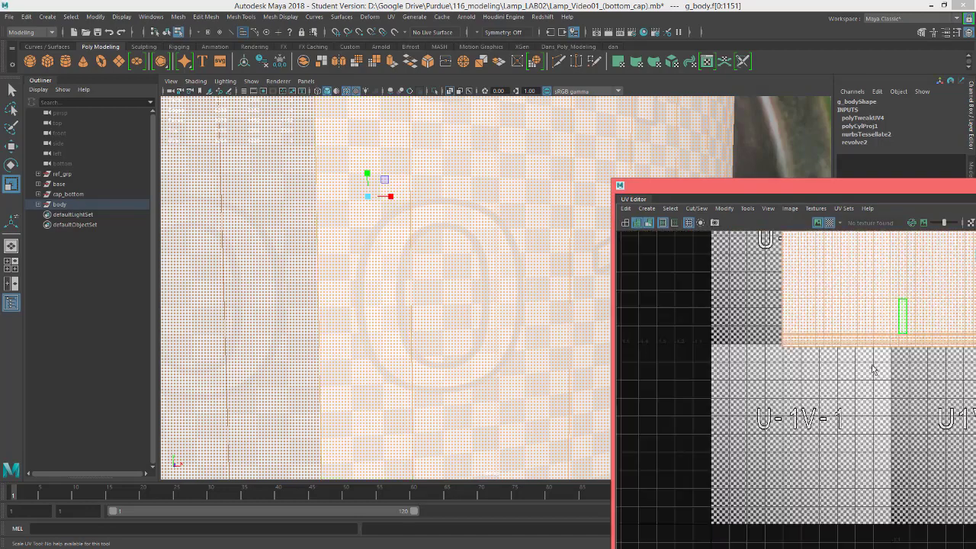
Step: Normalize the body's UV shell in U and V so it fits the 0 to 1 UV space
scroll(873, 370, down, 4)
drag(826, 189, 750, 186)
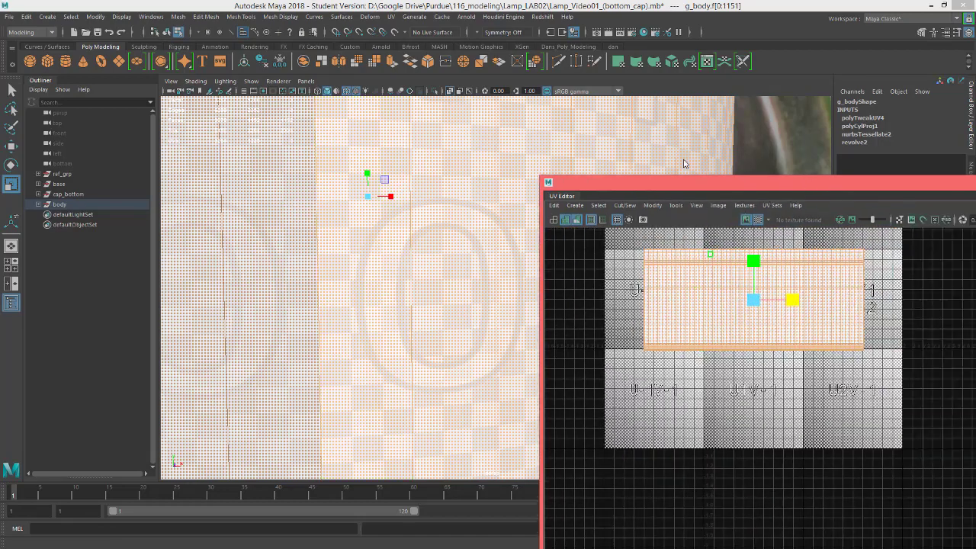
drag(684, 164, 567, 114)
alt+middle_drag(595, 343, 560, 152)
alt+middle_drag(579, 233, 752, 435)
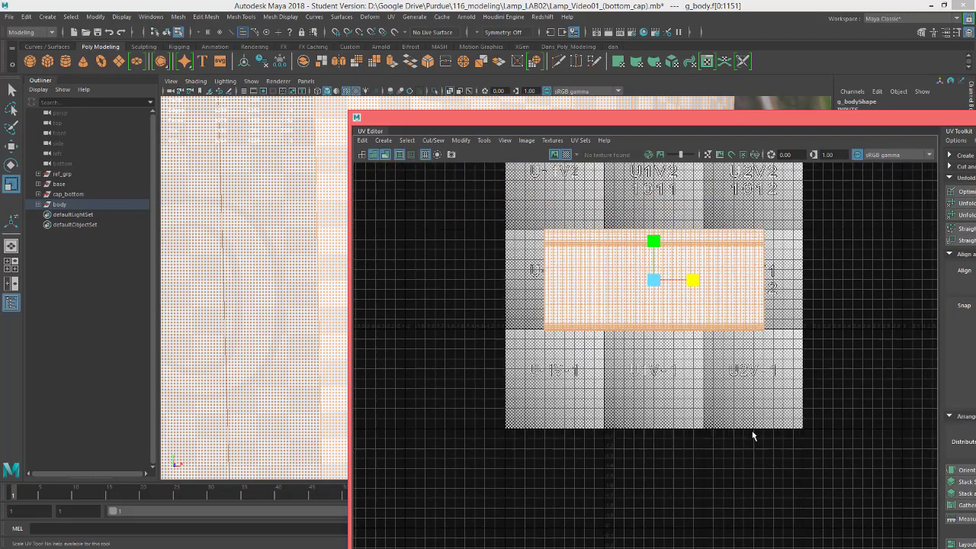
scroll(629, 272, up, 5)
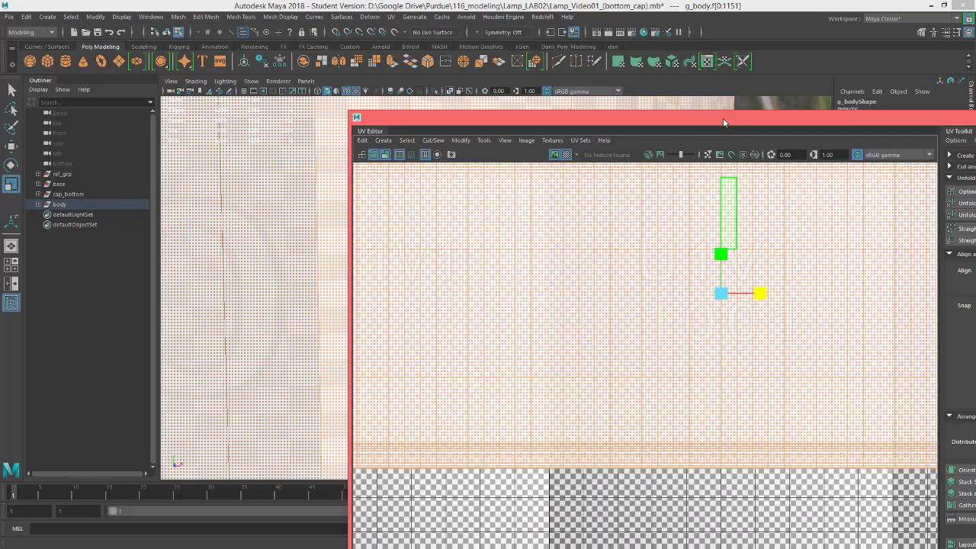
drag(723, 122, 509, 42)
scroll(503, 244, down, 5)
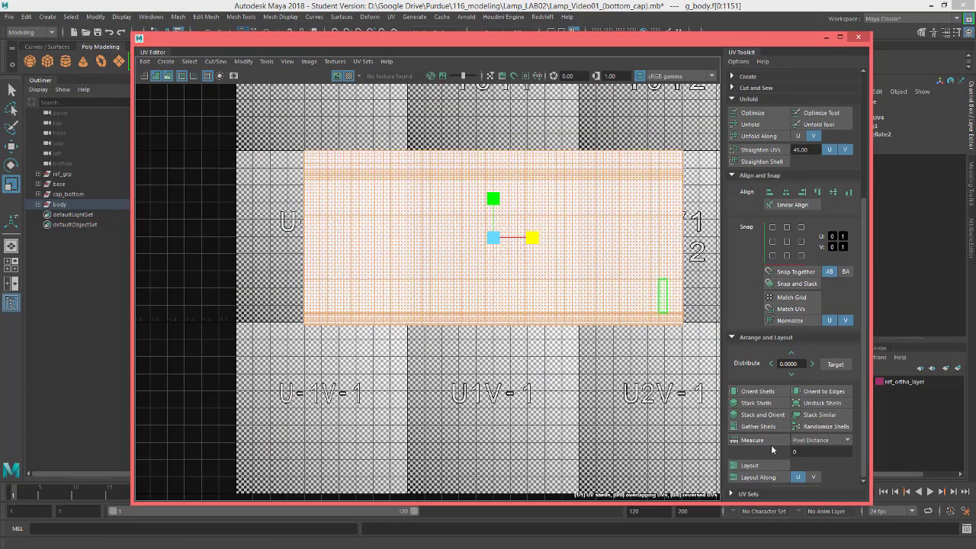
click(788, 319)
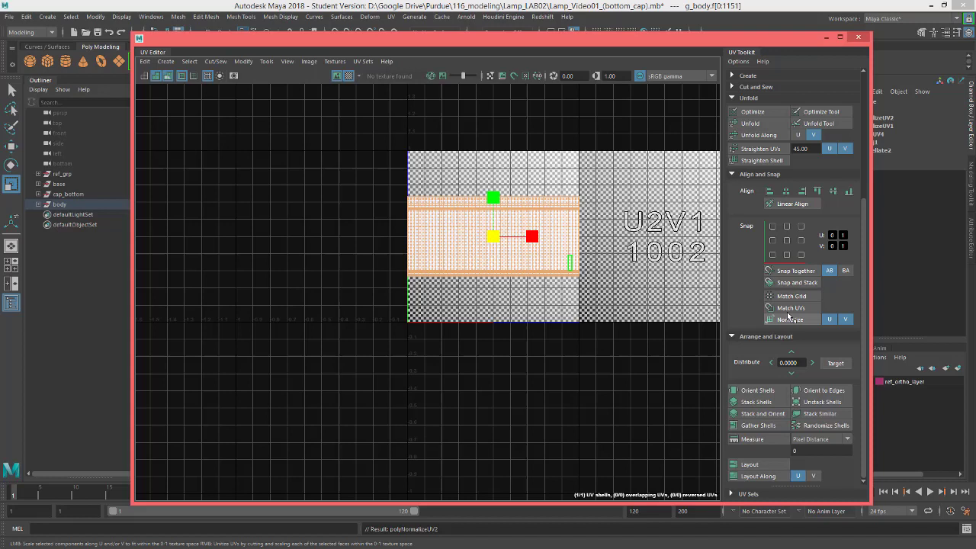
Step: Try Snap and Stack on the body's normalized UV shell
click(806, 284)
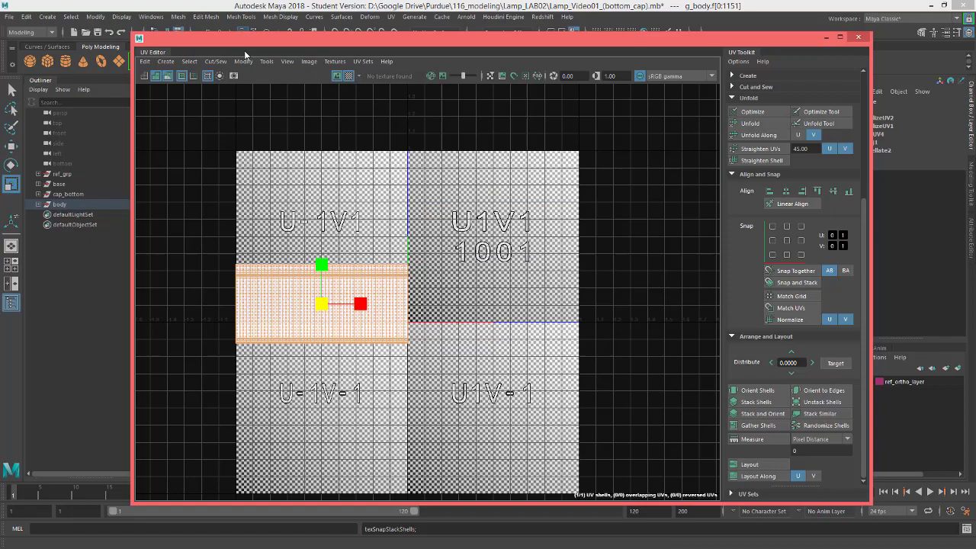
key(ctrl+z)
alt+middle_drag(464, 297, 565, 243)
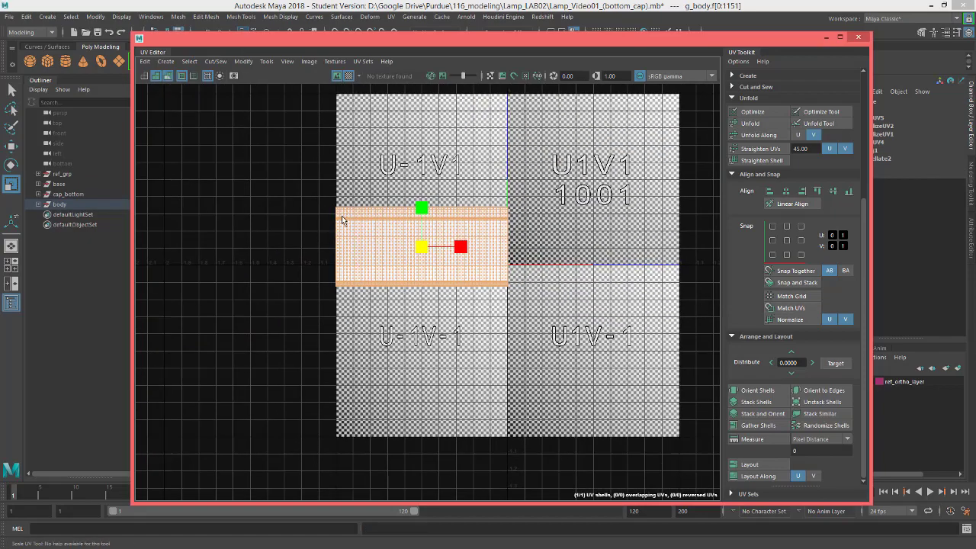
scroll(342, 221, up, 4)
drag(812, 39, 704, 46)
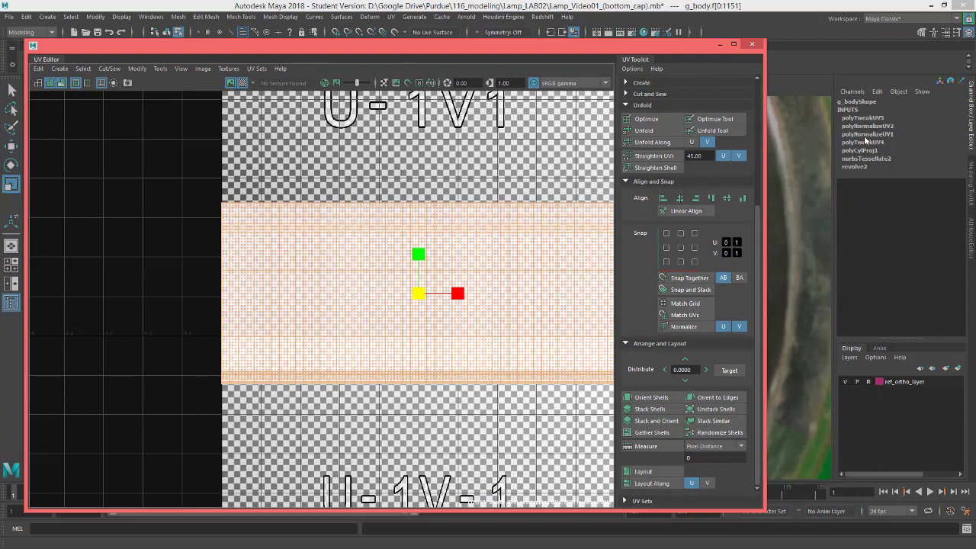
scroll(474, 317, up, 2)
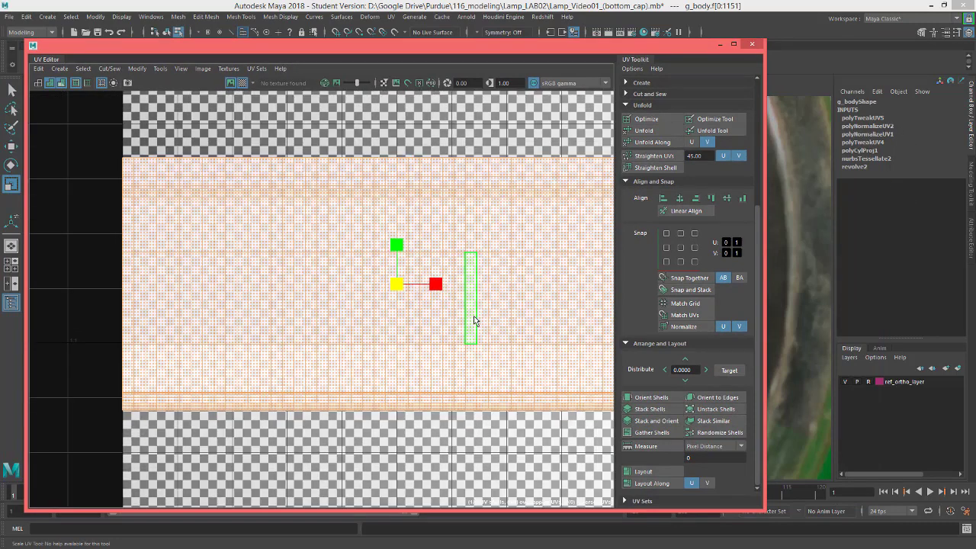
alt+middle_drag(400, 348, 439, 340)
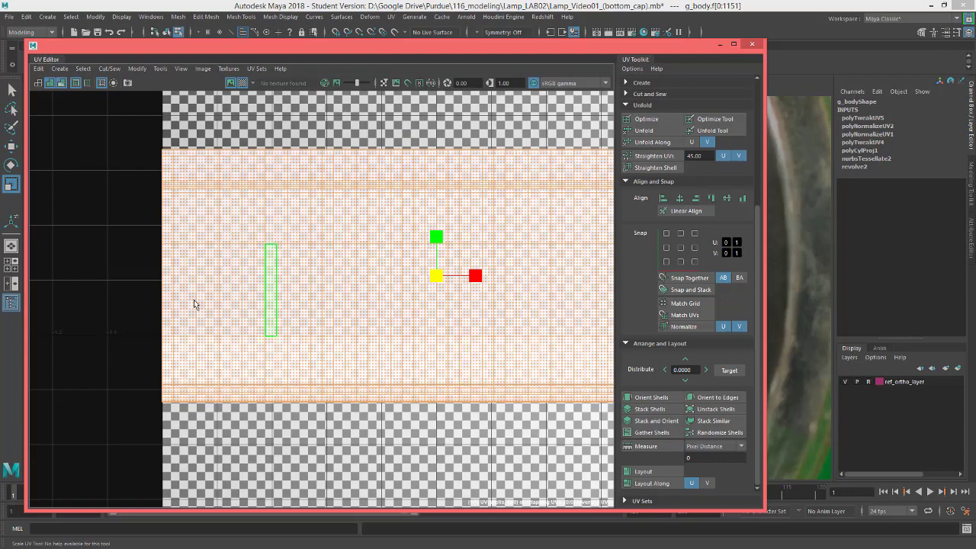
Step: Undo the Snap and Stack changes to bring the body's UV shell back to its normalized placement
key(ctrl+z)
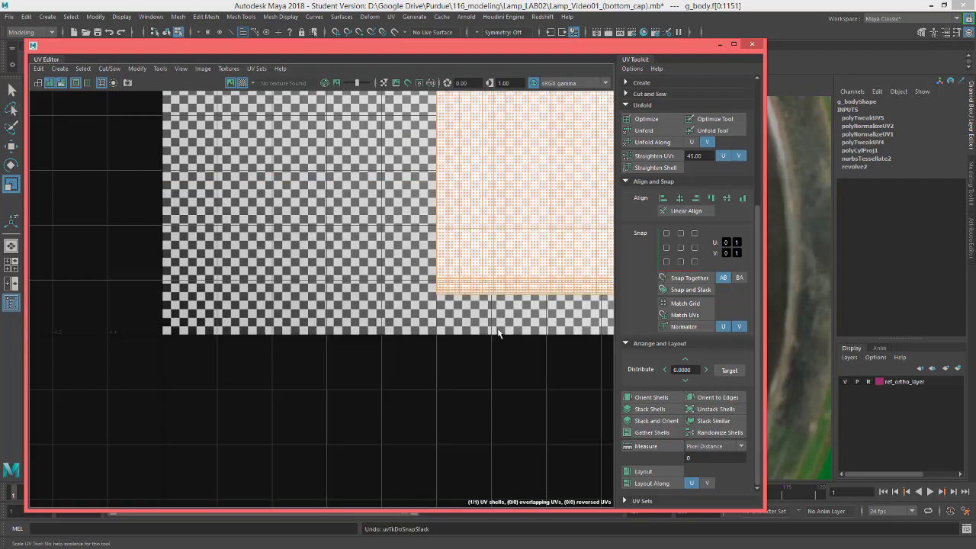
alt+middle_drag(496, 345, 213, 372)
alt+middle_drag(402, 307, 341, 333)
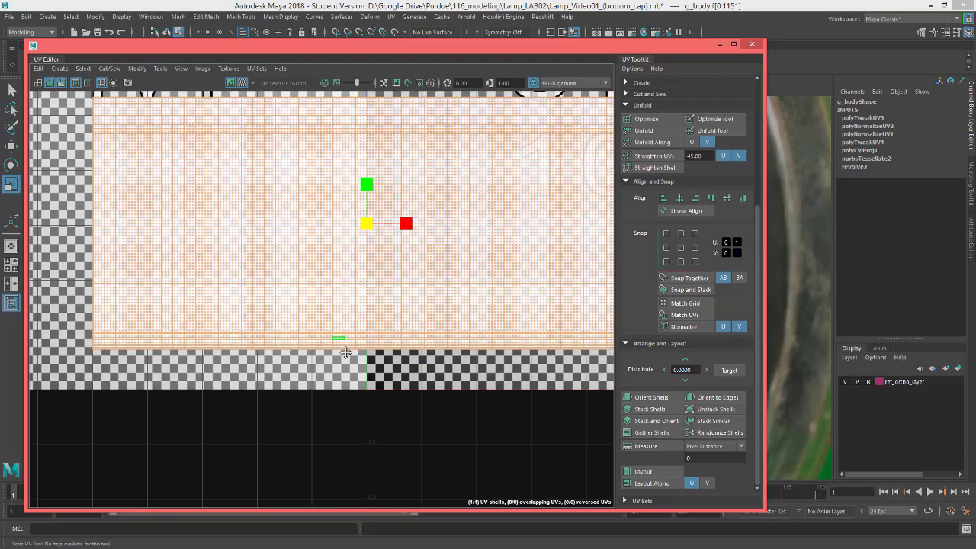
scroll(349, 329, down, 3)
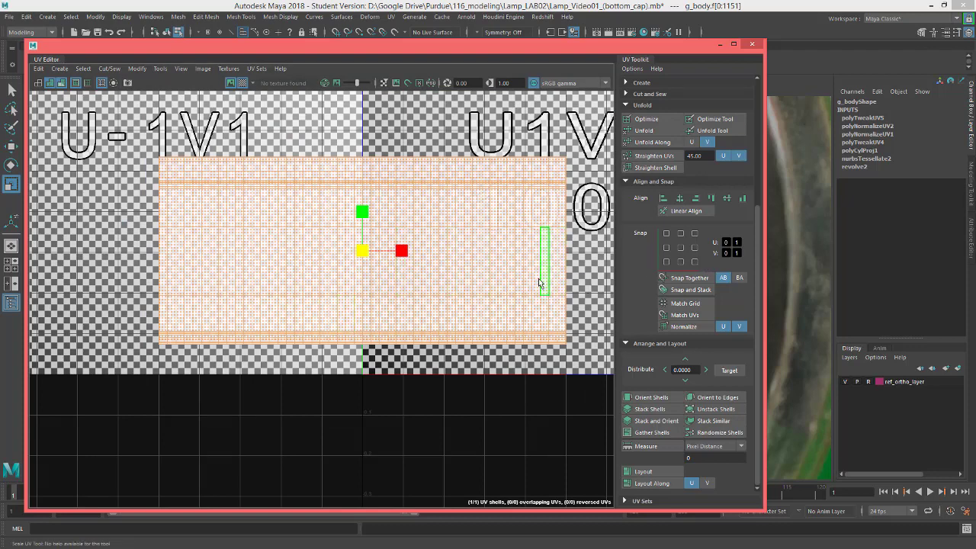
key(ctrl+z)
scroll(526, 285, up, 5)
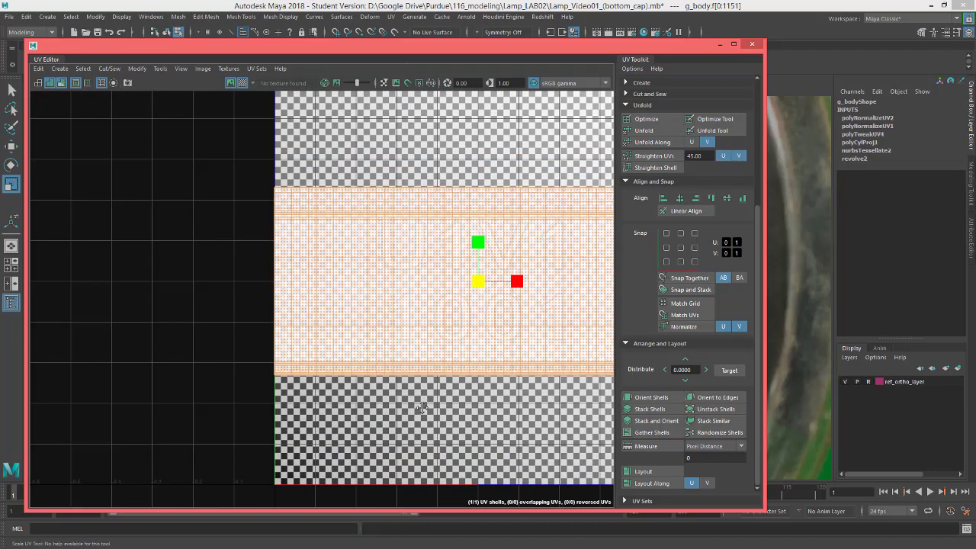
scroll(378, 375, down, 4)
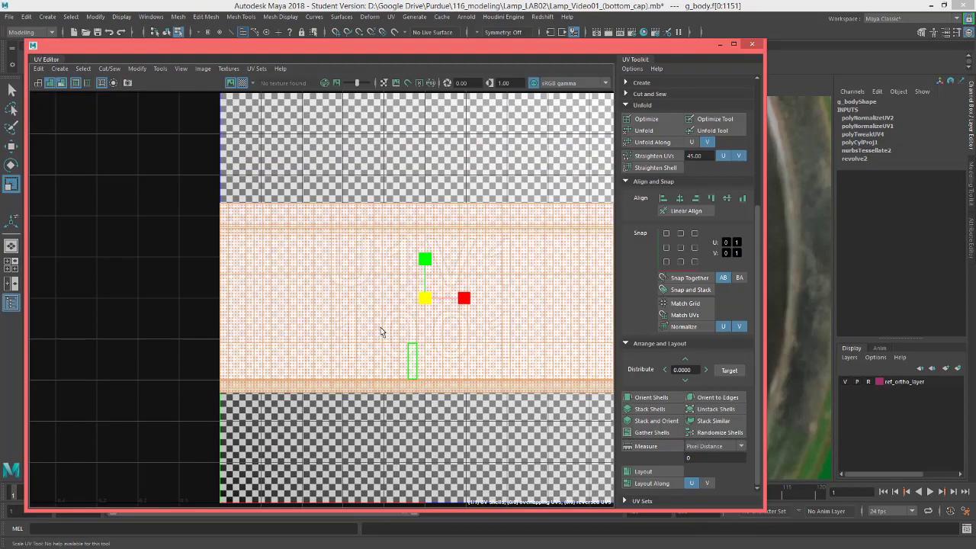
Step: Scale the body's UV shell slightly wider in U while comparing the checker squares on the lamp body
drag(270, 47, 341, 60)
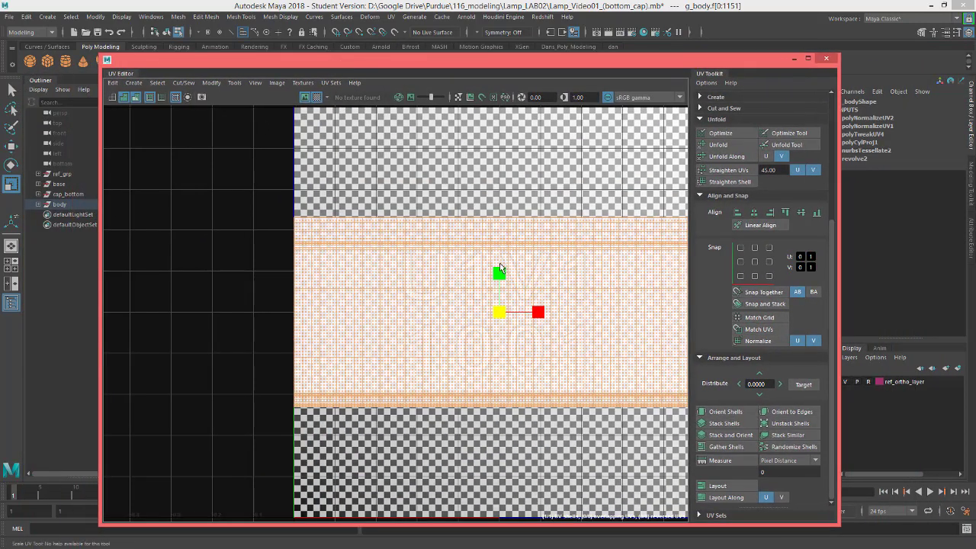
scroll(499, 272, up, 3)
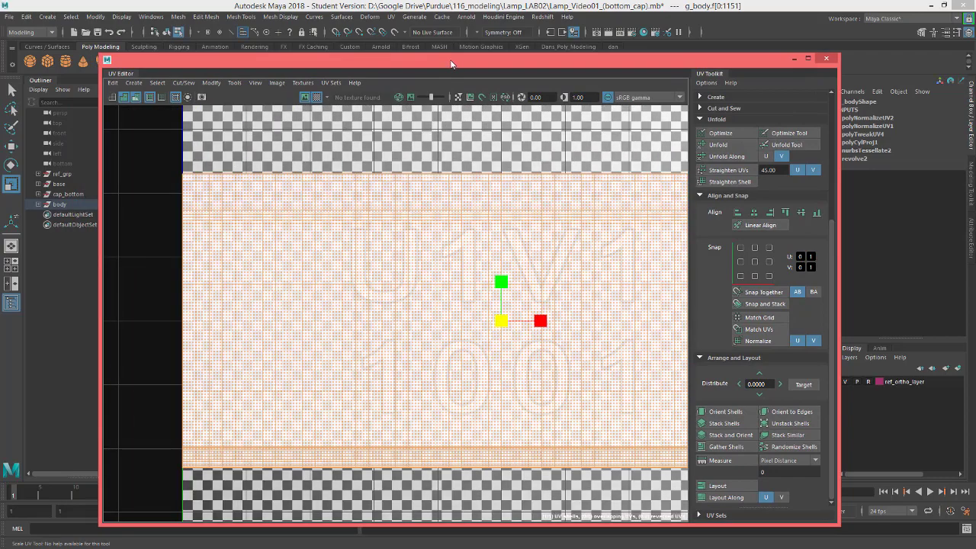
drag(453, 63, 726, 73)
scroll(303, 195, down, 5)
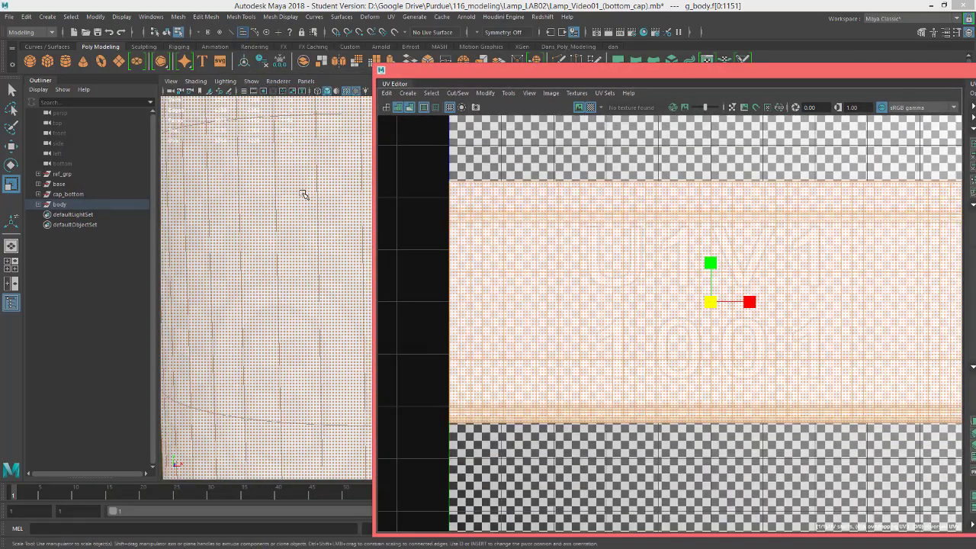
alt+drag(303, 251, 308, 246)
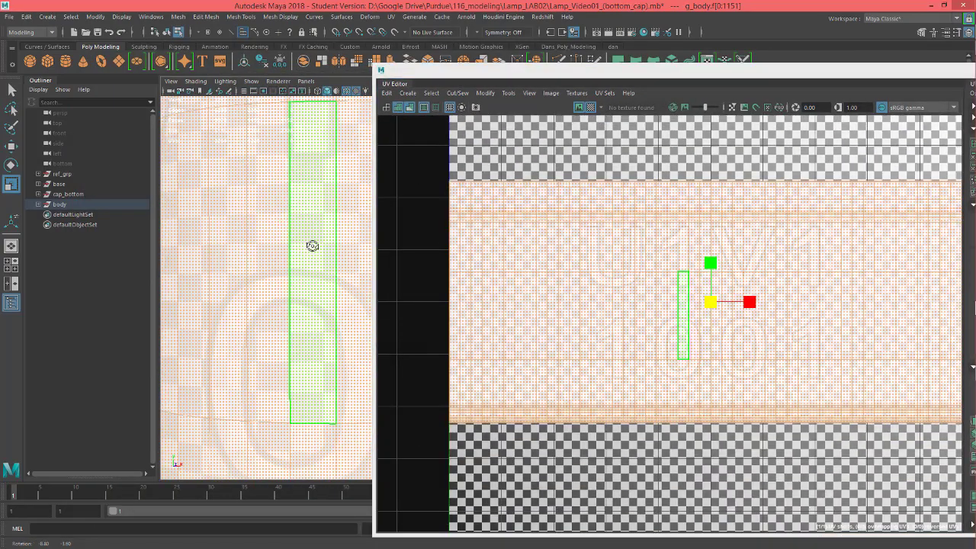
drag(751, 302, 755, 304)
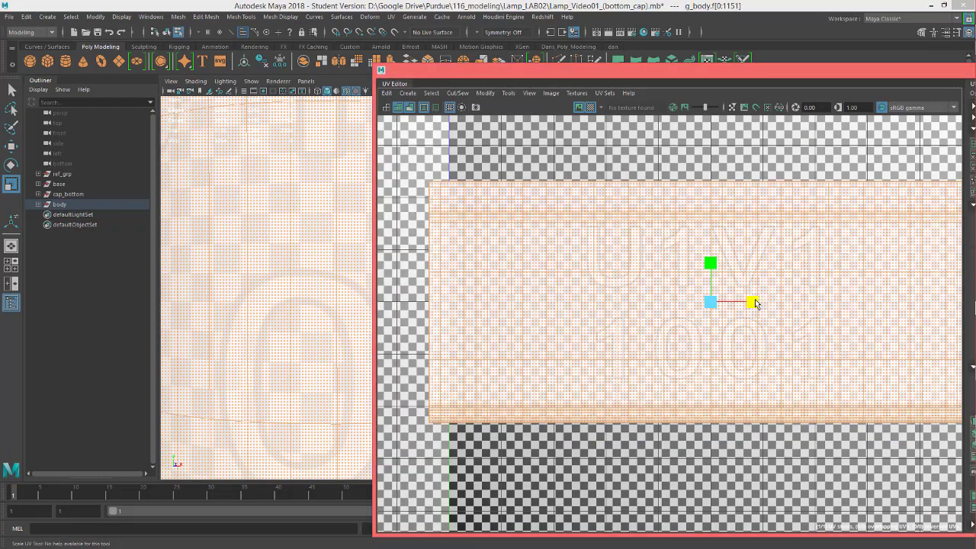
Step: Unfold the body's UVs with the Legacy method, no unfold constraint and 50 maximum iterations
drag(713, 73, 444, 70)
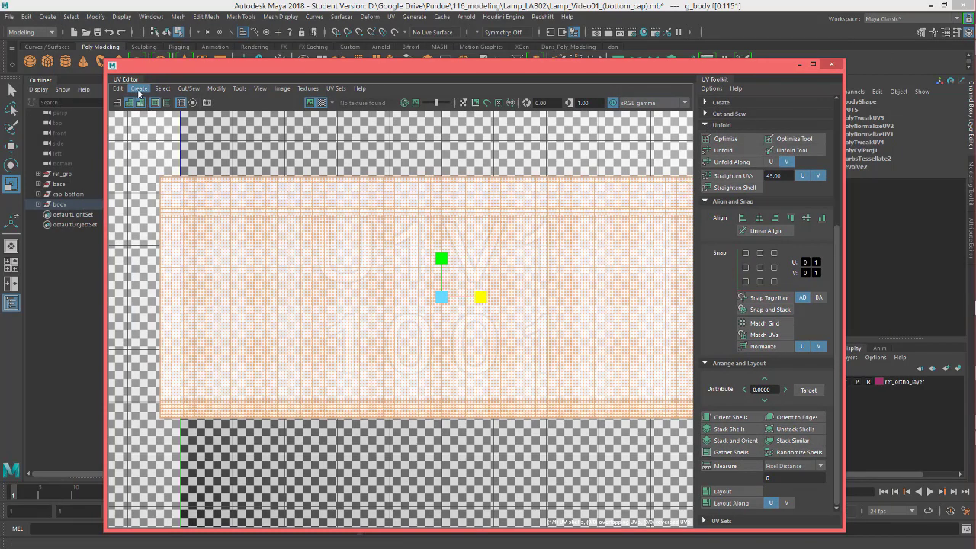
click(216, 88)
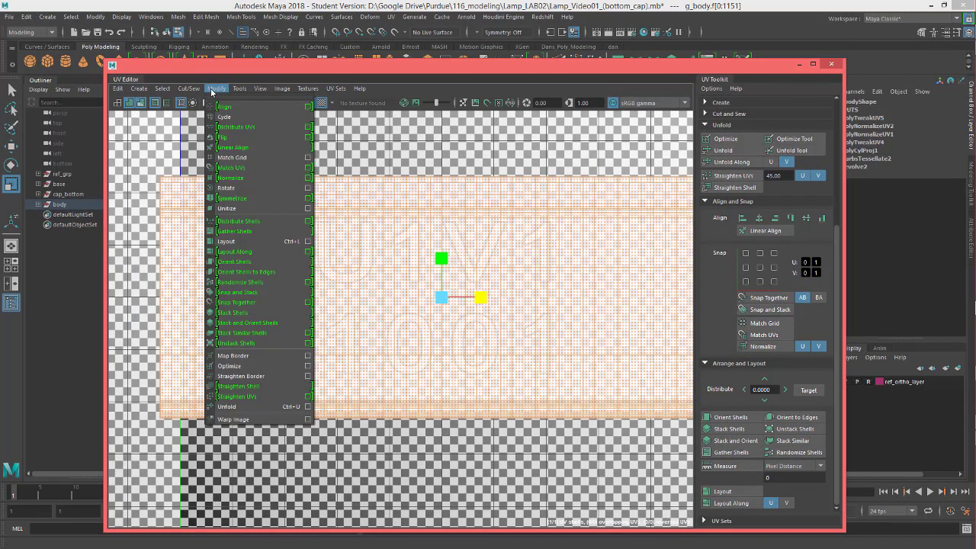
click(308, 407)
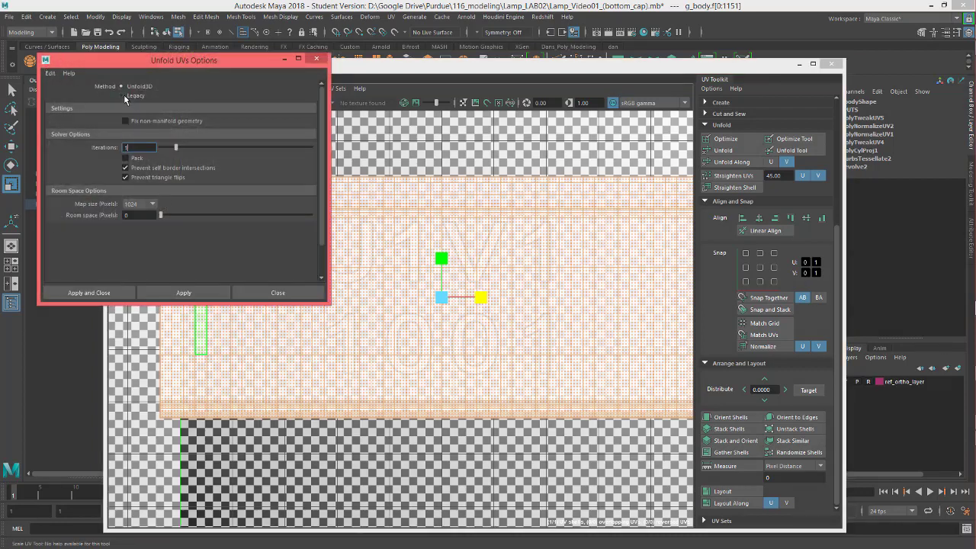
click(124, 96)
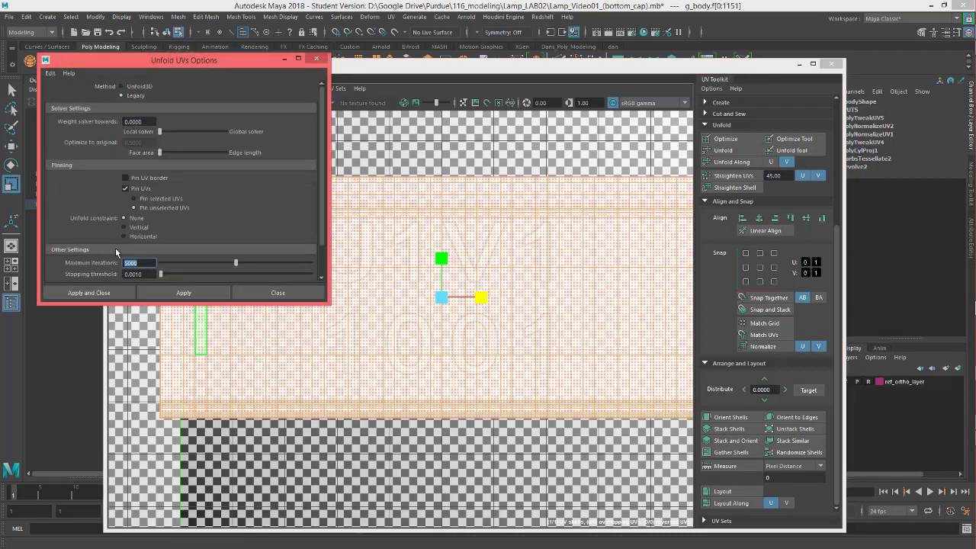
click(183, 293)
Step: Straighten the warped UVs of the body's shell in U and V with a 45.00 angle
alt+middle_drag(346, 385, 460, 382)
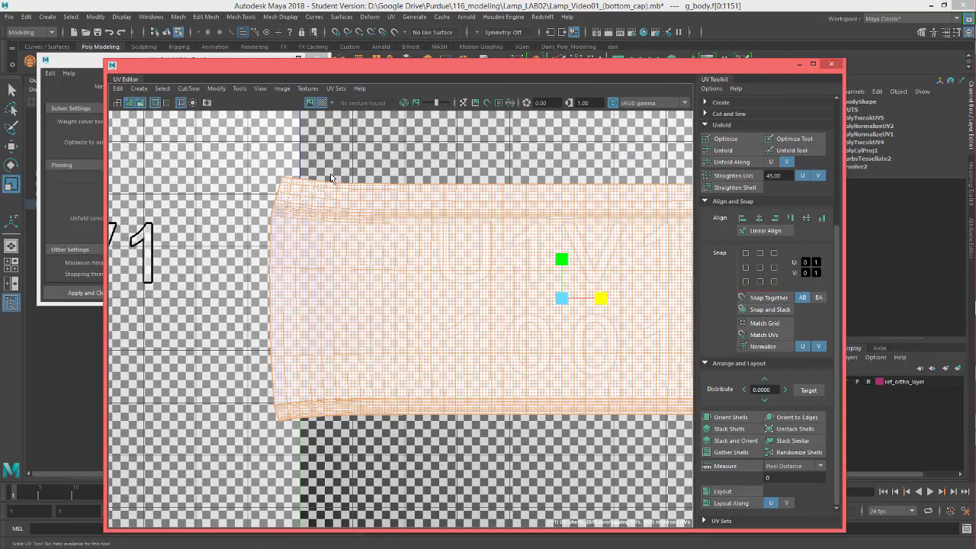
scroll(316, 202, up, 10)
scroll(303, 216, down, 5)
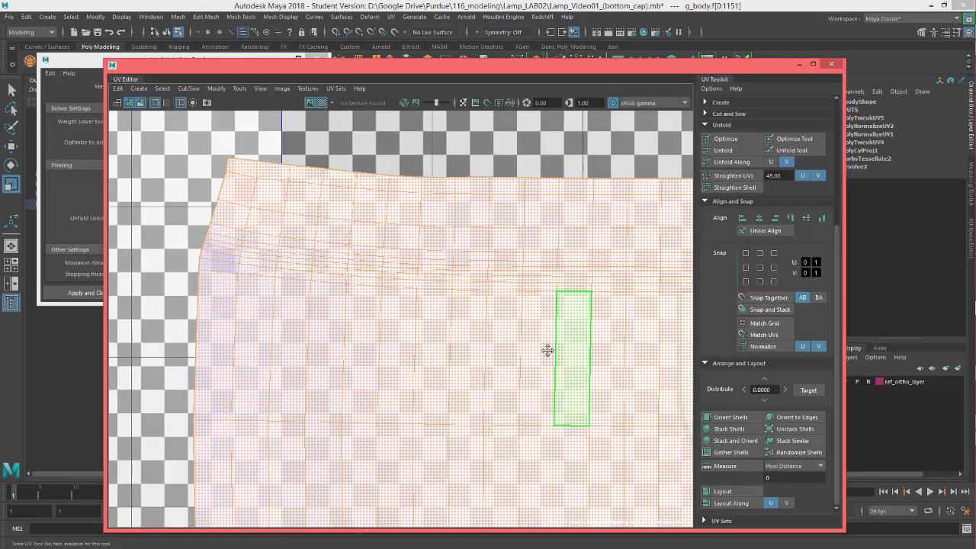
alt+middle_drag(549, 349, 395, 289)
click(772, 257)
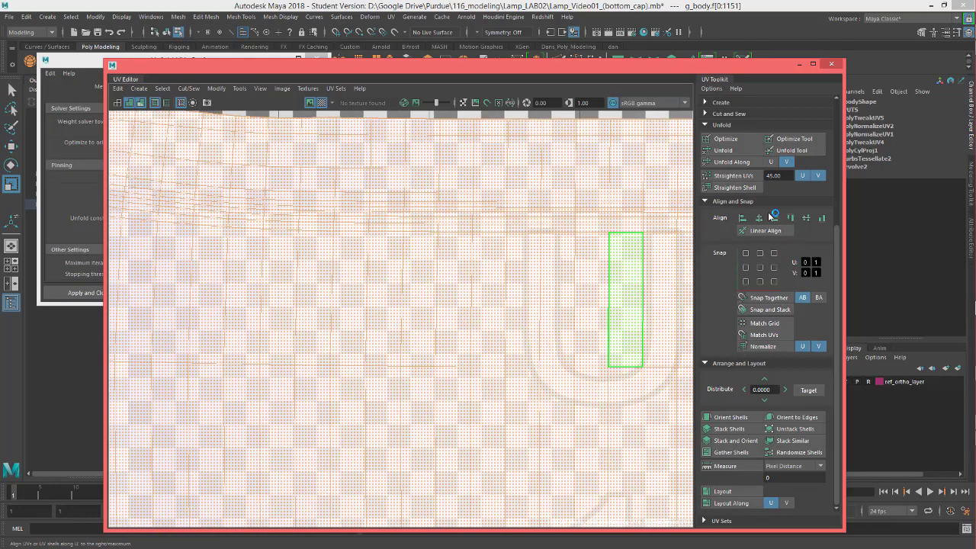
scroll(771, 252, up, 3)
click(754, 279)
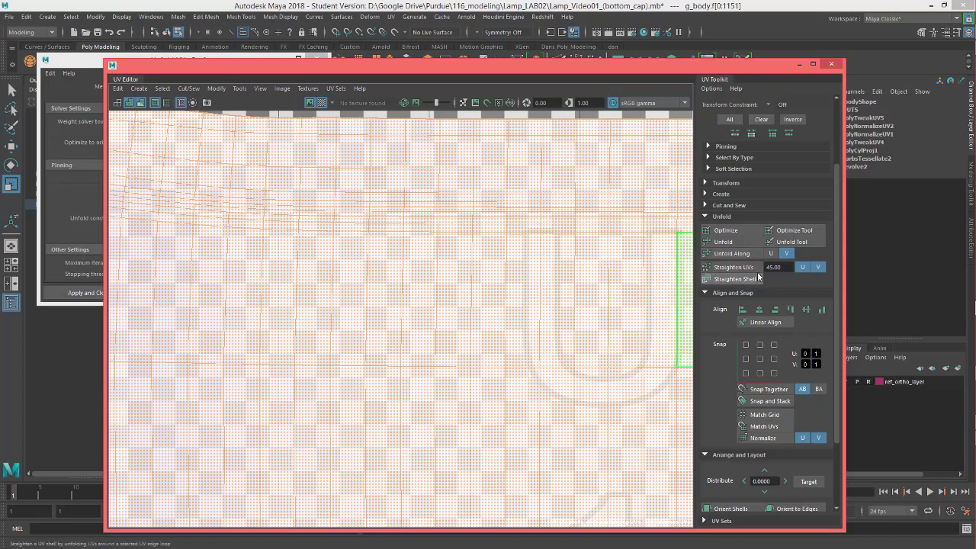
click(745, 268)
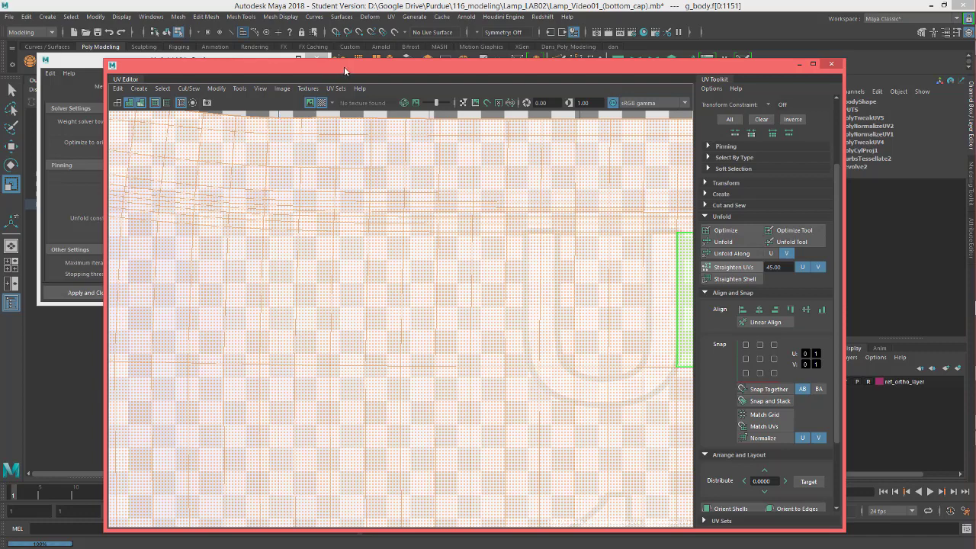
Step: Check the checker squares on the lamp body after straightening and turn off the checker map
drag(381, 66, 790, 102)
alt+drag(457, 285, 399, 294)
alt+drag(427, 229, 480, 314)
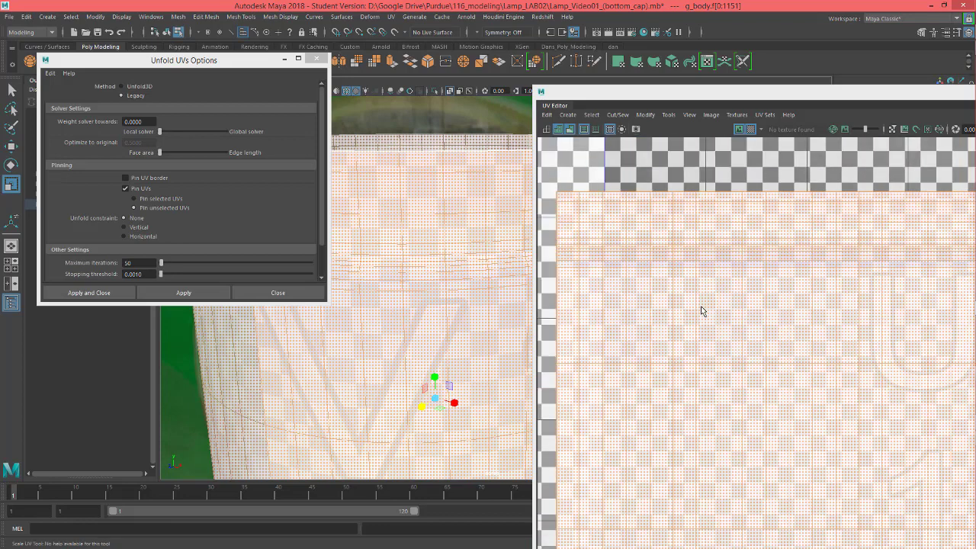
scroll(701, 310, down, 3)
alt+middle_drag(779, 380, 768, 304)
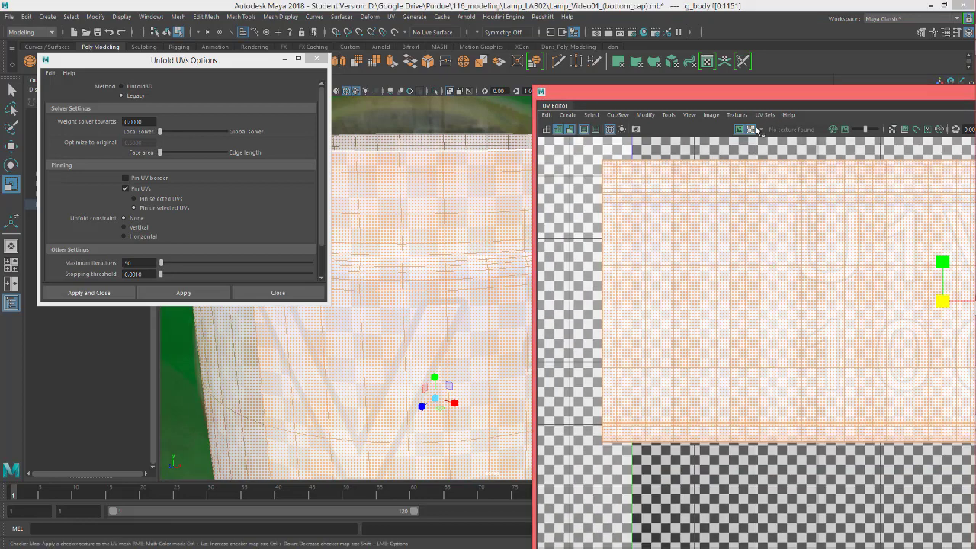
click(752, 129)
Step: Examine the upper rim and lower edge bands of the body's UV shell for distortion shading
scroll(704, 272, up, 6)
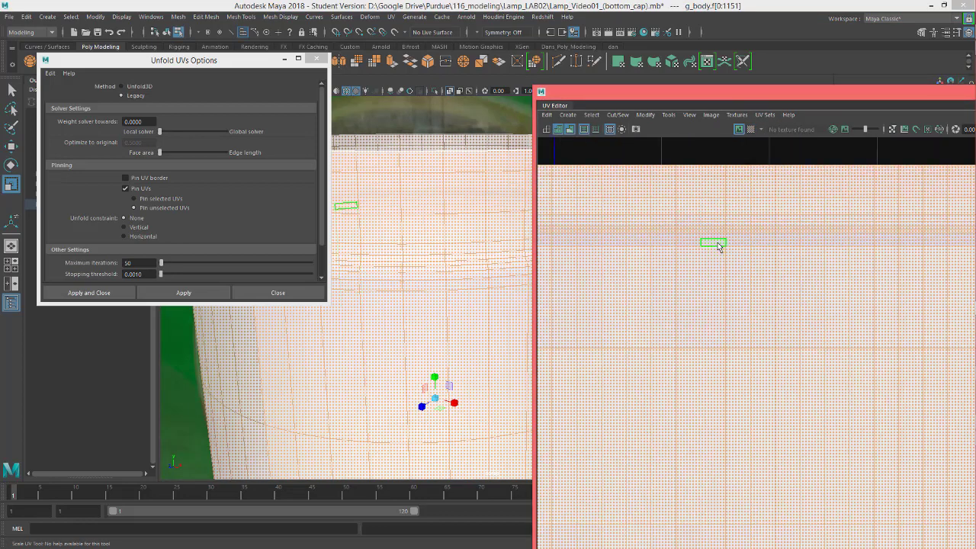
scroll(716, 246, up, 3)
scroll(716, 246, down, 6)
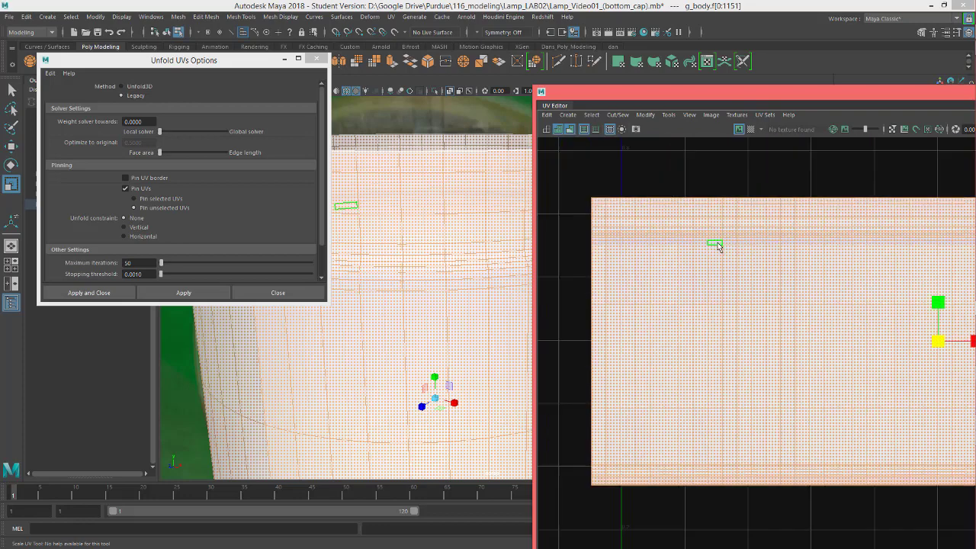
scroll(718, 247, down, 1)
alt+middle_drag(732, 285, 727, 152)
scroll(728, 272, up, 15)
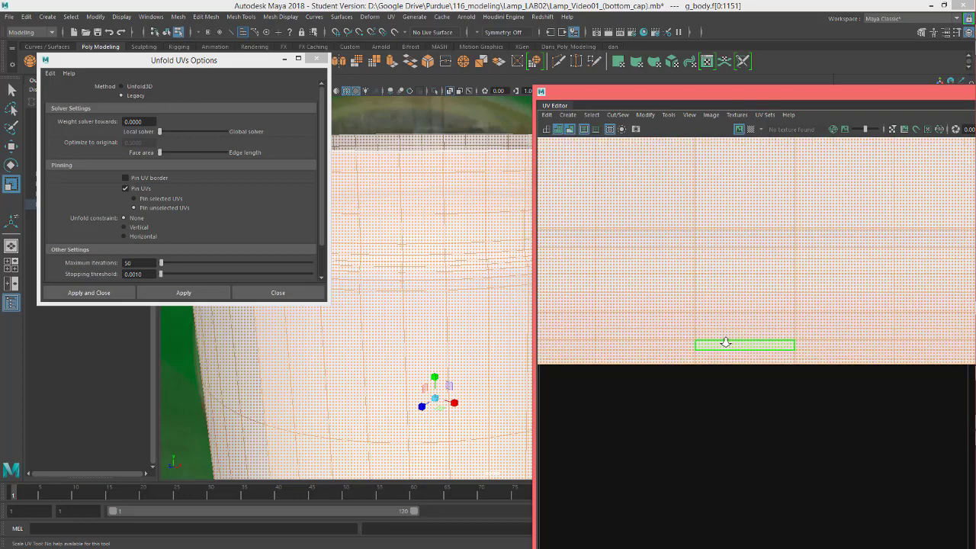
scroll(725, 343, down, 5)
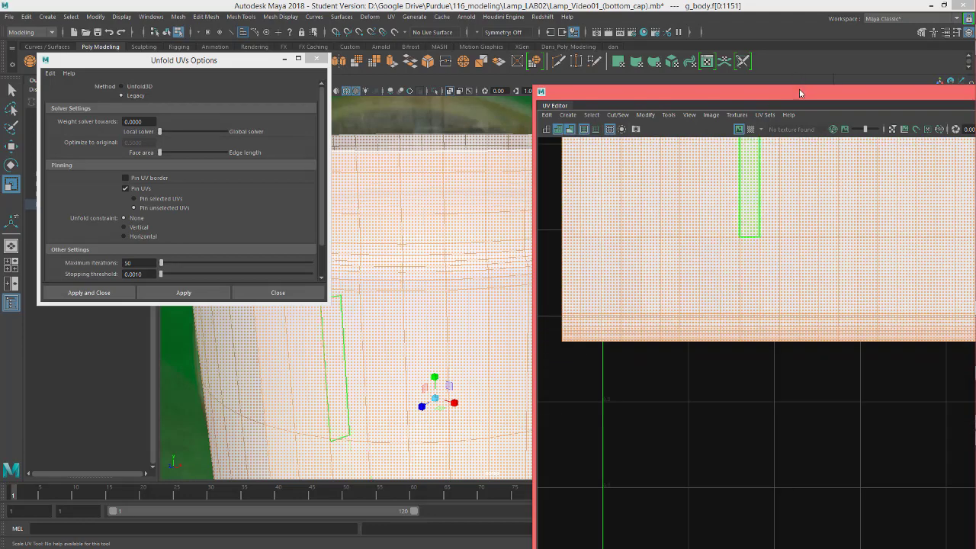
Step: Move the body's UV shell above and left of the 0 to 1 UV space and scale it down slightly
drag(799, 92, 501, 43)
scroll(523, 180, down, 5)
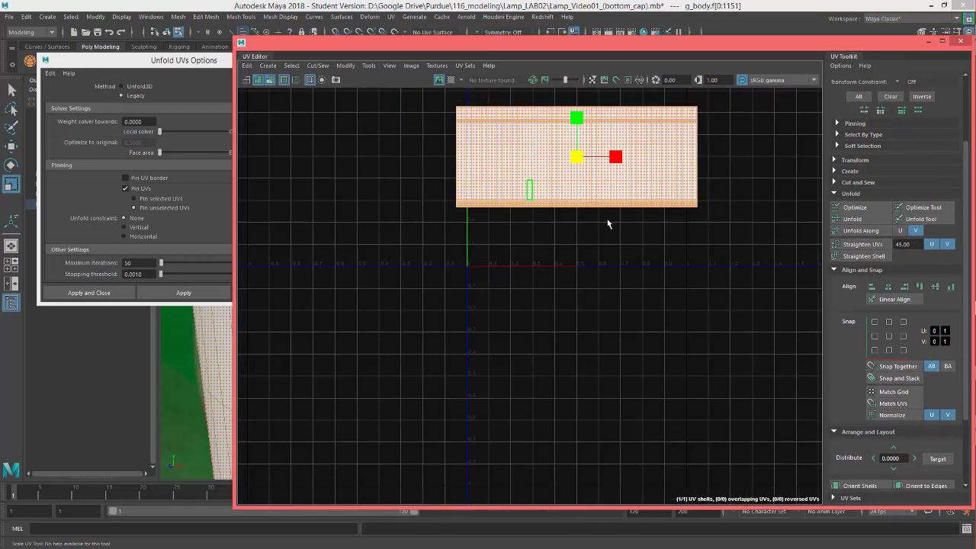
scroll(603, 244, up, 3)
scroll(580, 282, down, 5)
alt+middle_drag(566, 298, 602, 351)
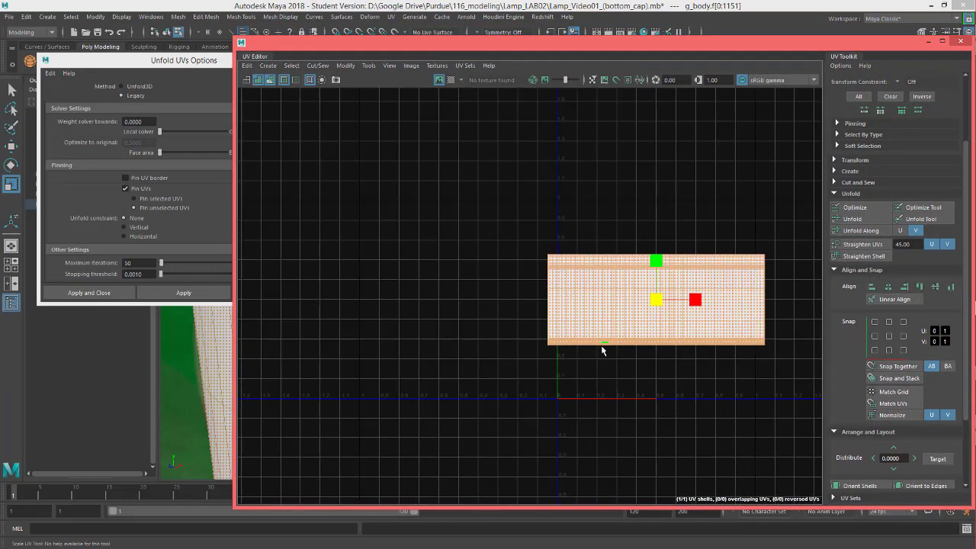
key(w)
drag(652, 304, 455, 156)
key(r)
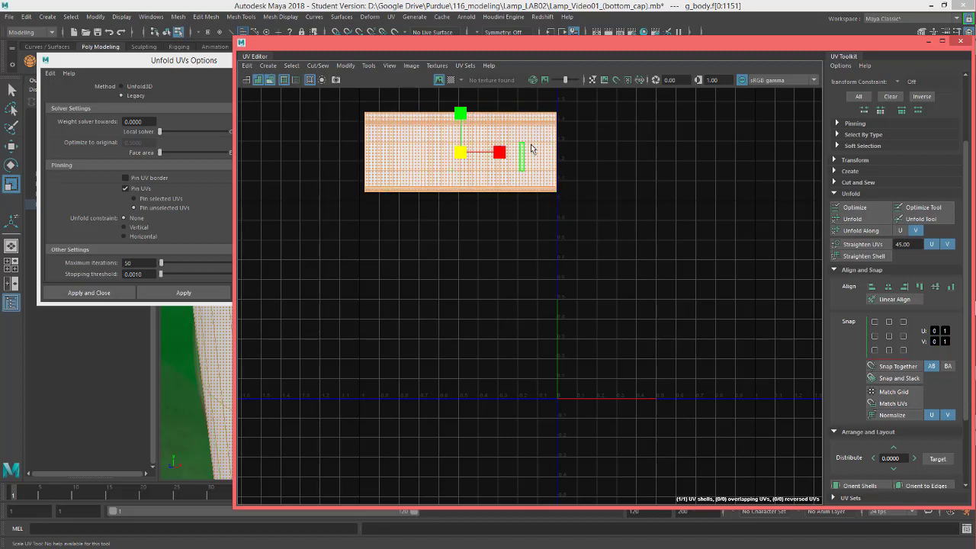
drag(178, 61, 136, 63)
click(272, 63)
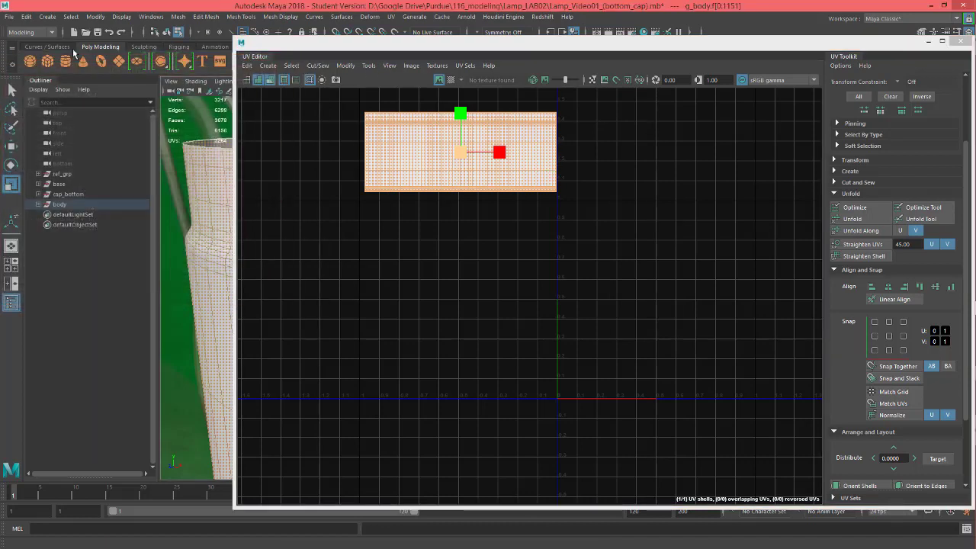